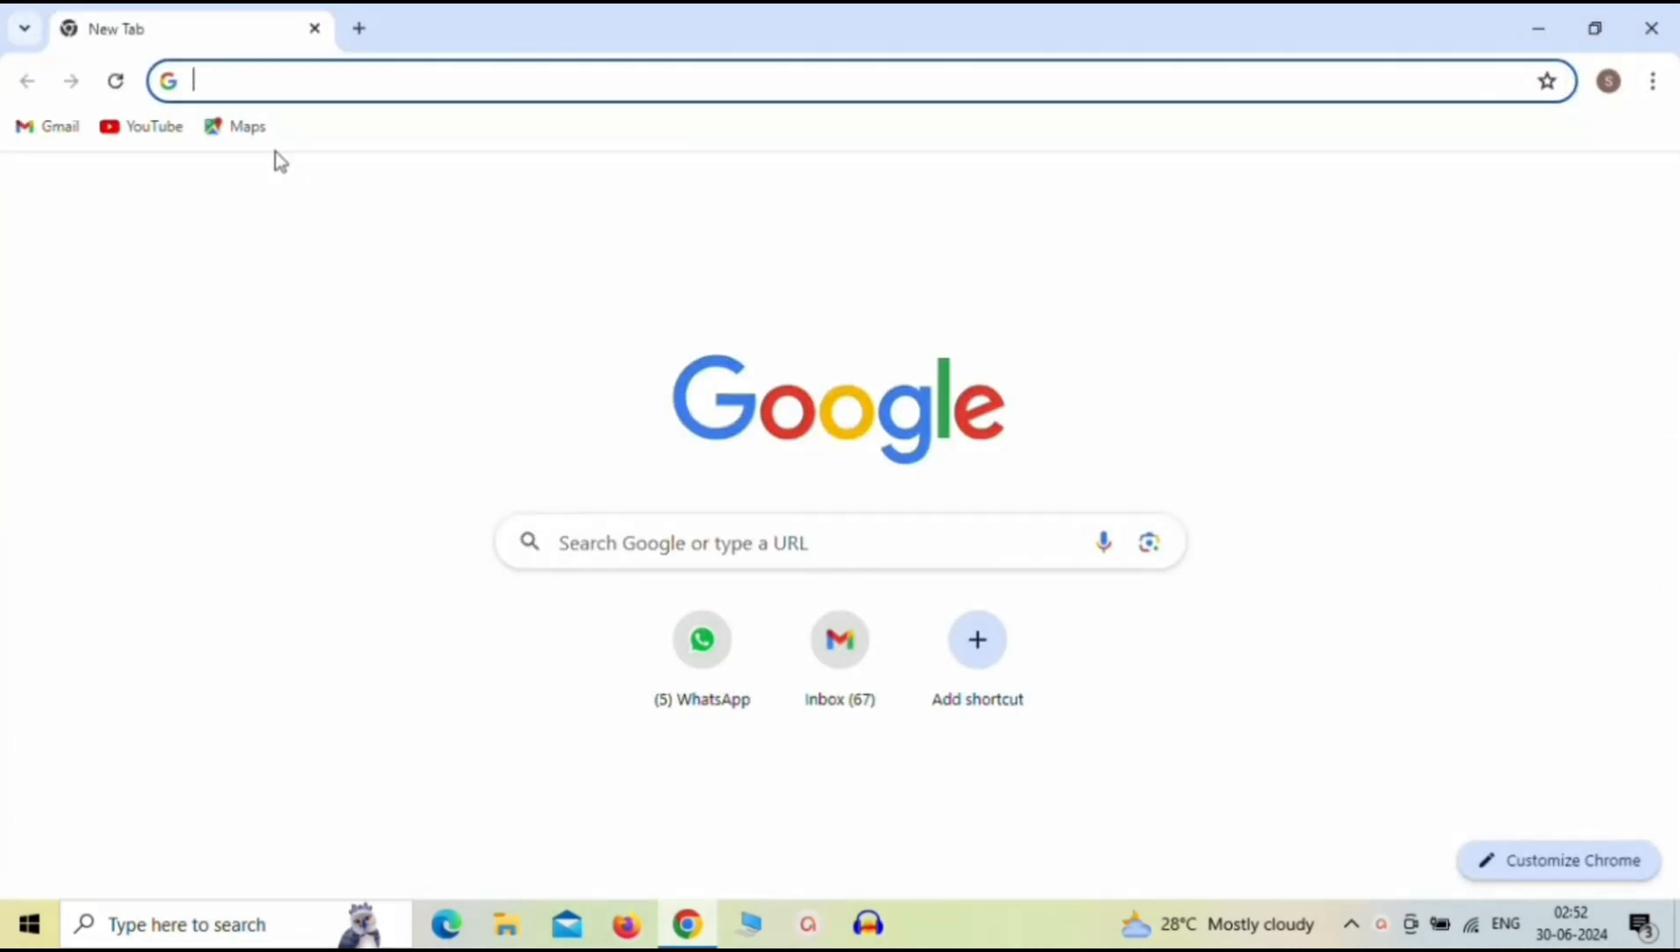
Search Google for 'BSE ODISHA' from the Chrome address bar
{"action": "left_click", "coordinate": [310, 91]}
{"action": "type", "text": "BSE ODISHA"}
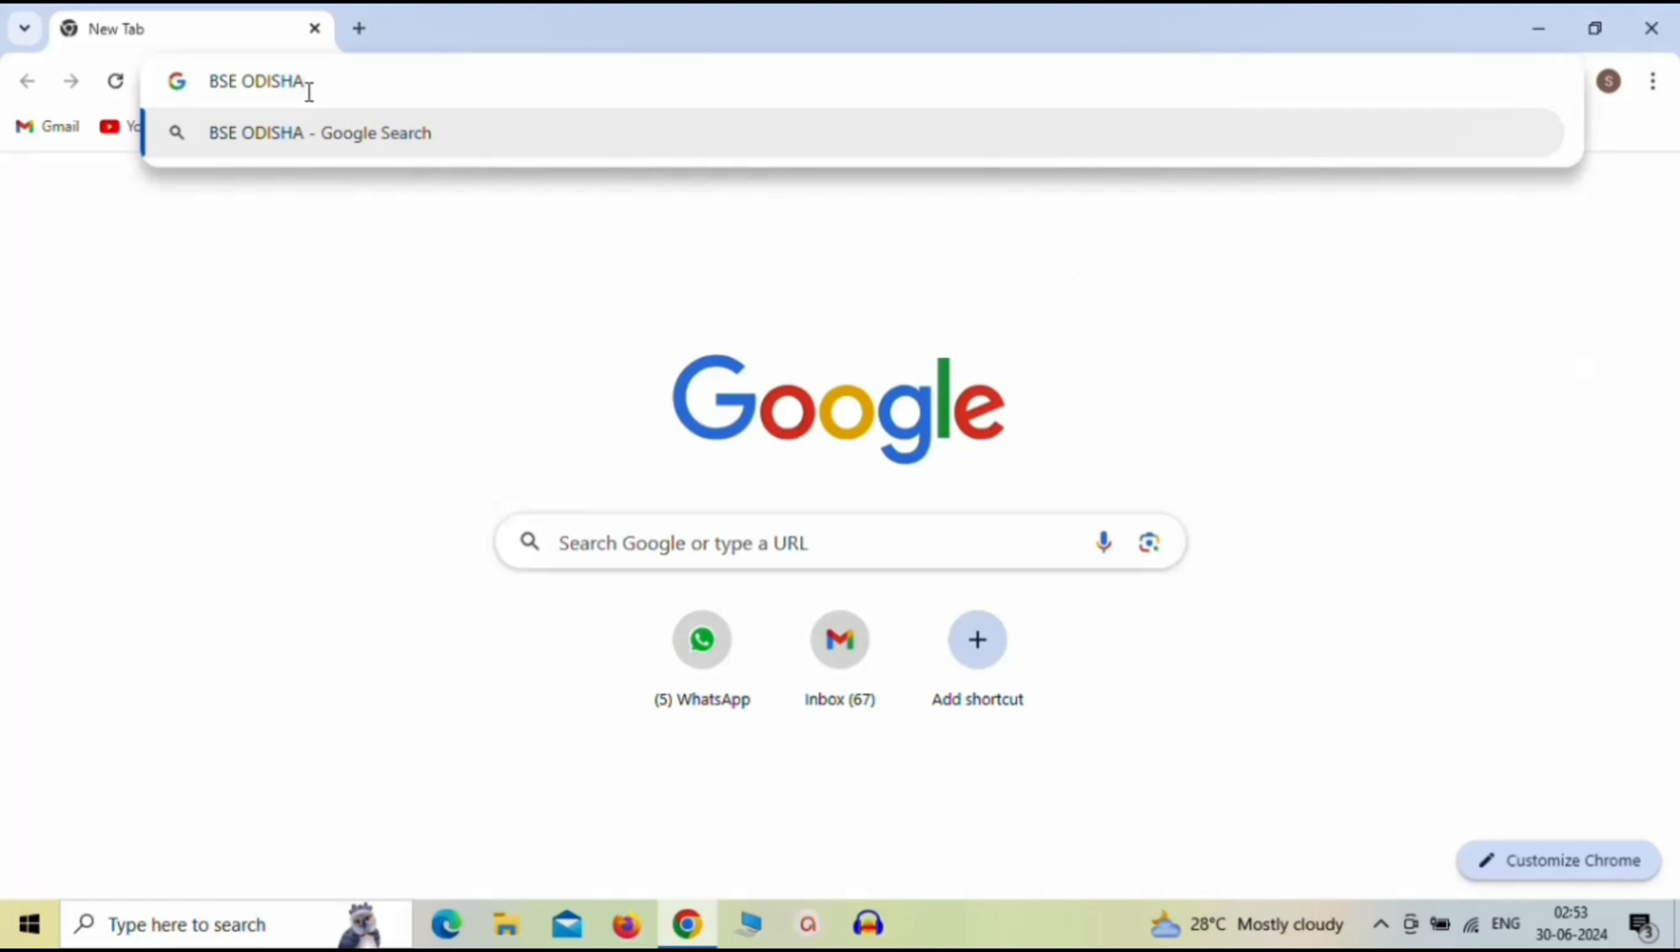
{"action": "key", "text": "Return"}
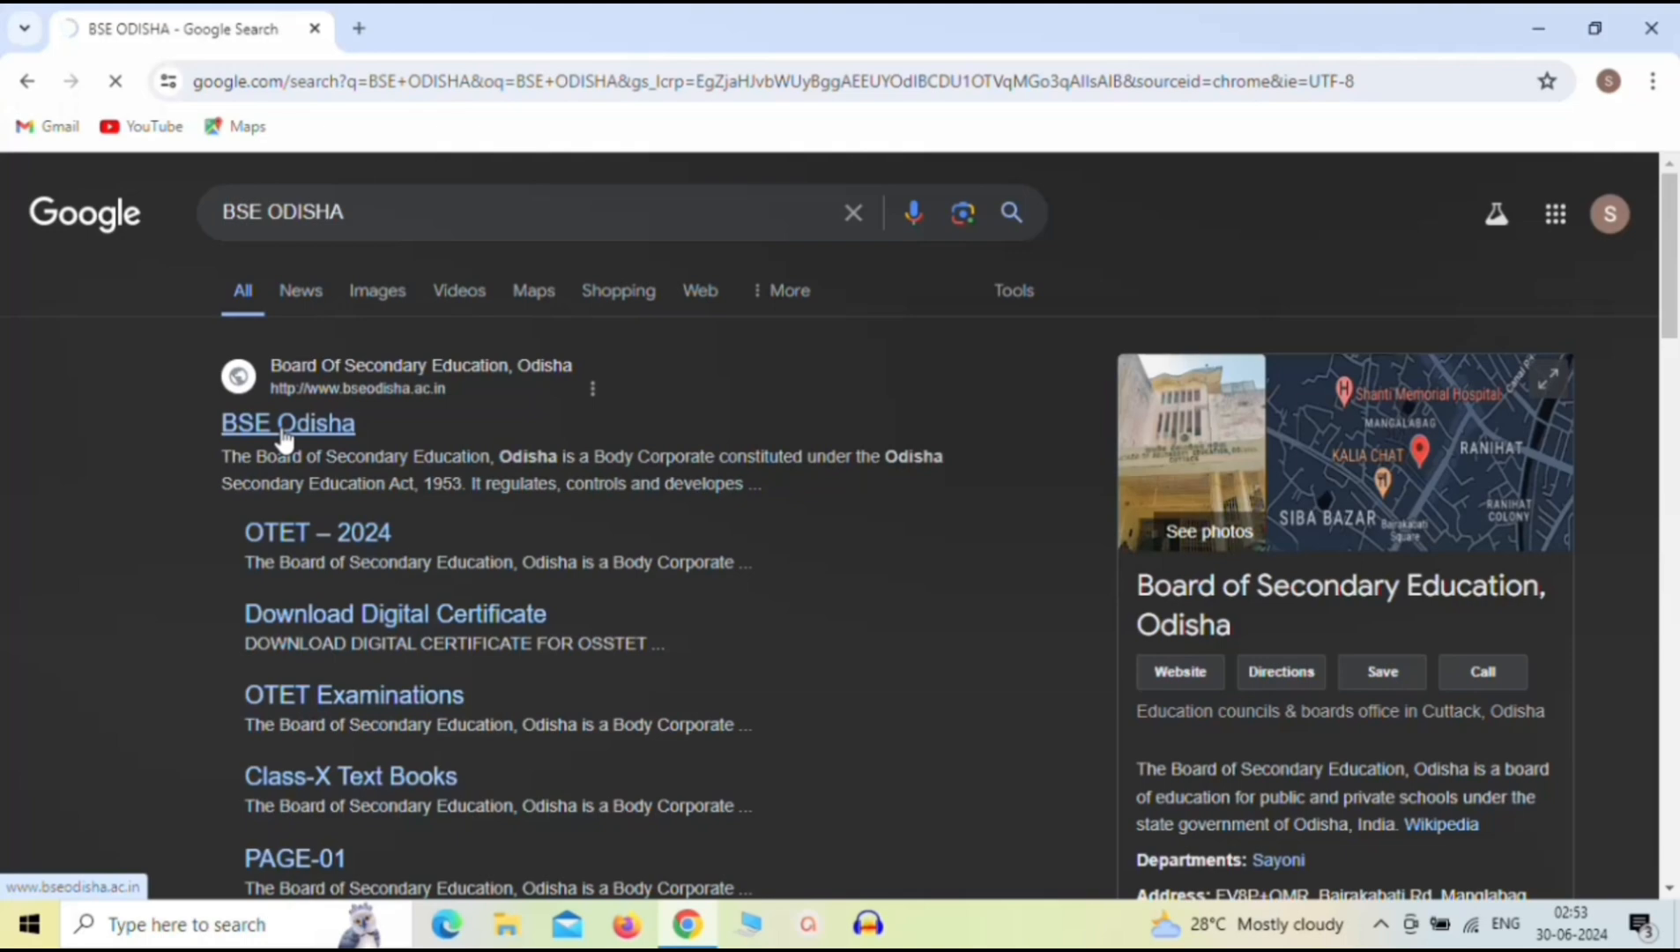
Open the Board of Secondary Education, Odisha result and scroll down to its Latest Updates box
{"action": "left_click", "coordinate": [283, 427]}
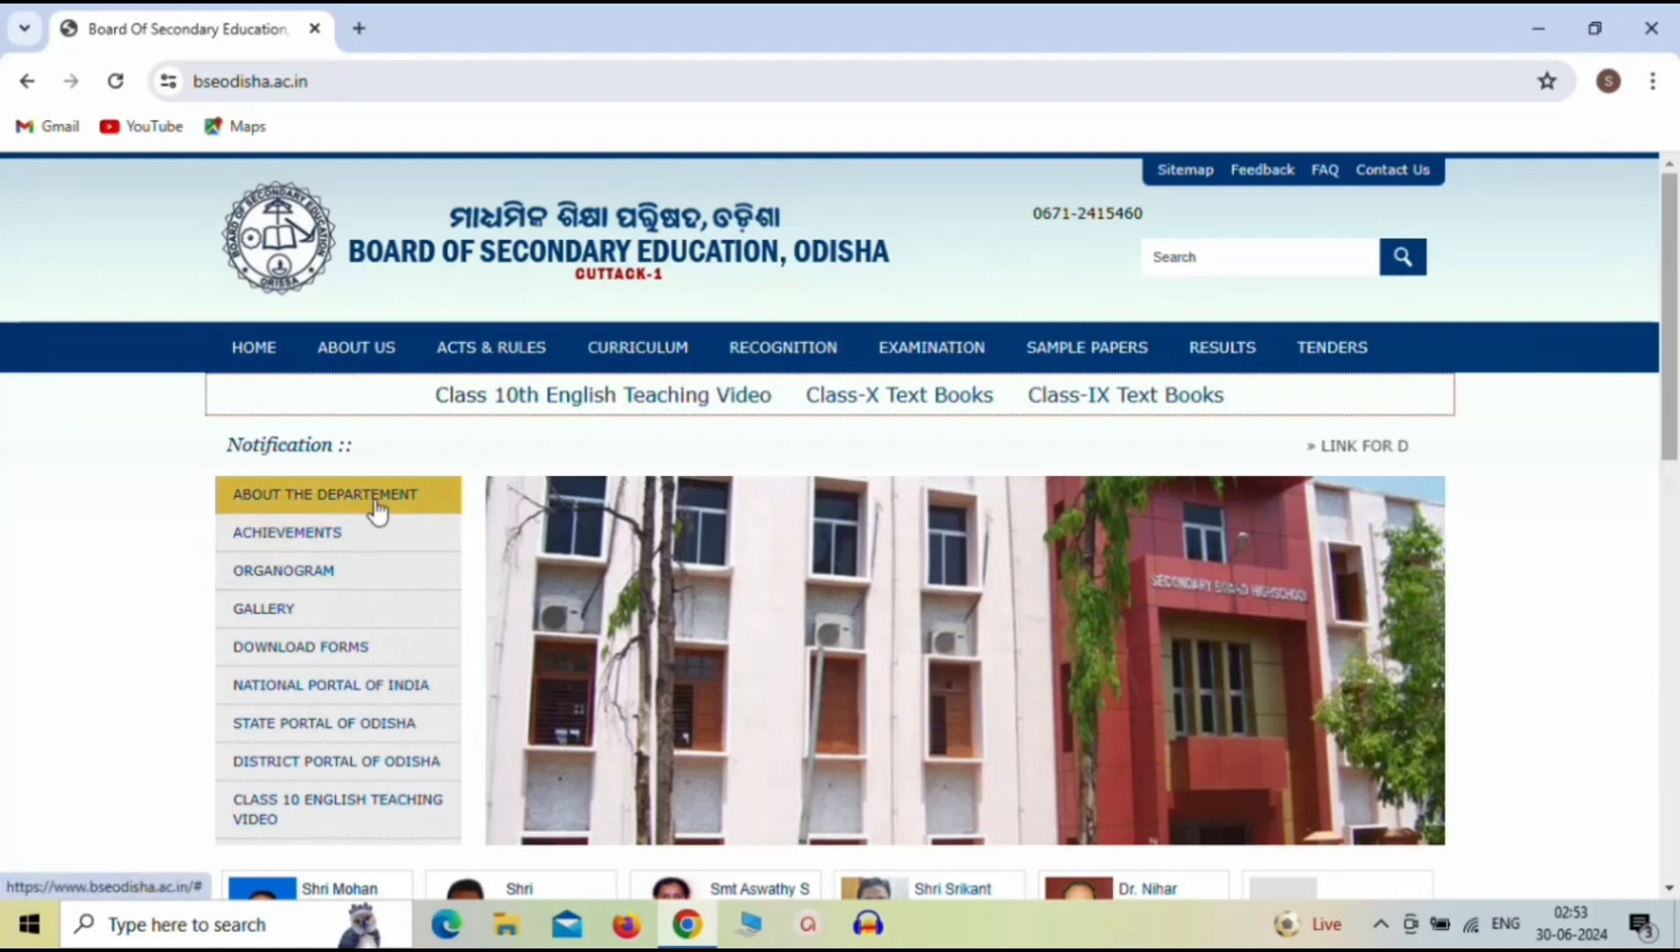
{"action": "scroll", "coordinate": [403, 520], "scroll_direction": "down", "scroll_amount": 3}
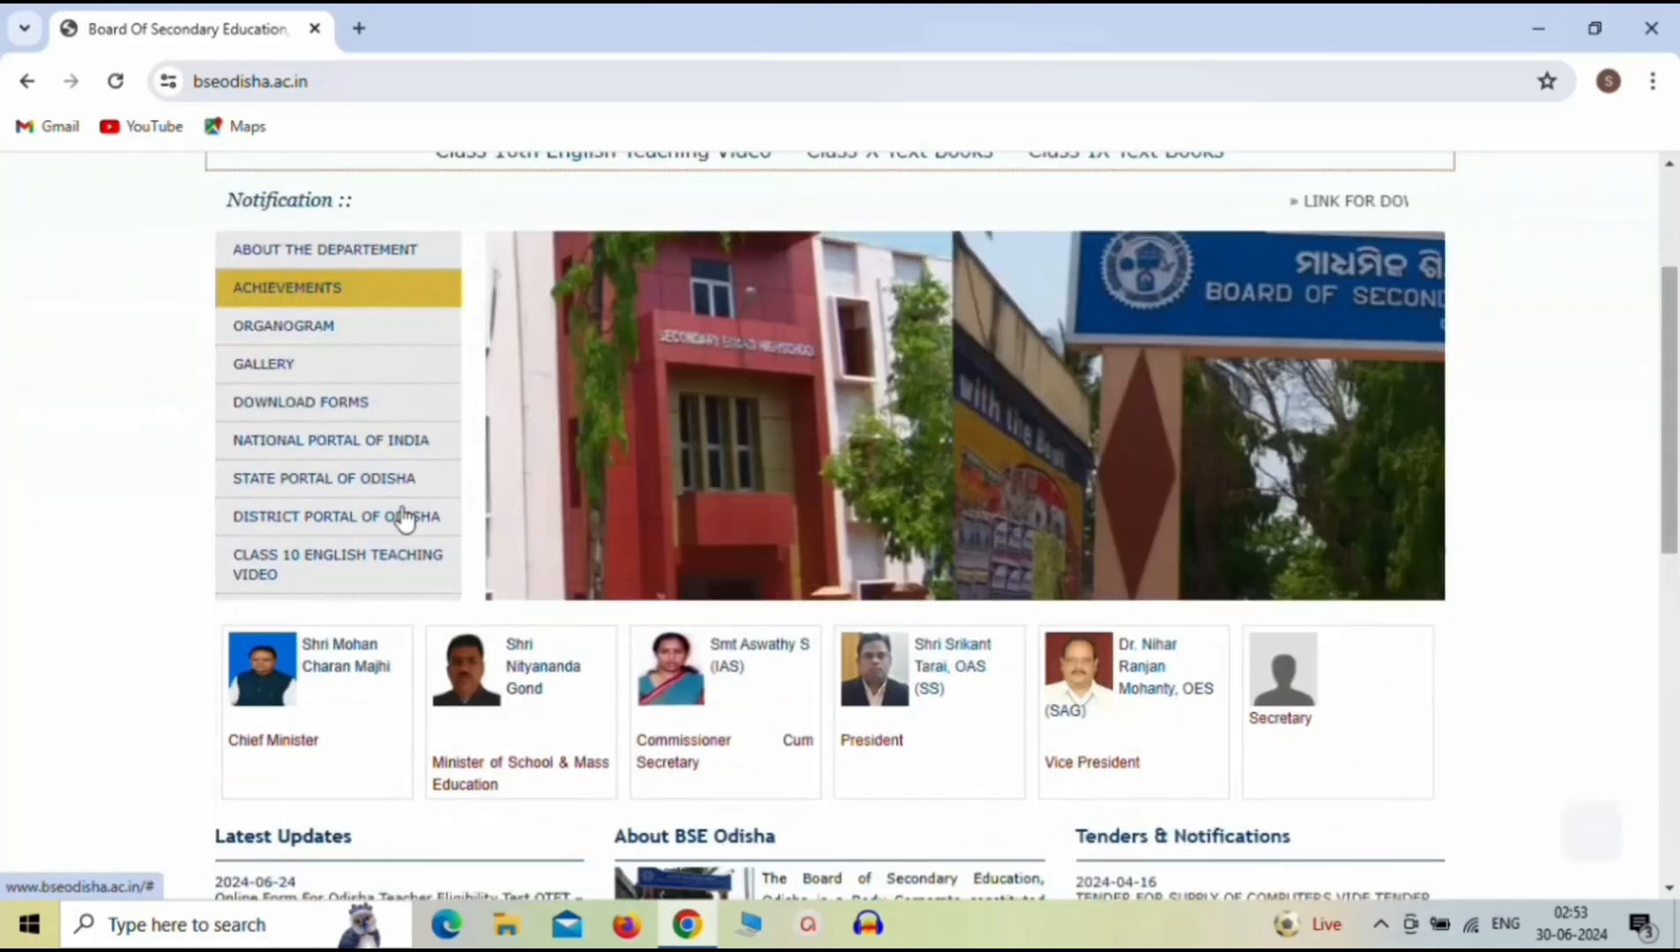
{"action": "scroll", "coordinate": [405, 520], "scroll_direction": "down", "scroll_amount": 3}
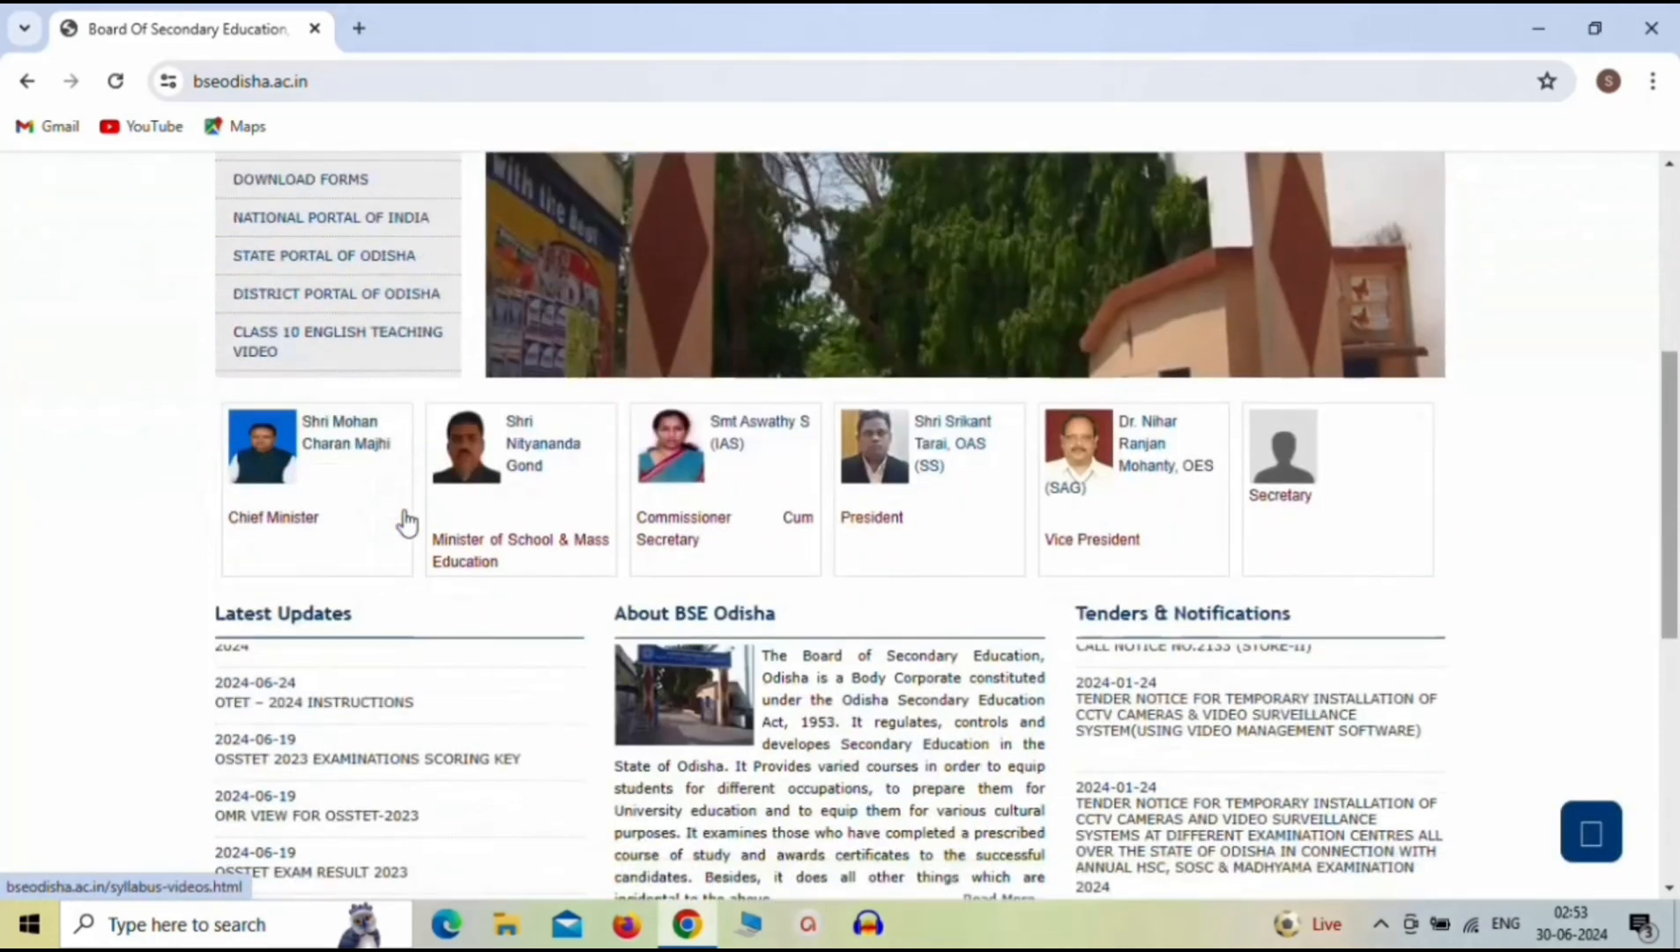
{"action": "scroll", "coordinate": [412, 521], "scroll_direction": "down", "scroll_amount": 1}
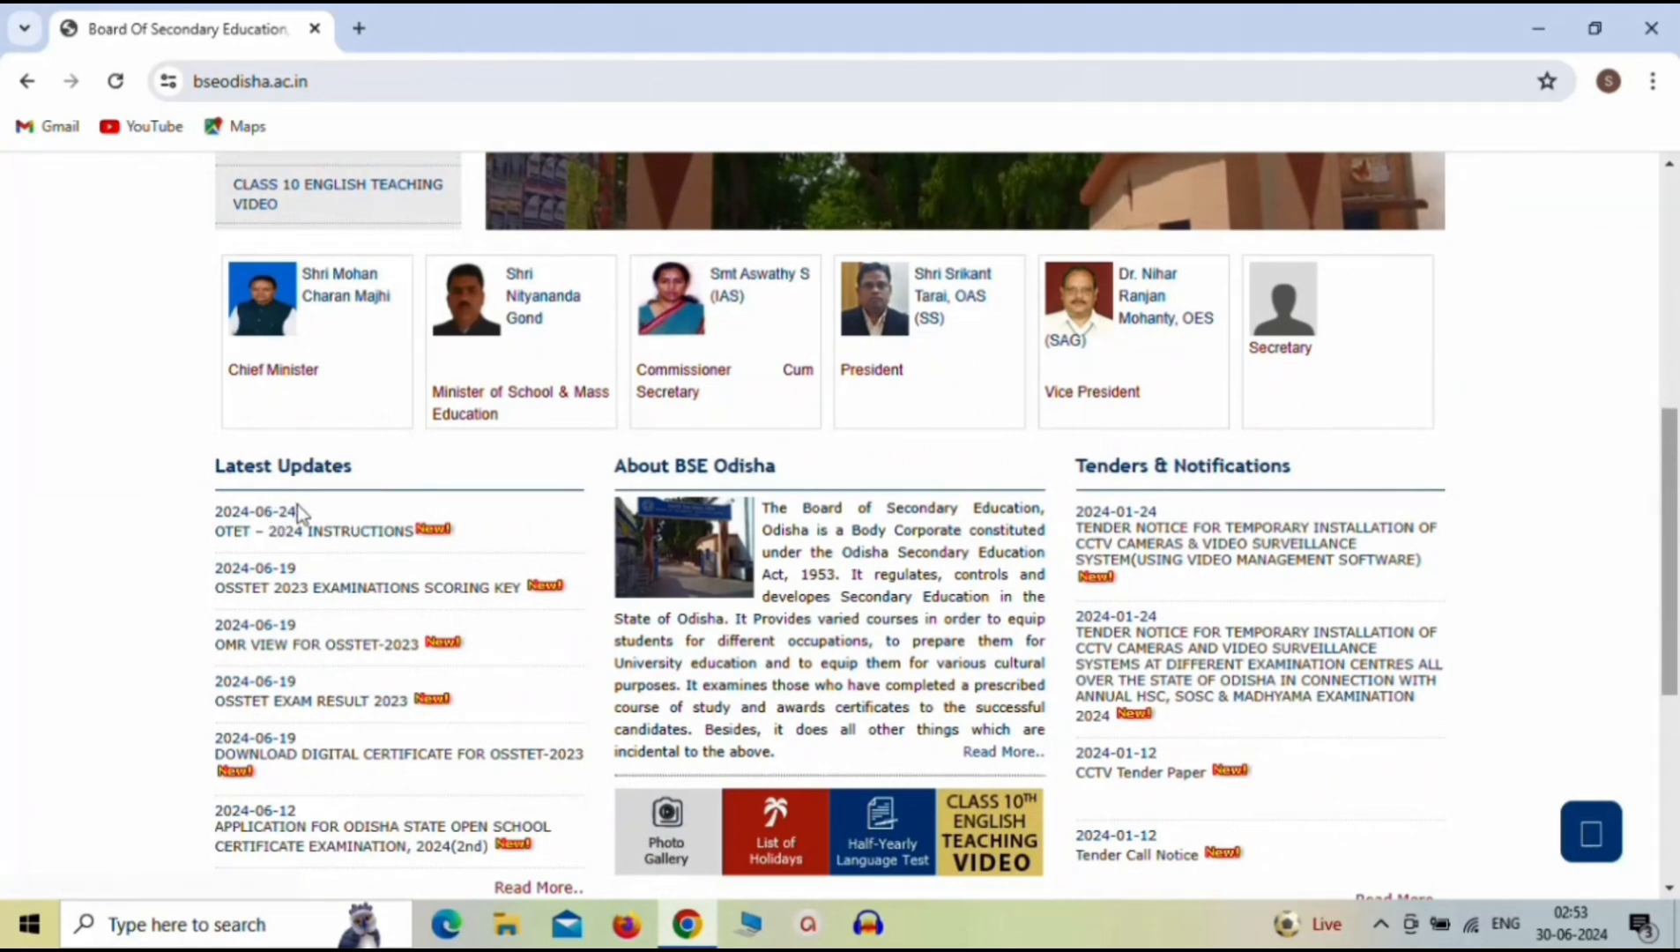
{"action": "scroll", "coordinate": [396, 540], "scroll_direction": "down", "scroll_amount": 4}
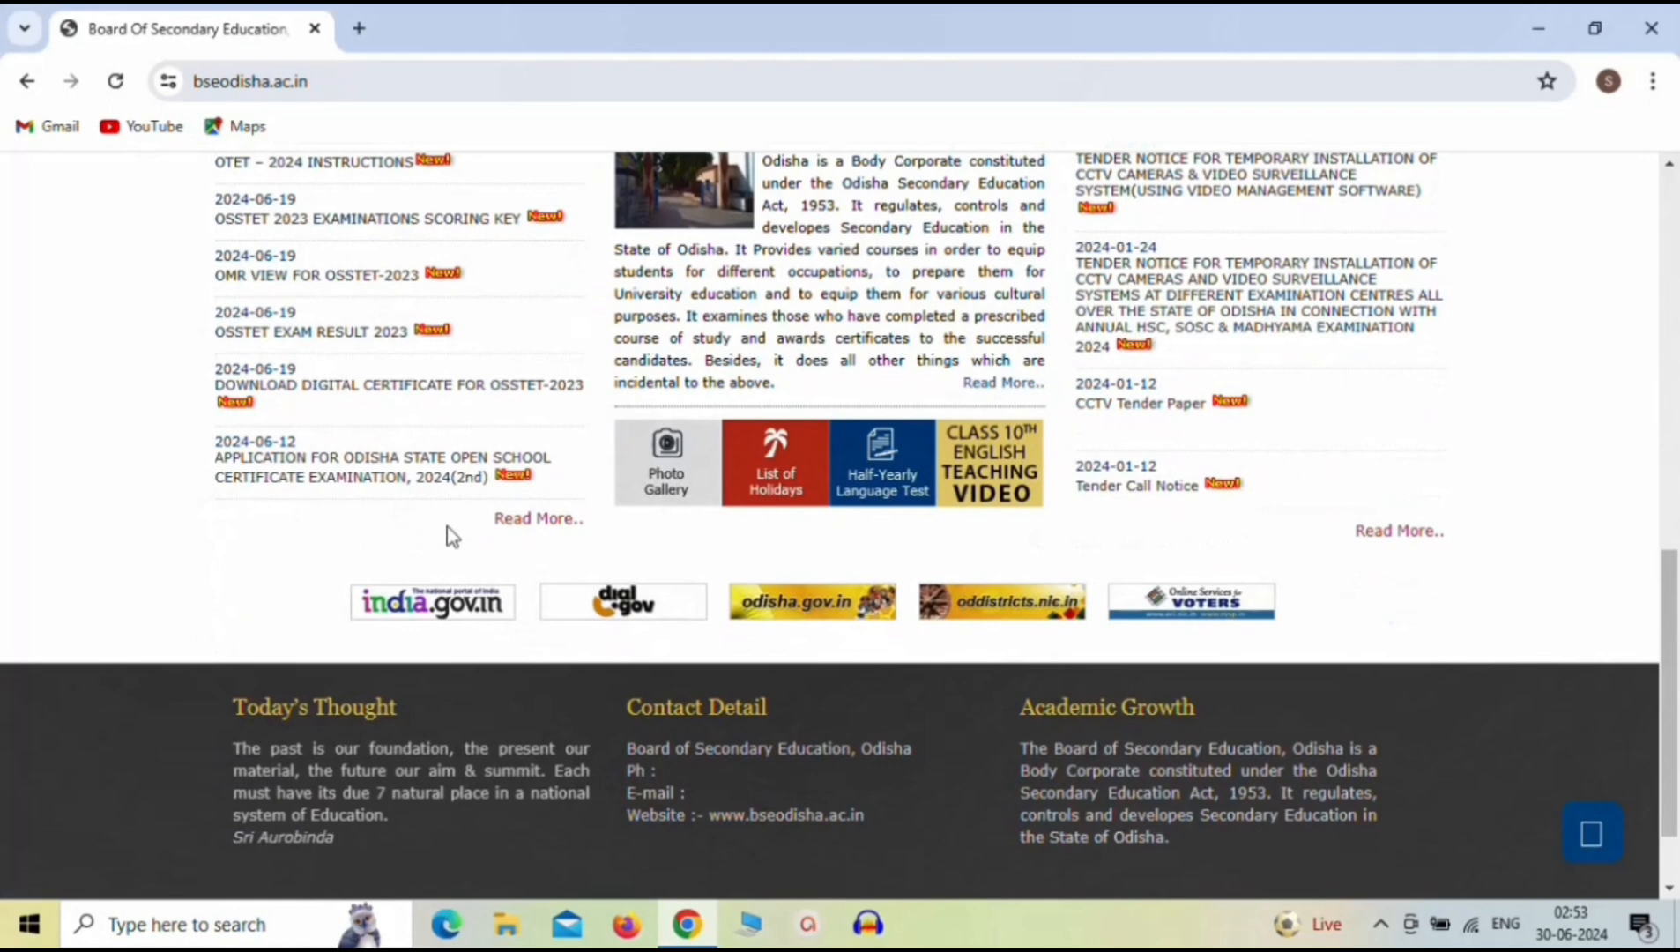
Open the full Latest Updates list and follow the 'Online Form For OTET – 2024' link
{"action": "left_click", "coordinate": [526, 526]}
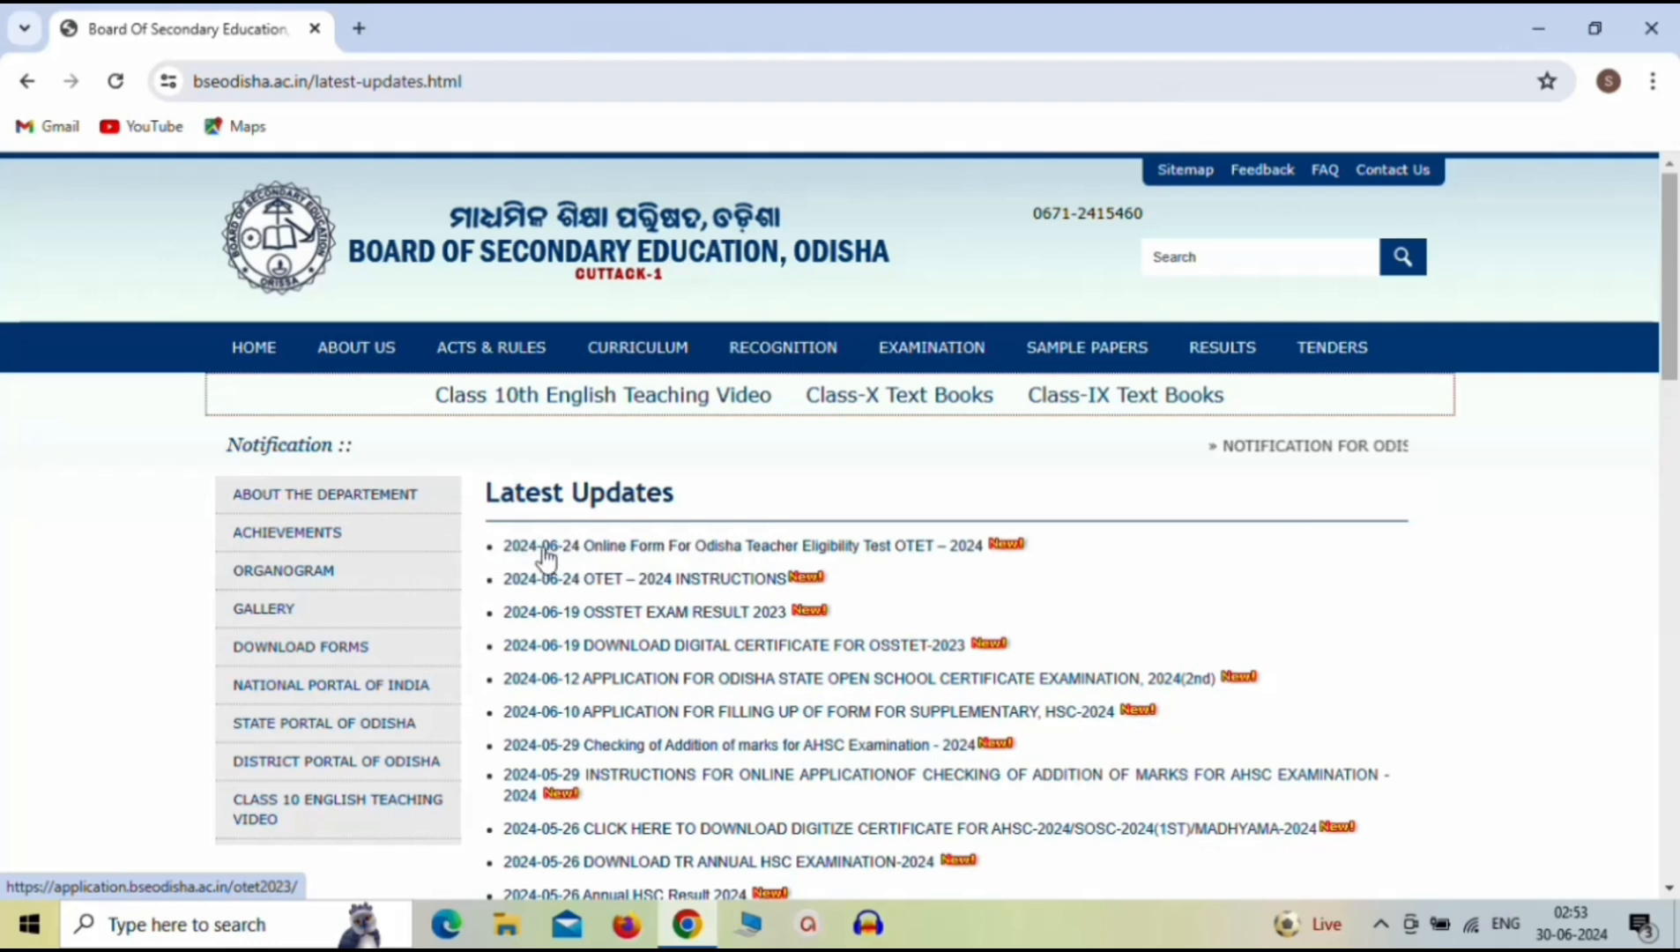
{"action": "left_click", "coordinate": [738, 549]}
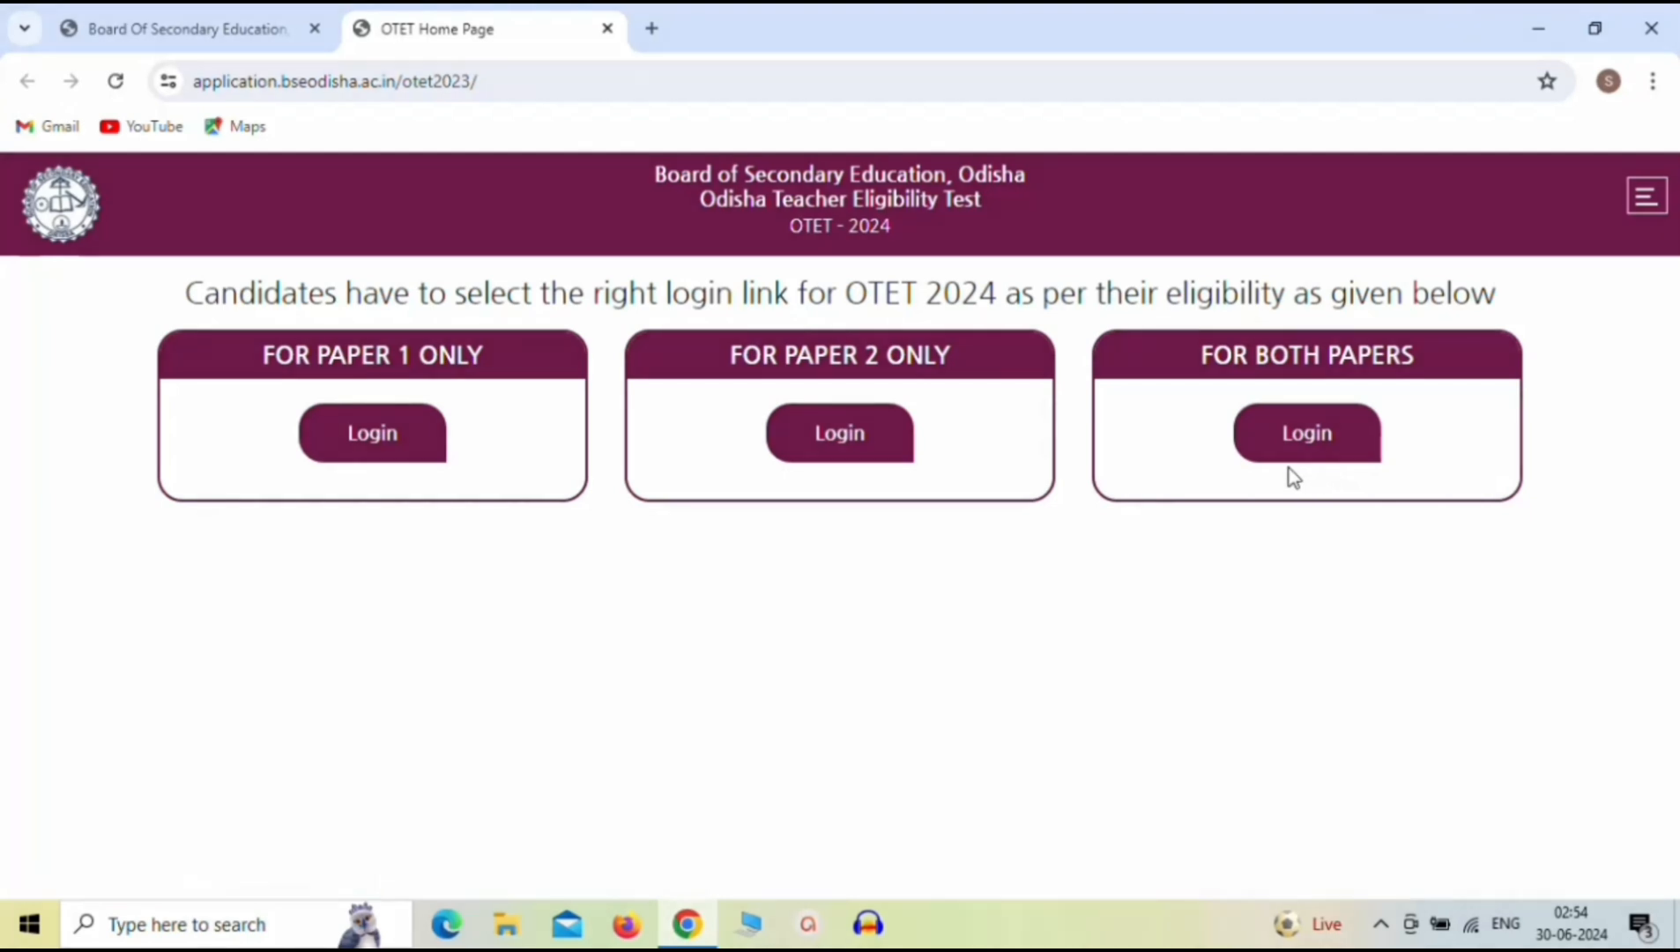
Start a new Paper 2 registration and enter the candidate's full name and a password
{"action": "left_click", "coordinate": [842, 450]}
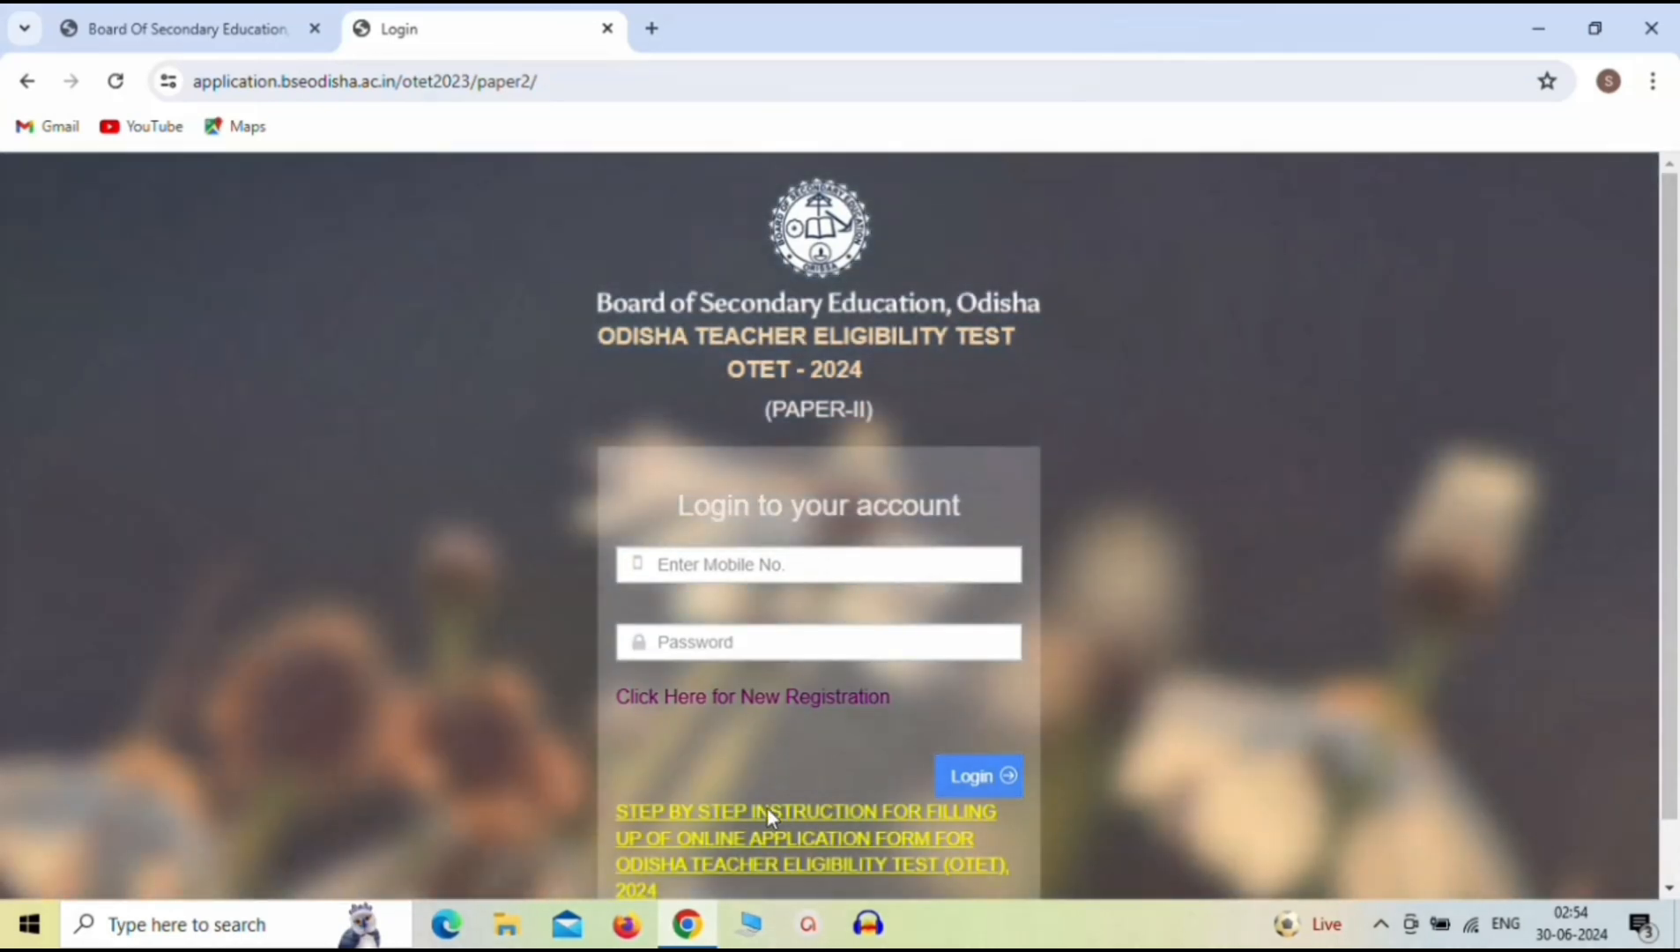
{"action": "left_click", "coordinate": [701, 698]}
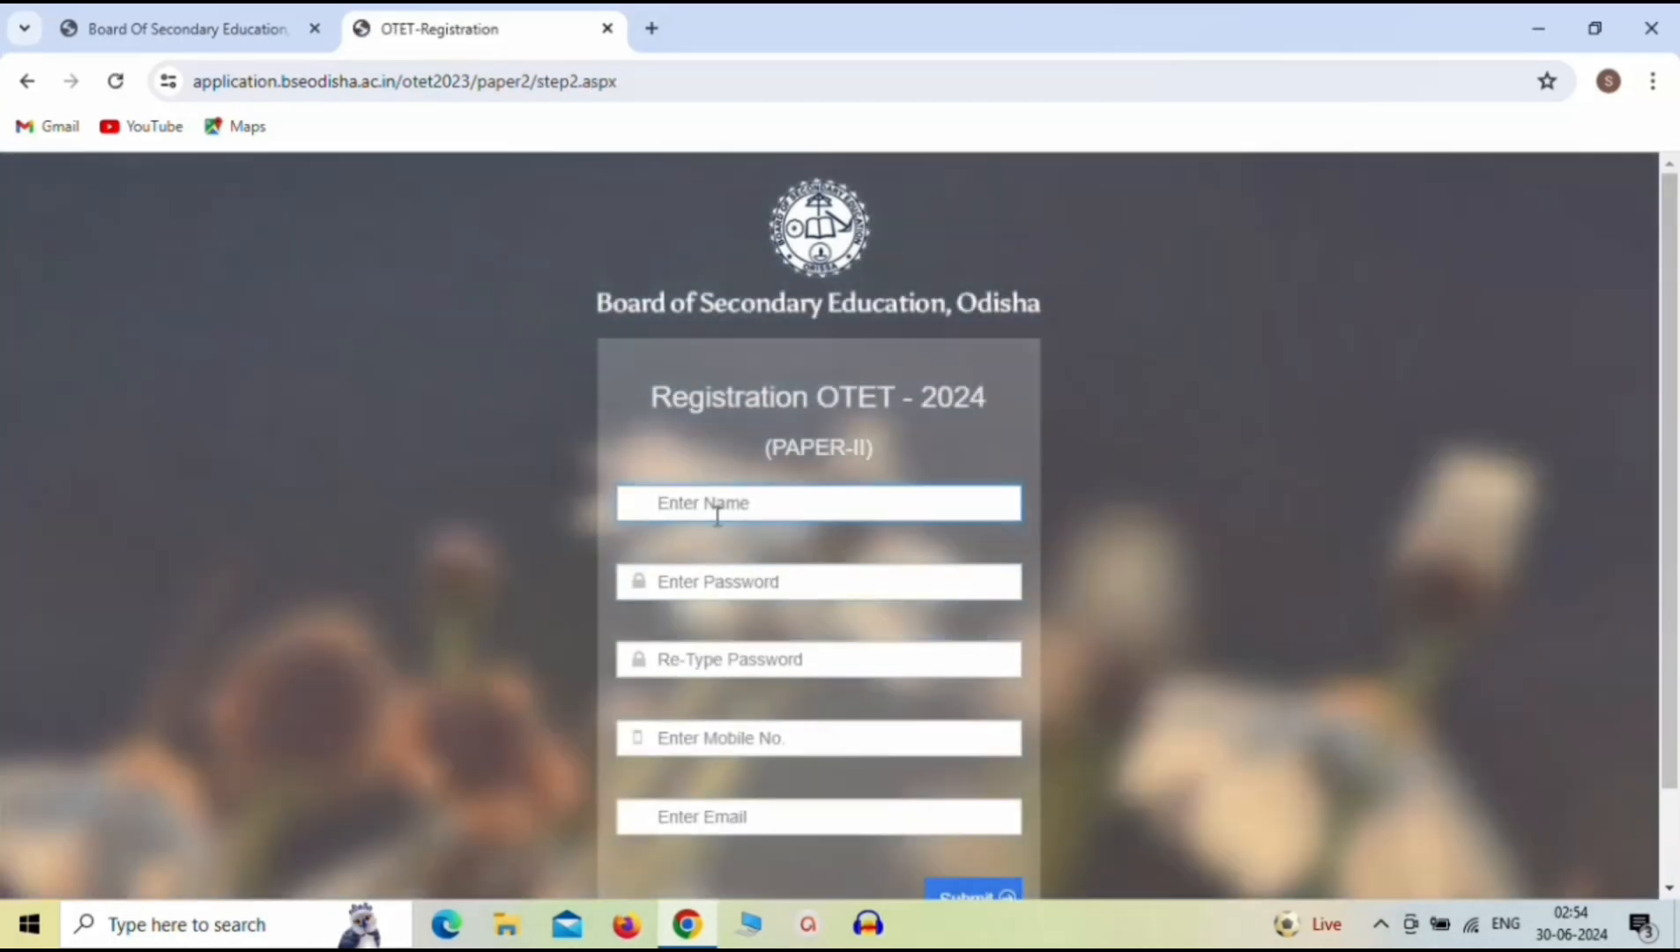
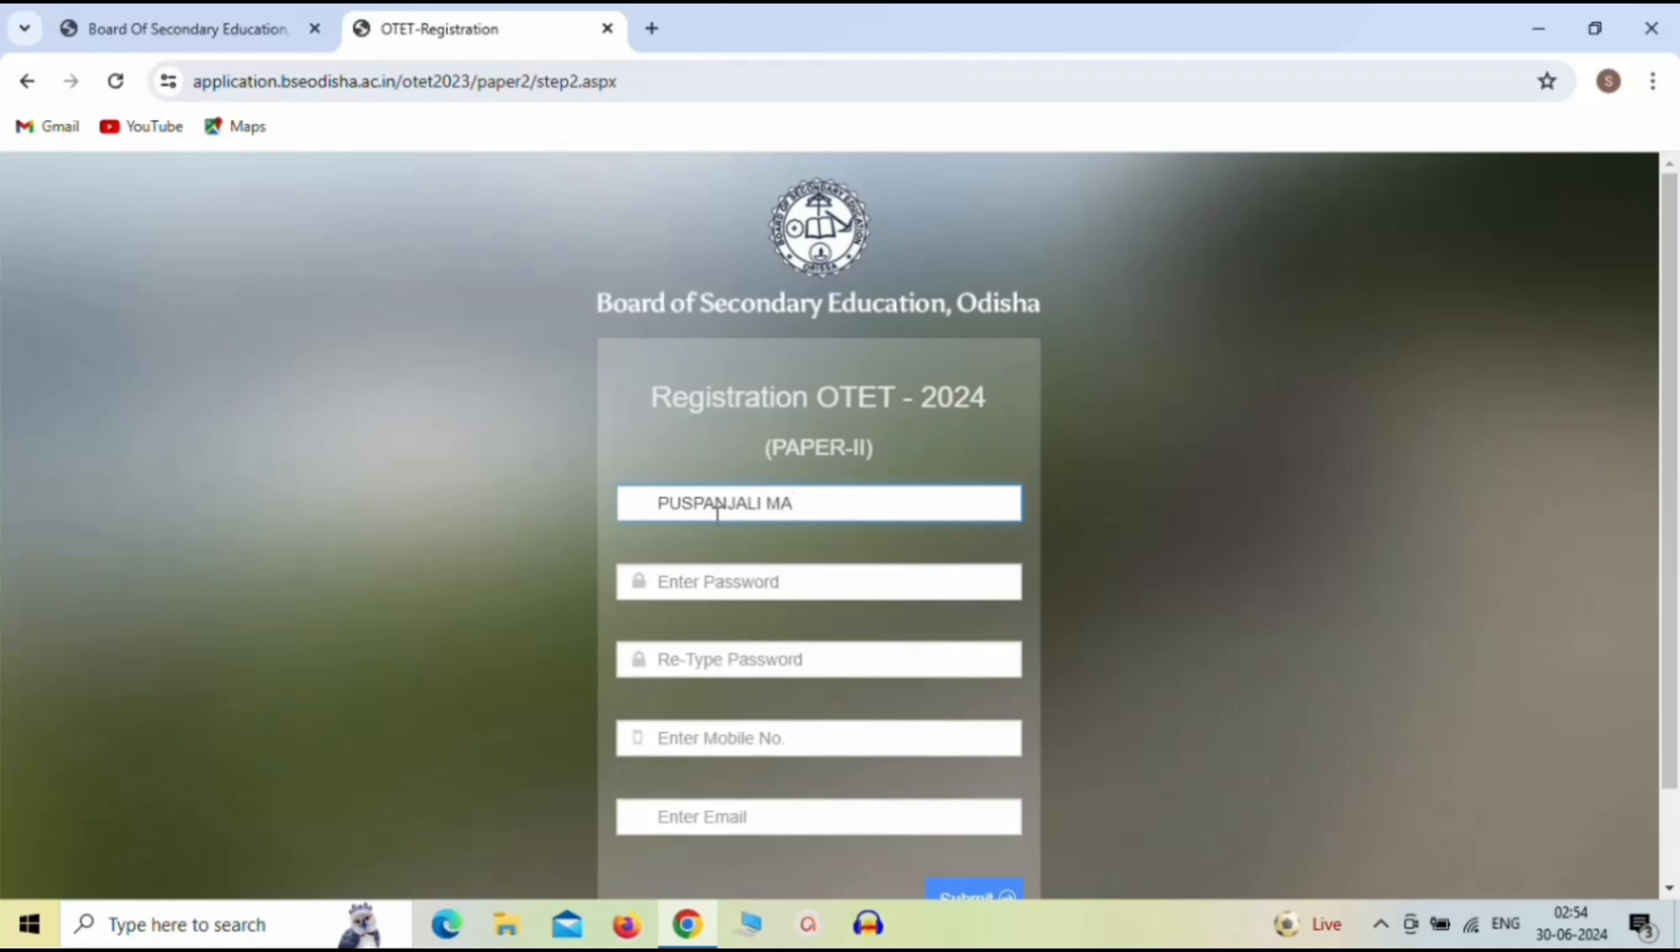
{"action": "left_click", "coordinate": [716, 584]}
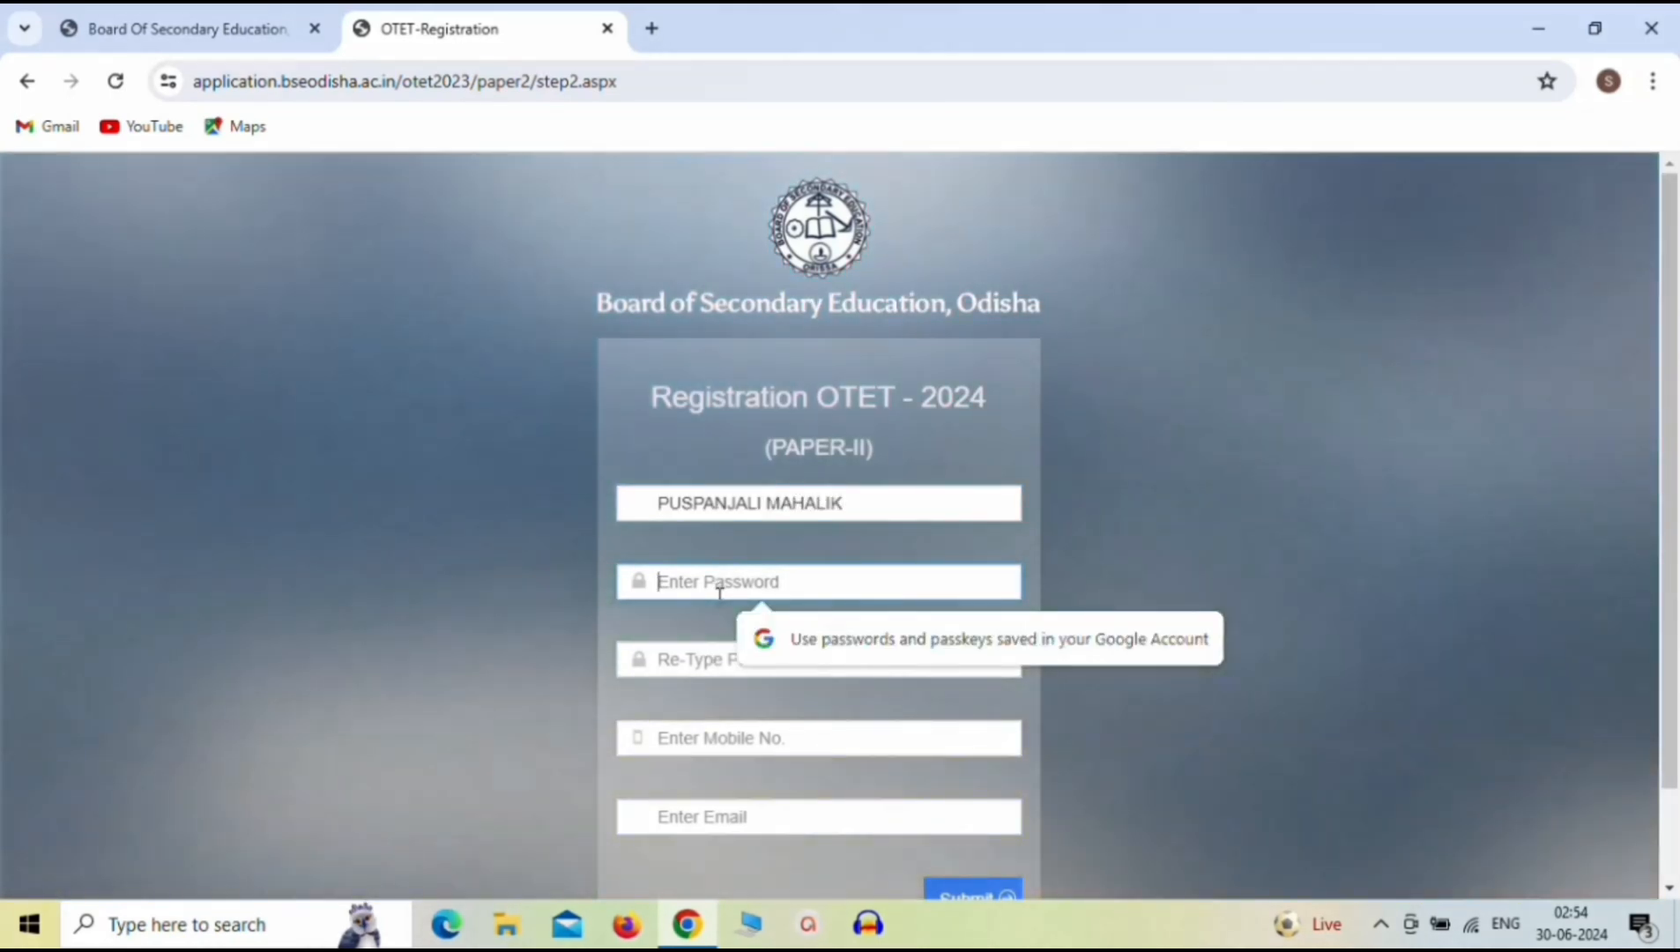
{"action": "type", "text": "•••••"}
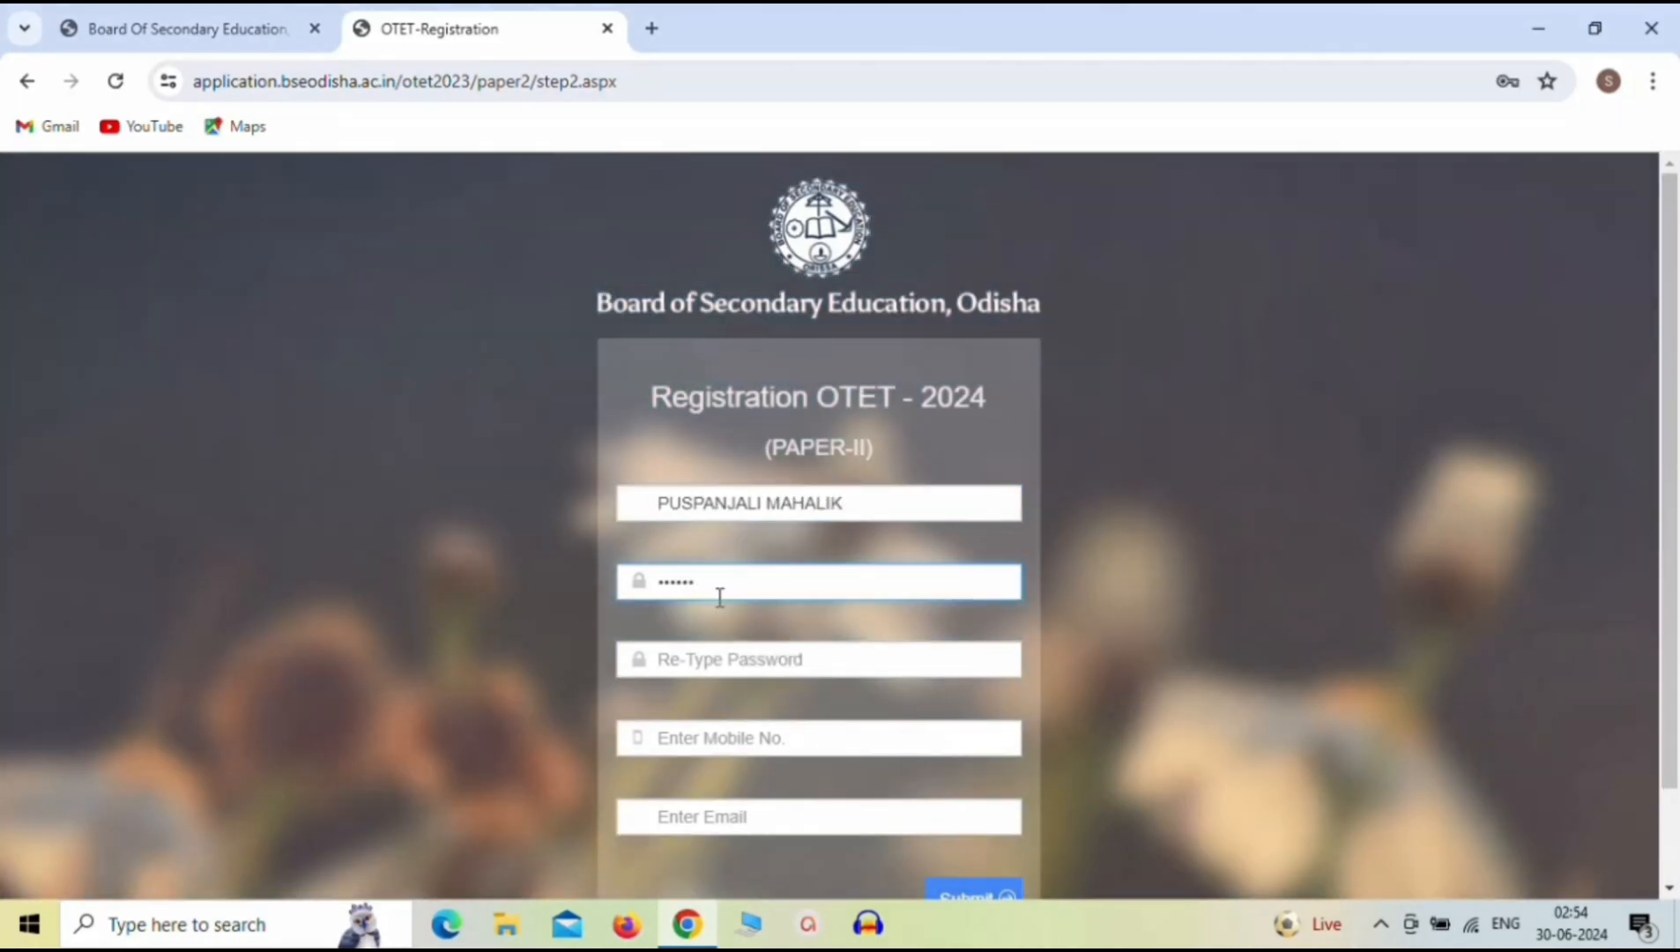
{"action": "type", "text": "•••"}
Re-type the password, fill in the mobile number and e-mail, and submit the registration
{"action": "left_click", "coordinate": [733, 660]}
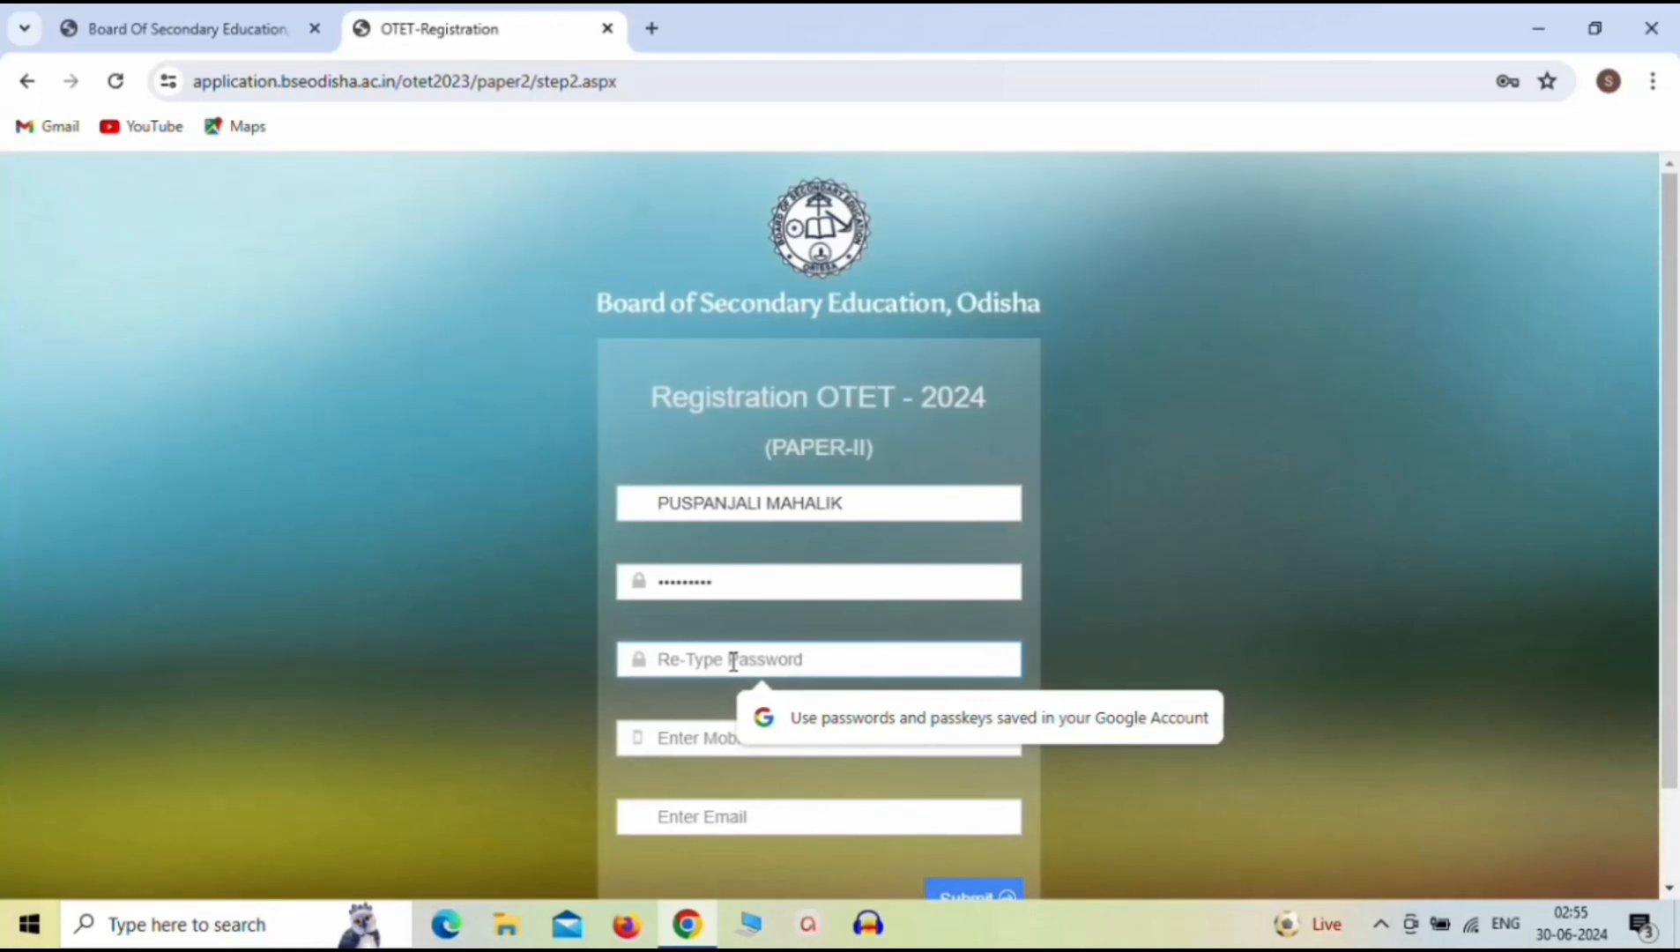
{"action": "type", "text": "•••••"}
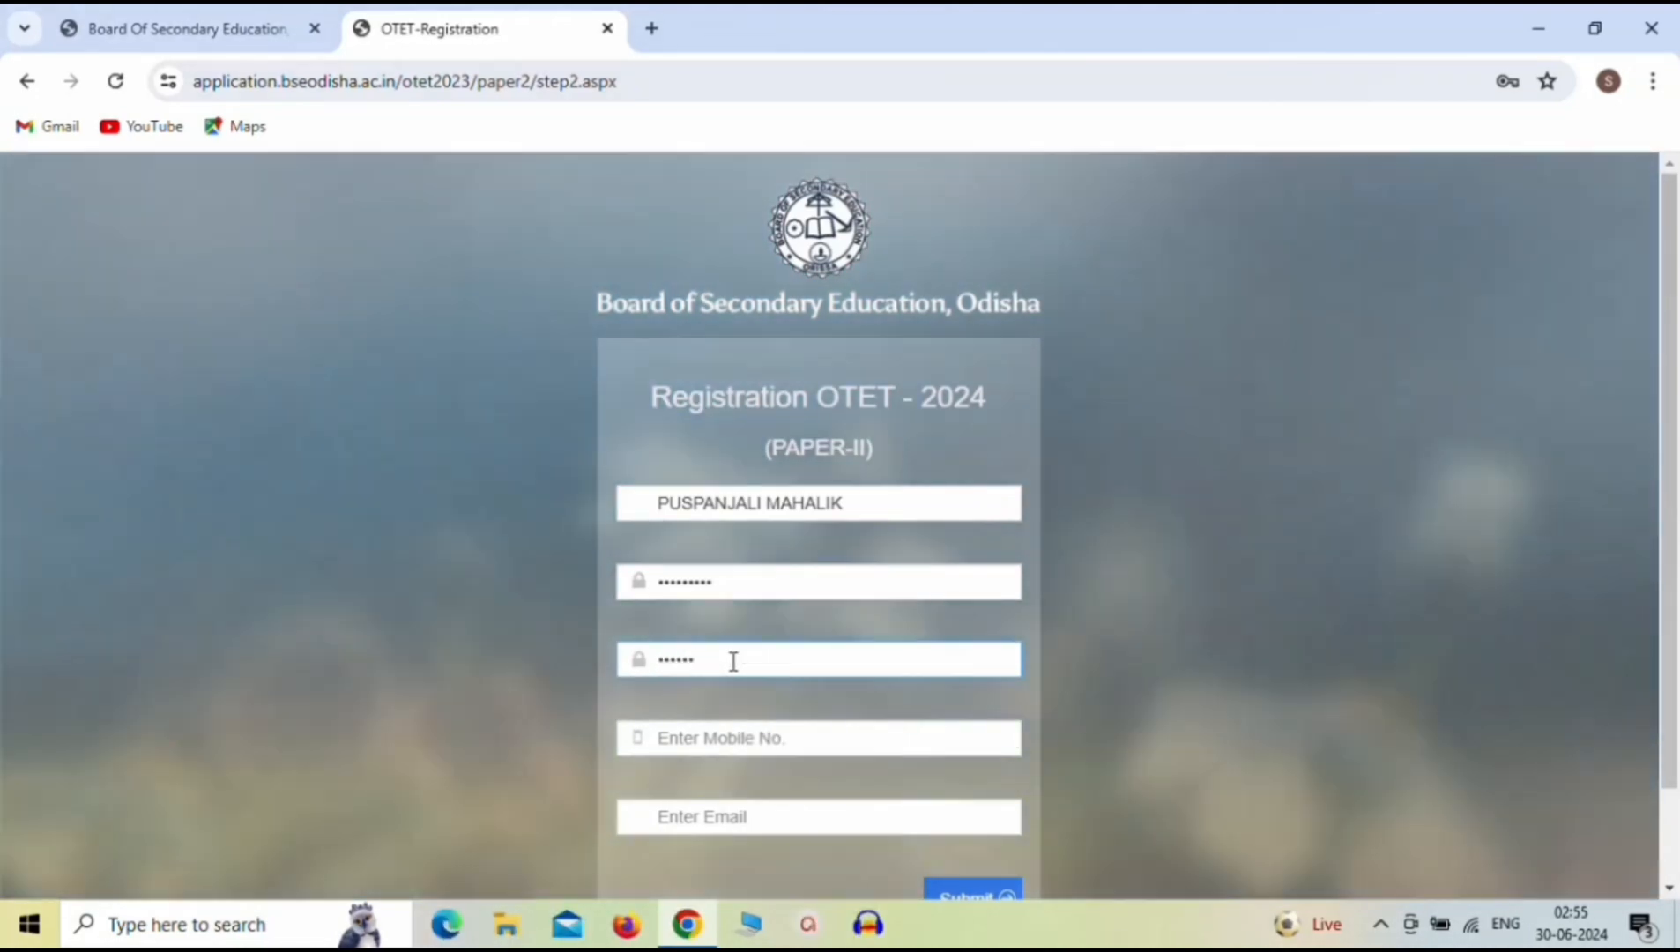
{"action": "type", "text": "•••••"}
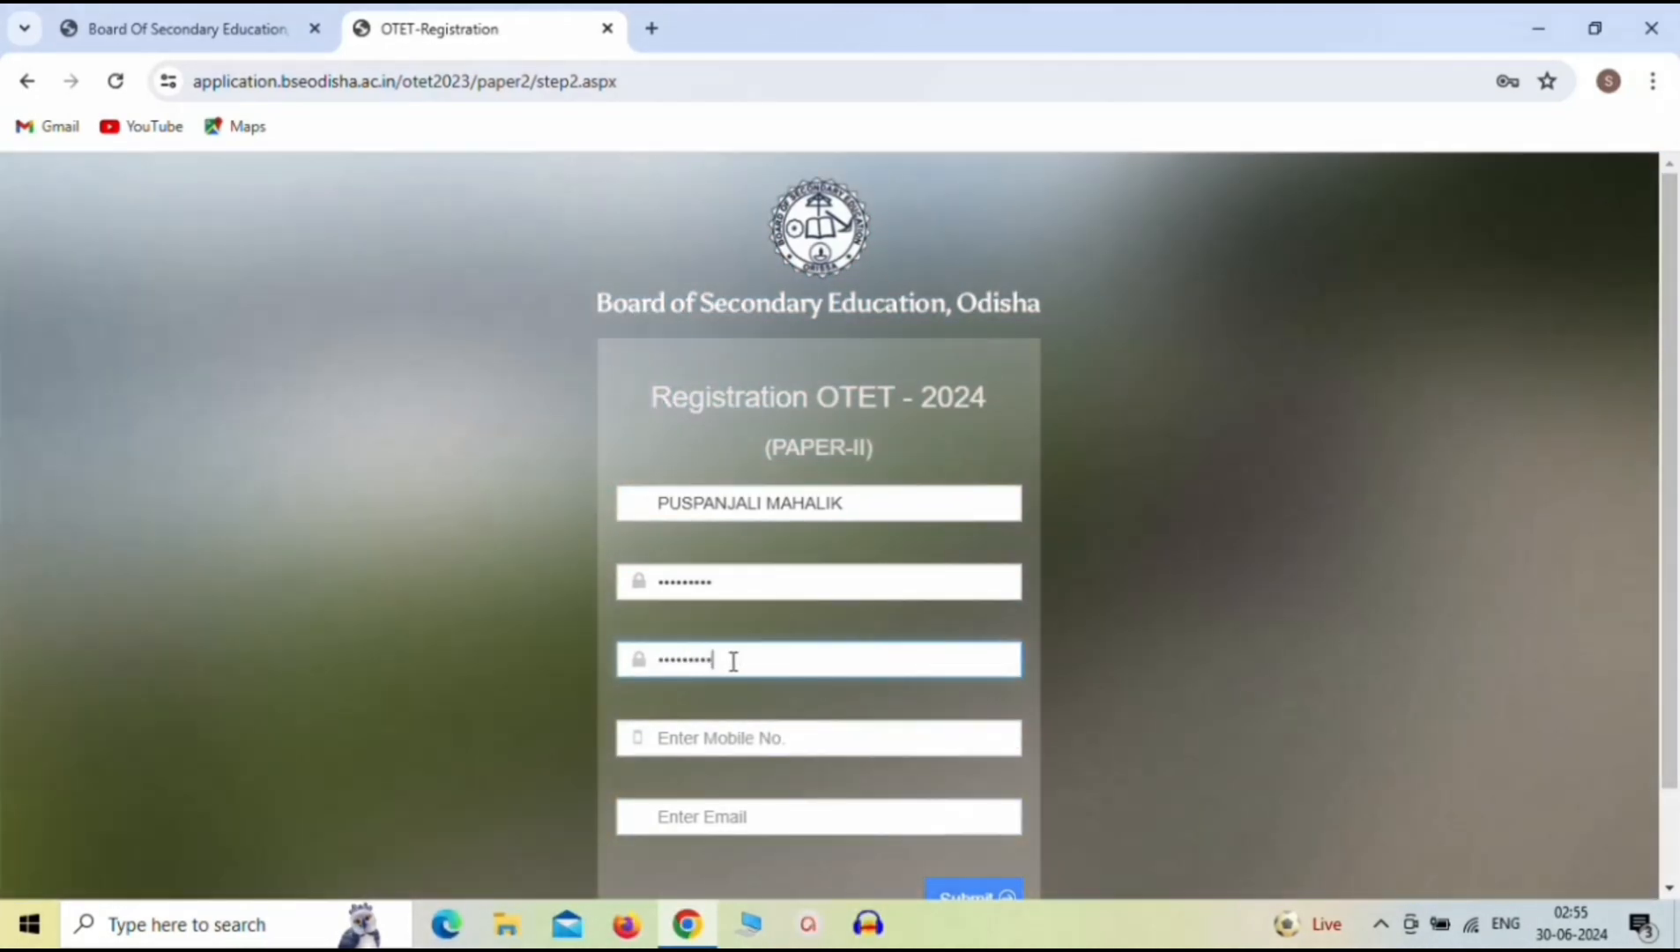
{"action": "left_click", "coordinate": [695, 739]}
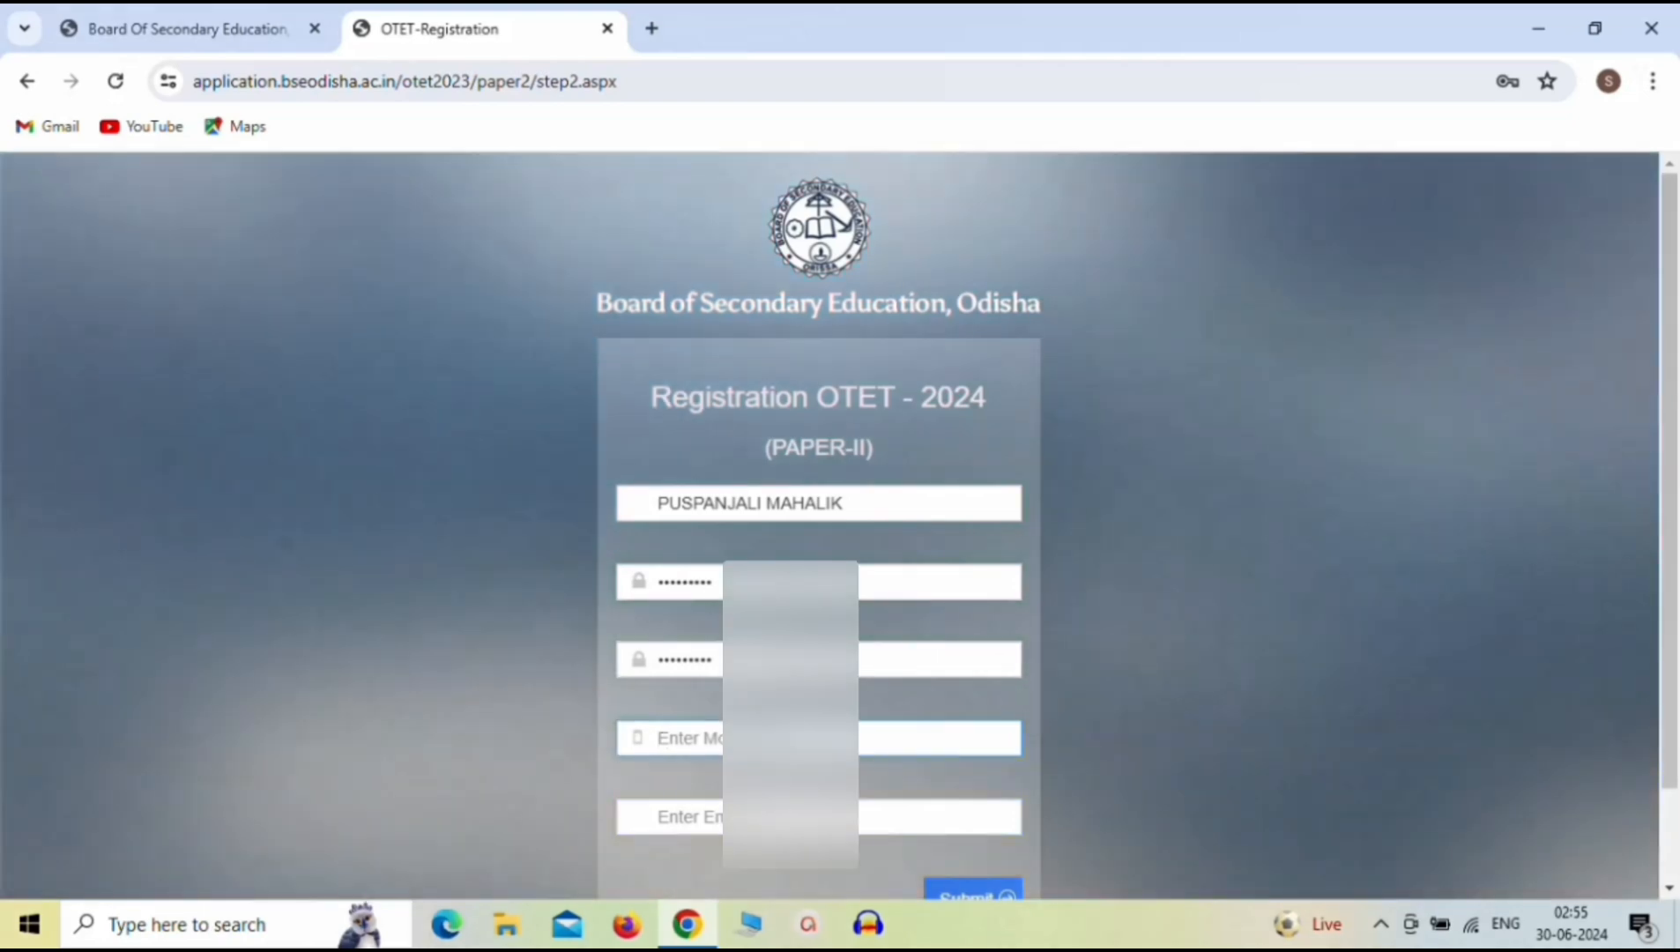
{"action": "type", "text": "9583461"}
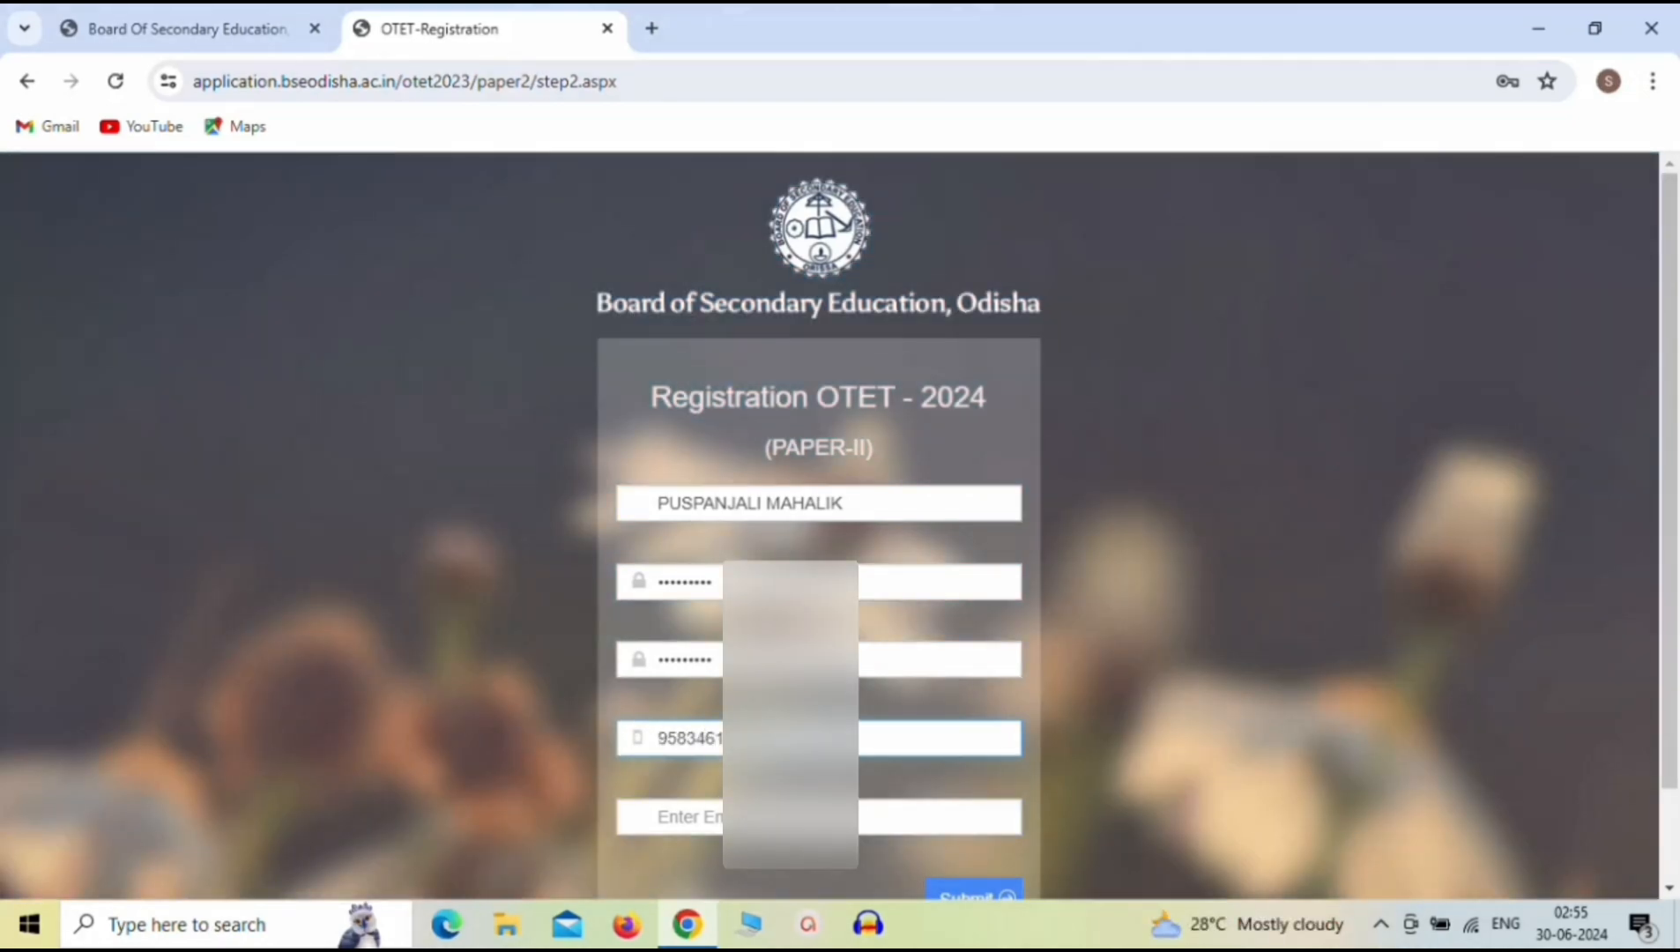
{"action": "left_click", "coordinate": [695, 817]}
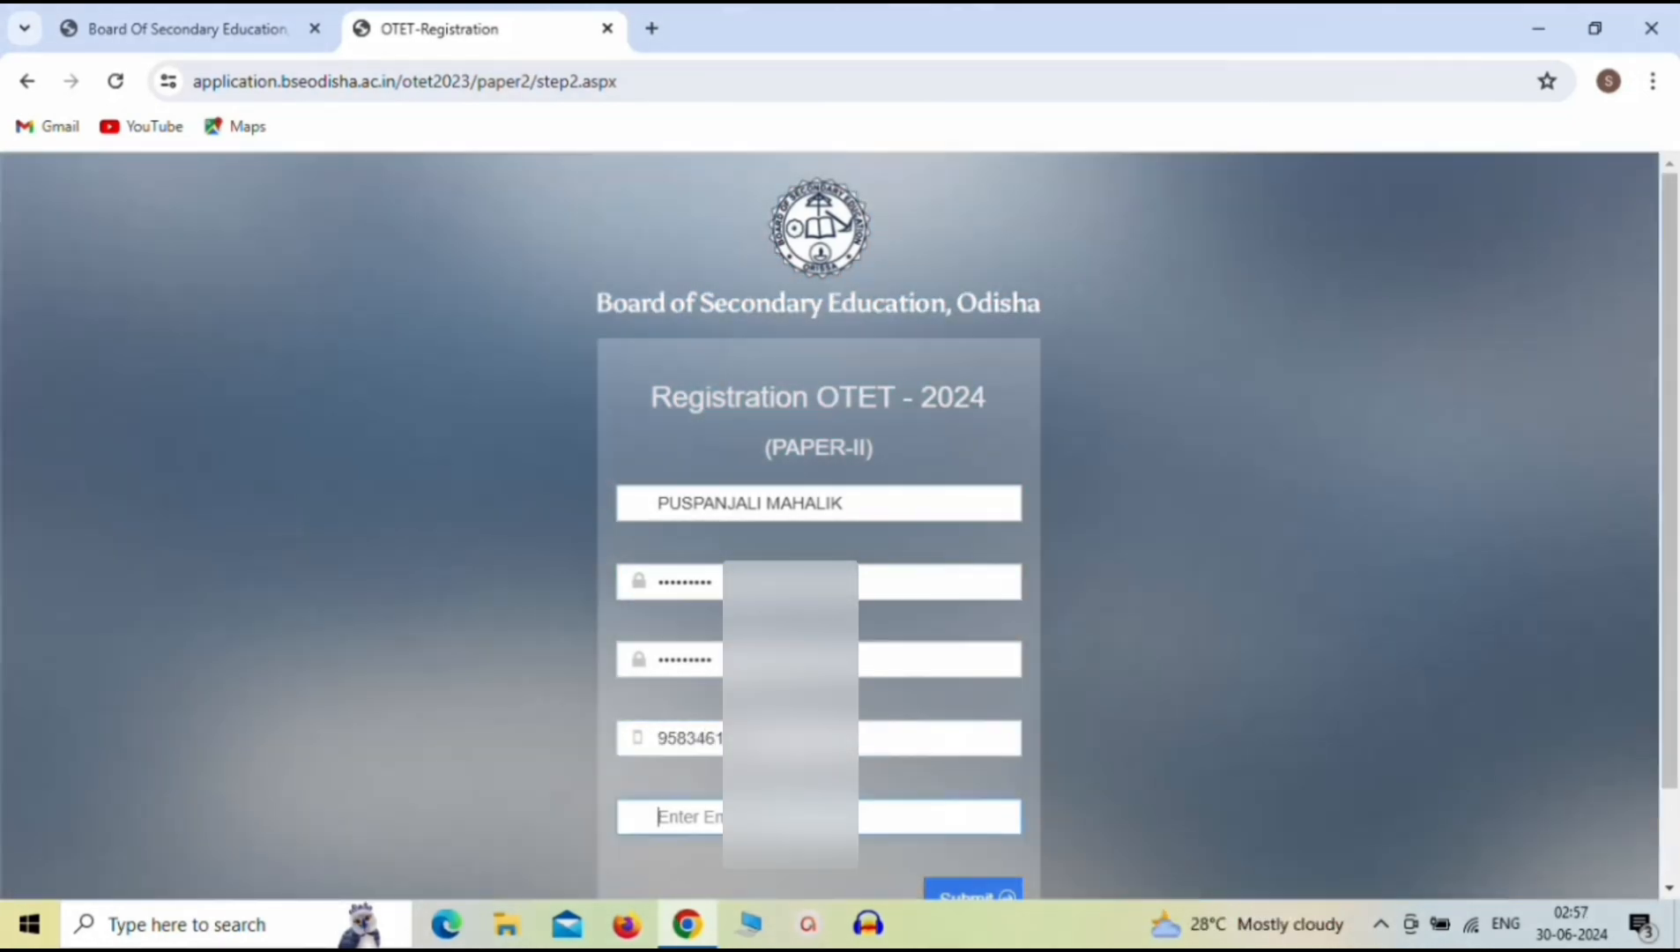
{"action": "type", "text": "puspanja"}
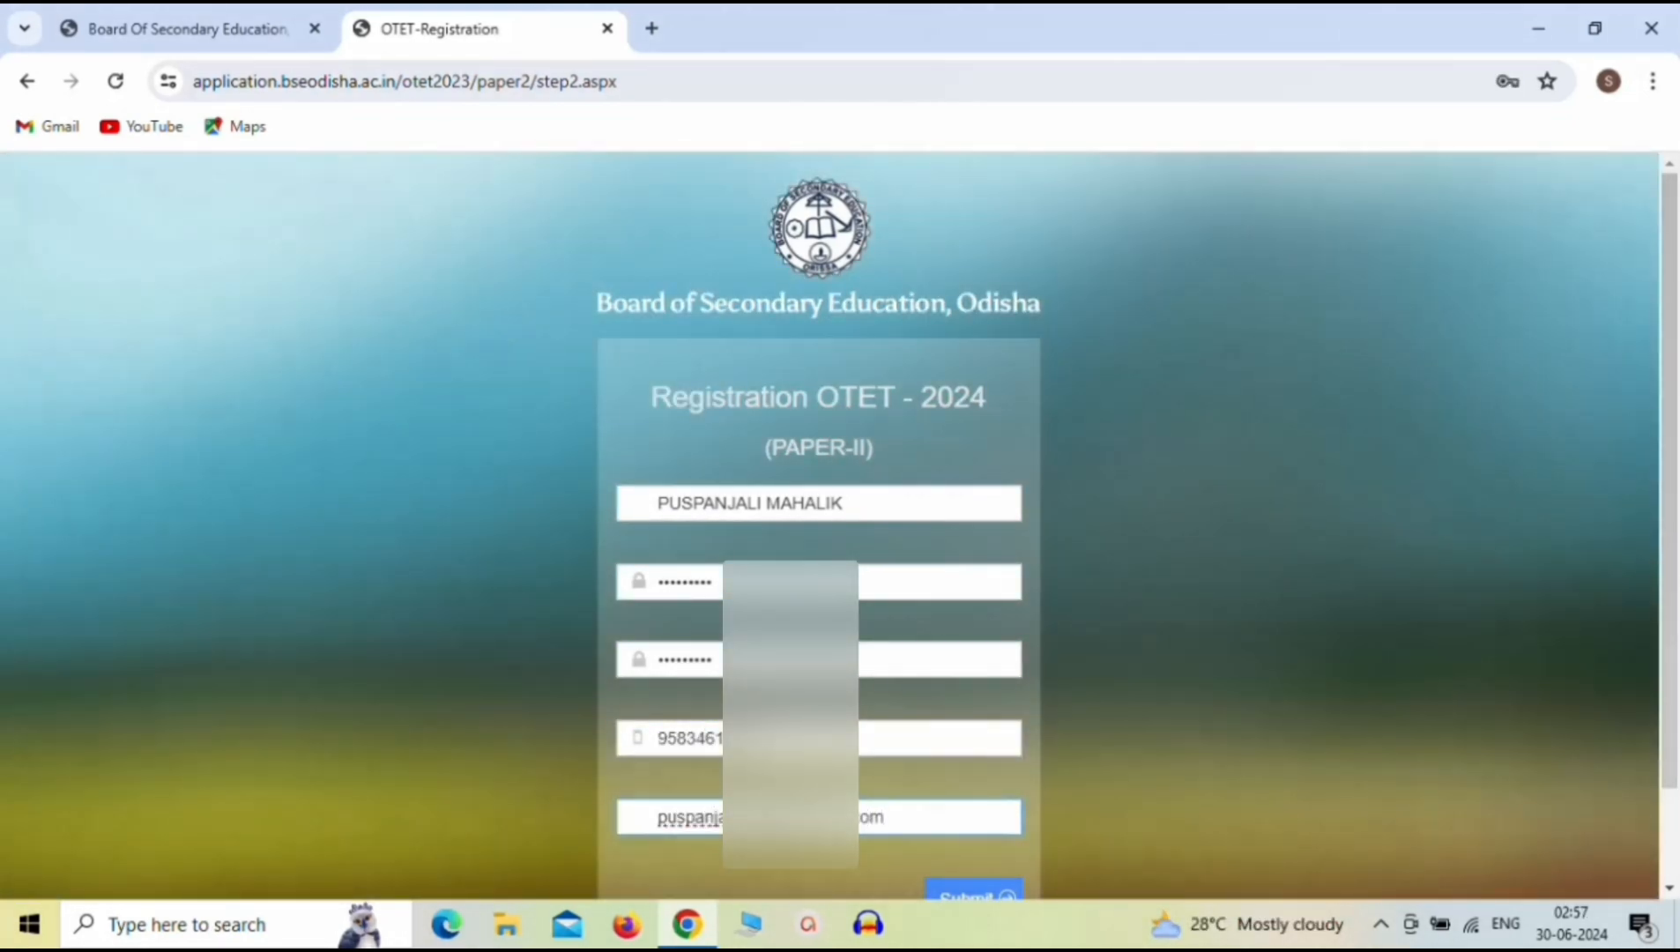
{"action": "scroll", "coordinate": [933, 727], "scroll_direction": "down", "scroll_amount": 2}
{"action": "left_click", "coordinate": [969, 789]}
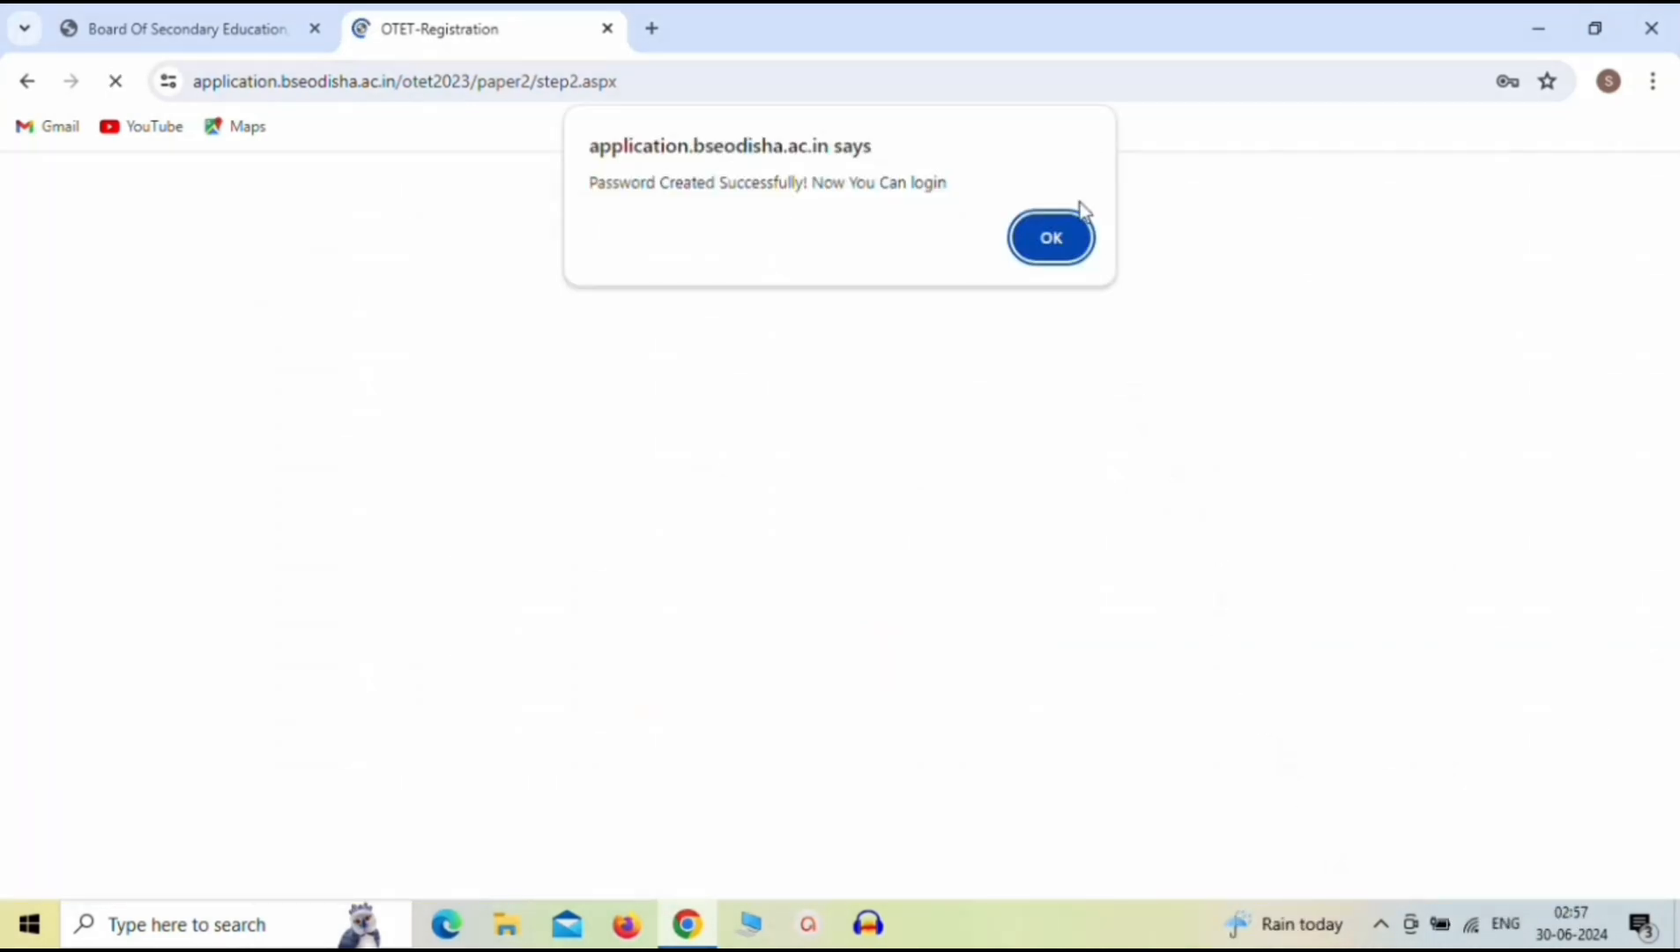
Dismiss the password-created alert, enter the mobile OTP and verify it
{"action": "left_click", "coordinate": [1053, 239]}
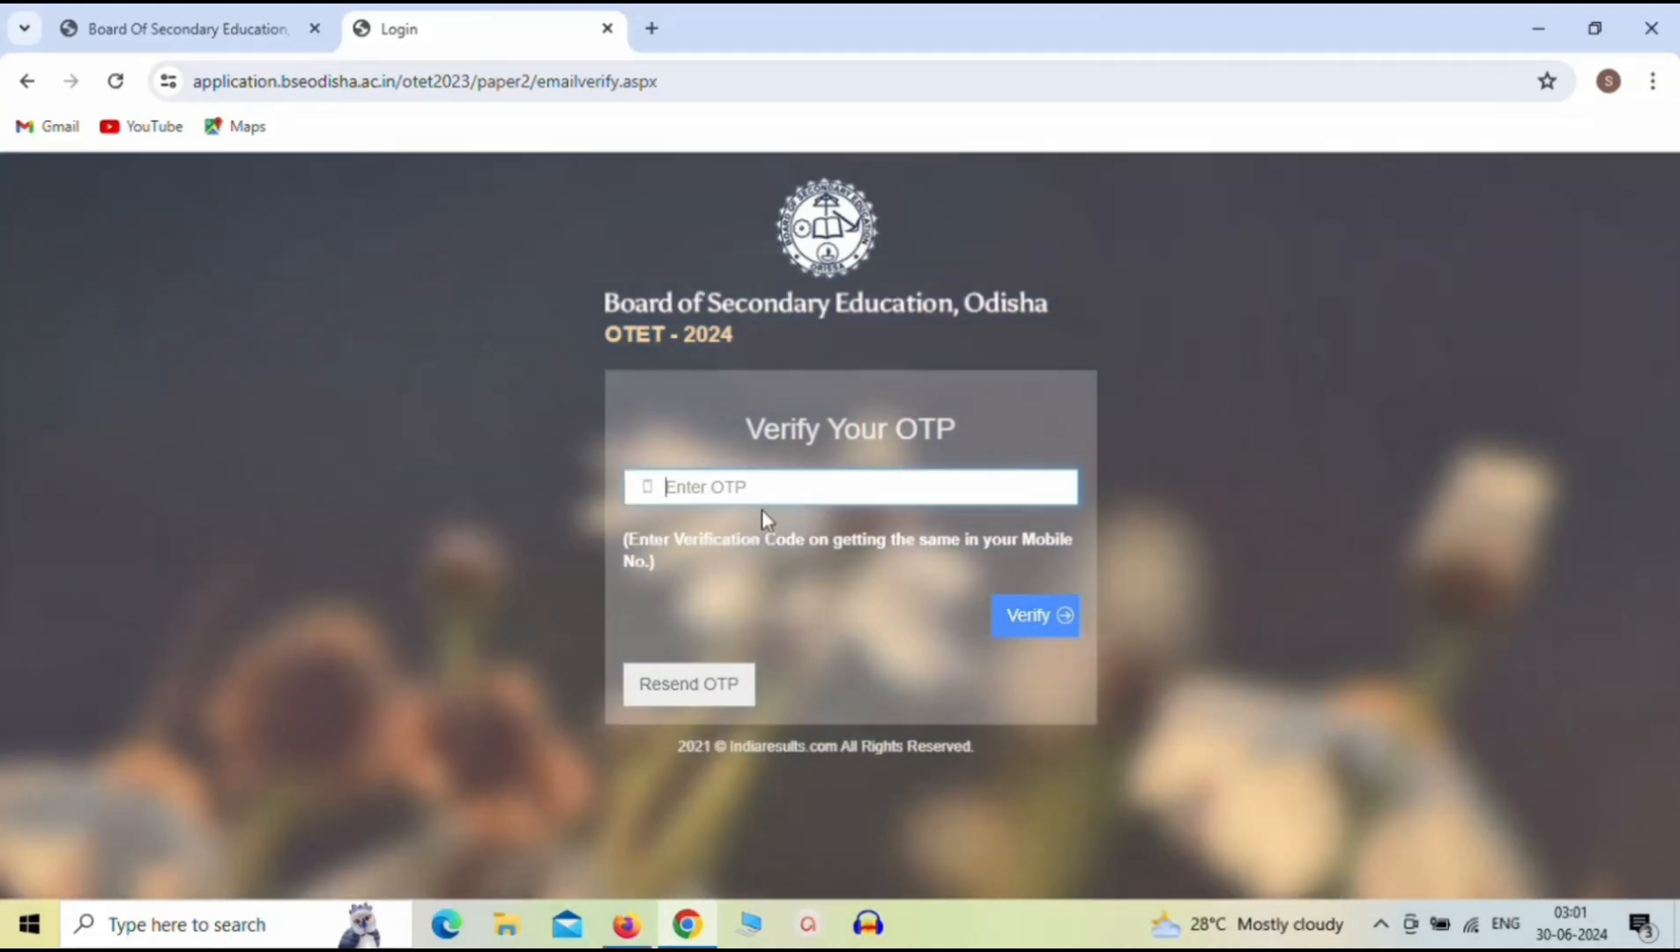
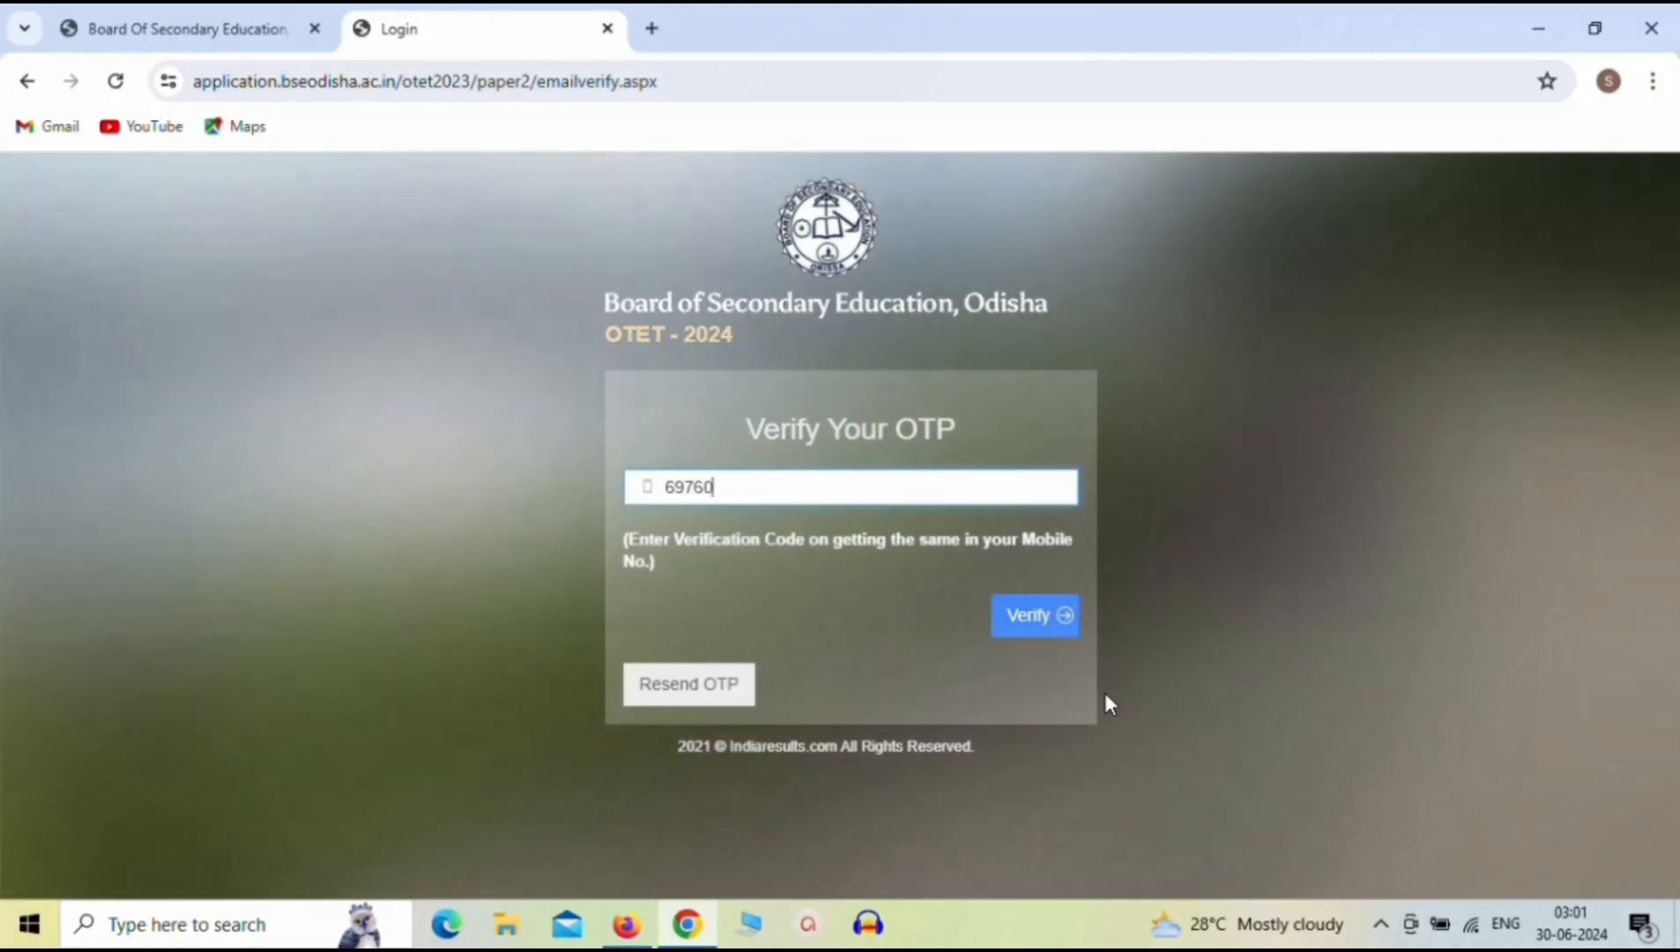
{"action": "left_click", "coordinate": [1040, 619]}
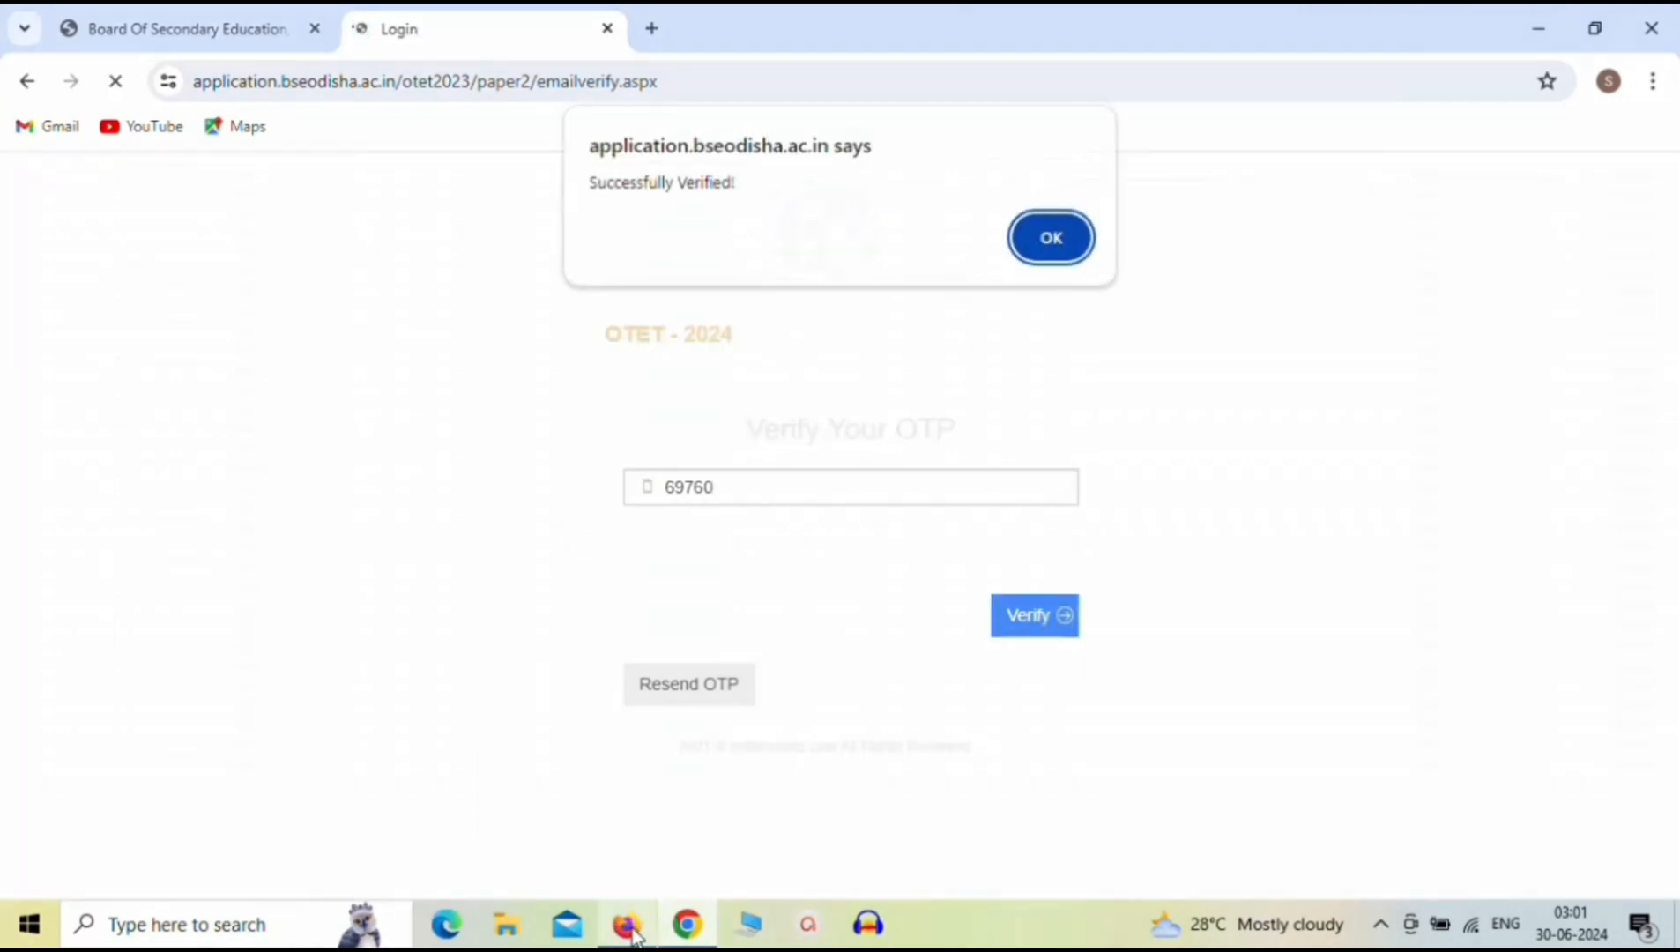
Enter the candidate's name, a May 1991 date of birth and Female gender
{"action": "left_click", "coordinate": [1051, 237]}
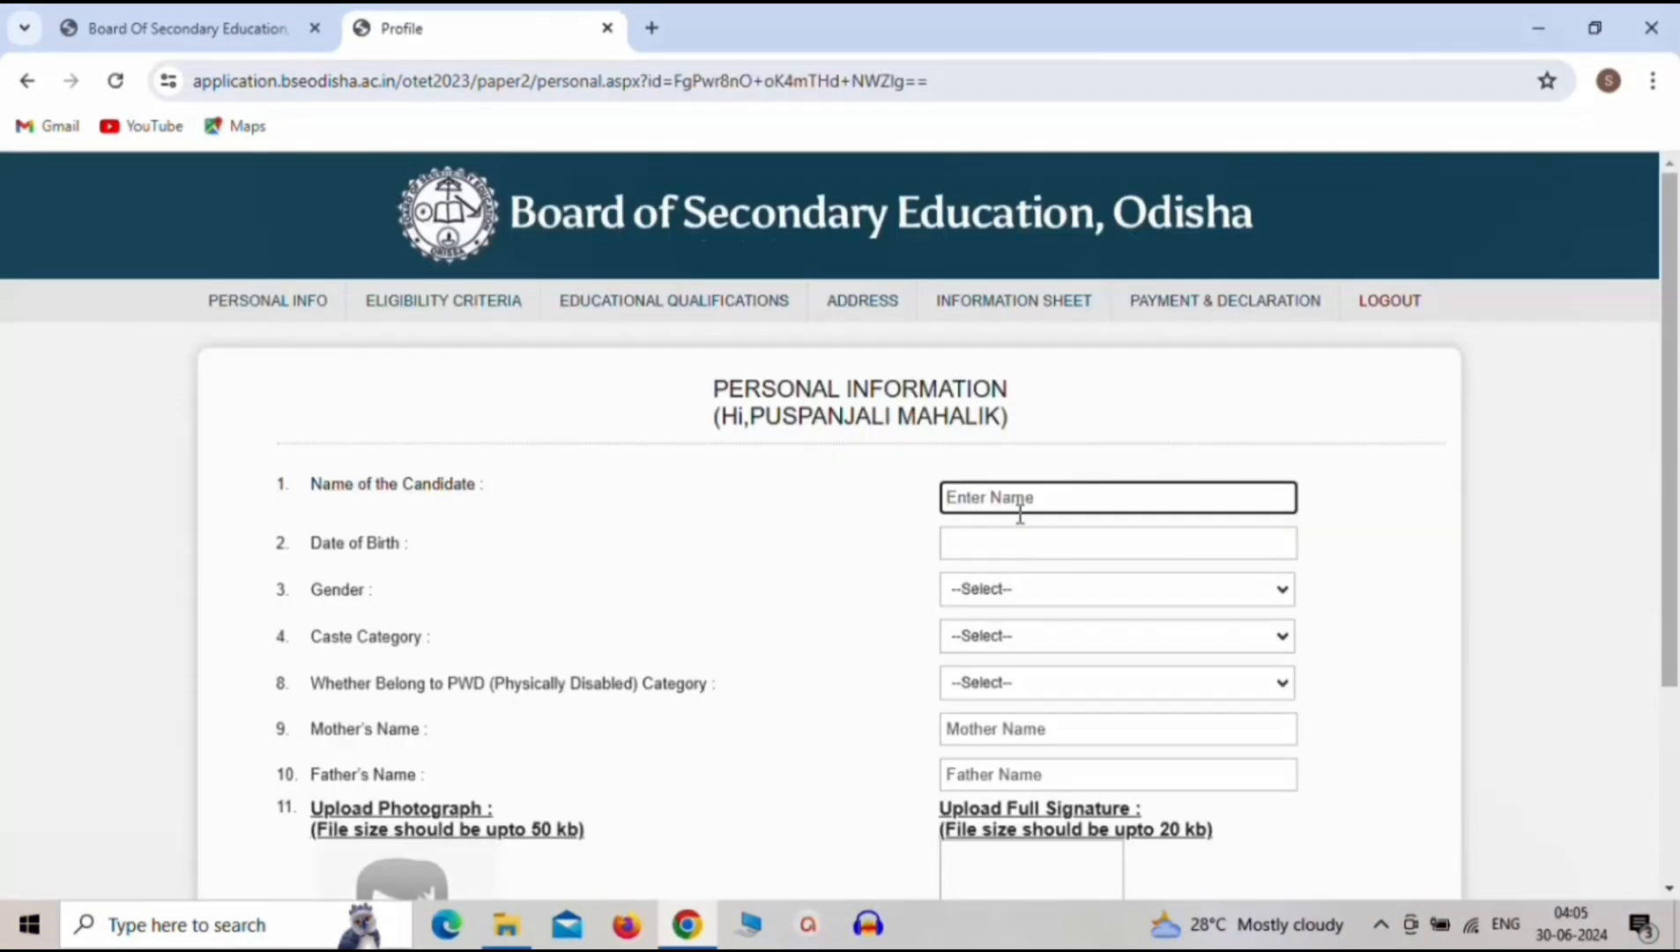
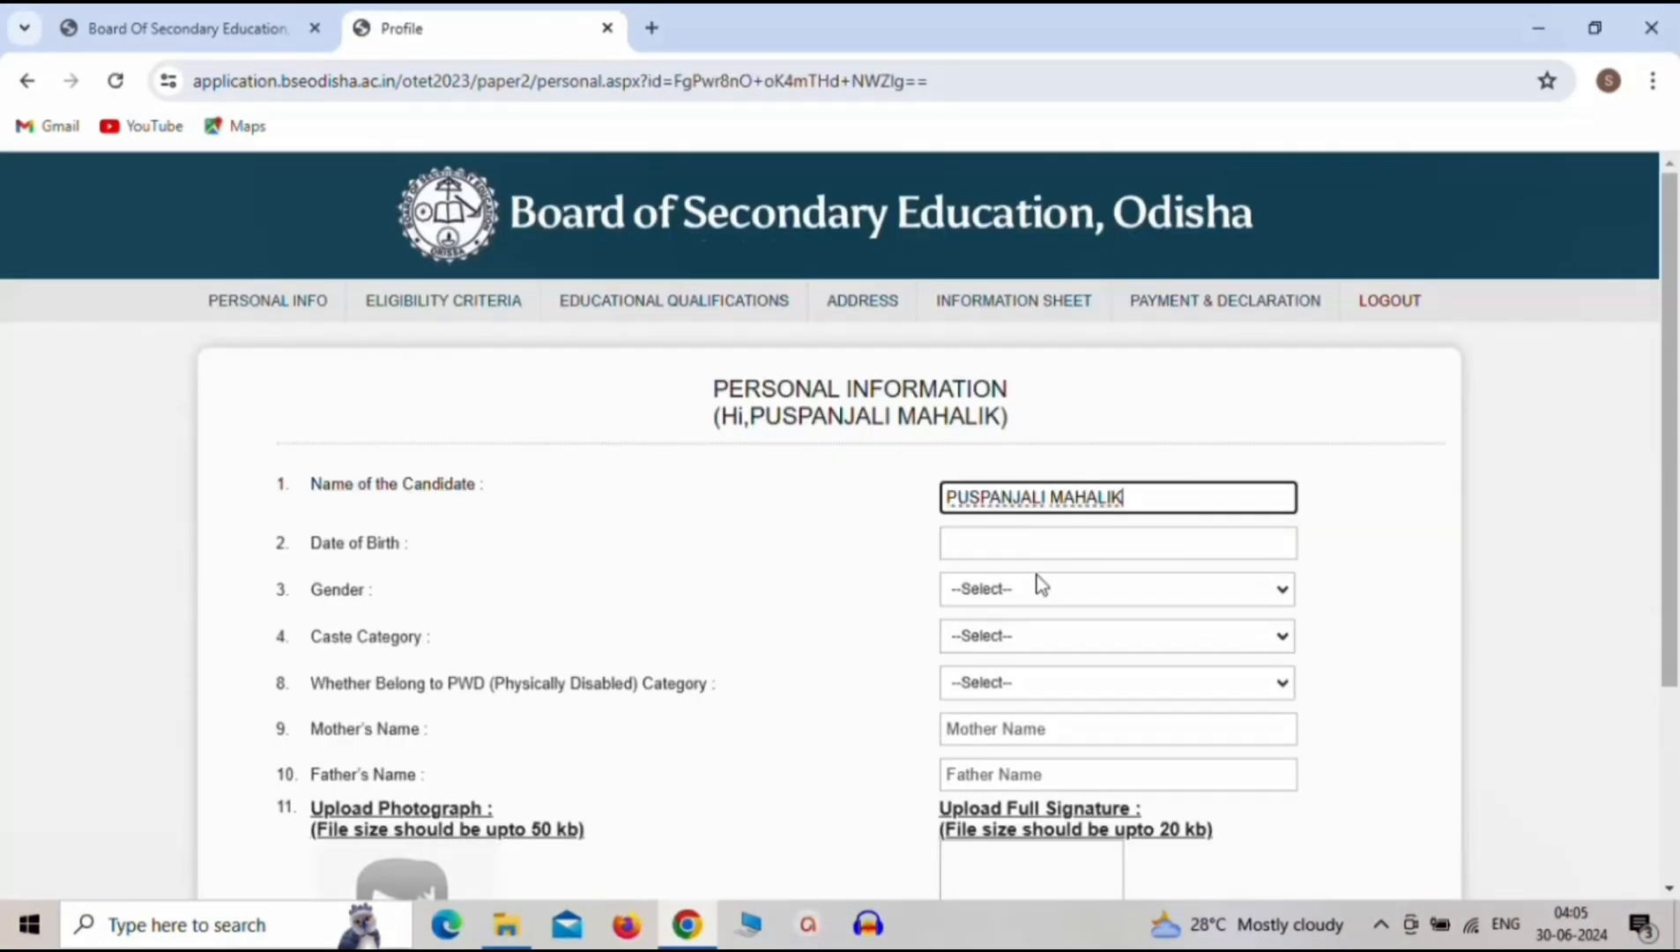
{"action": "key", "text": "Tab"}
{"action": "left_click", "coordinate": [987, 600]}
{"action": "left_click", "coordinate": [988, 599]}
{"action": "left_click", "coordinate": [987, 600]}
{"action": "left_click", "coordinate": [988, 600]}
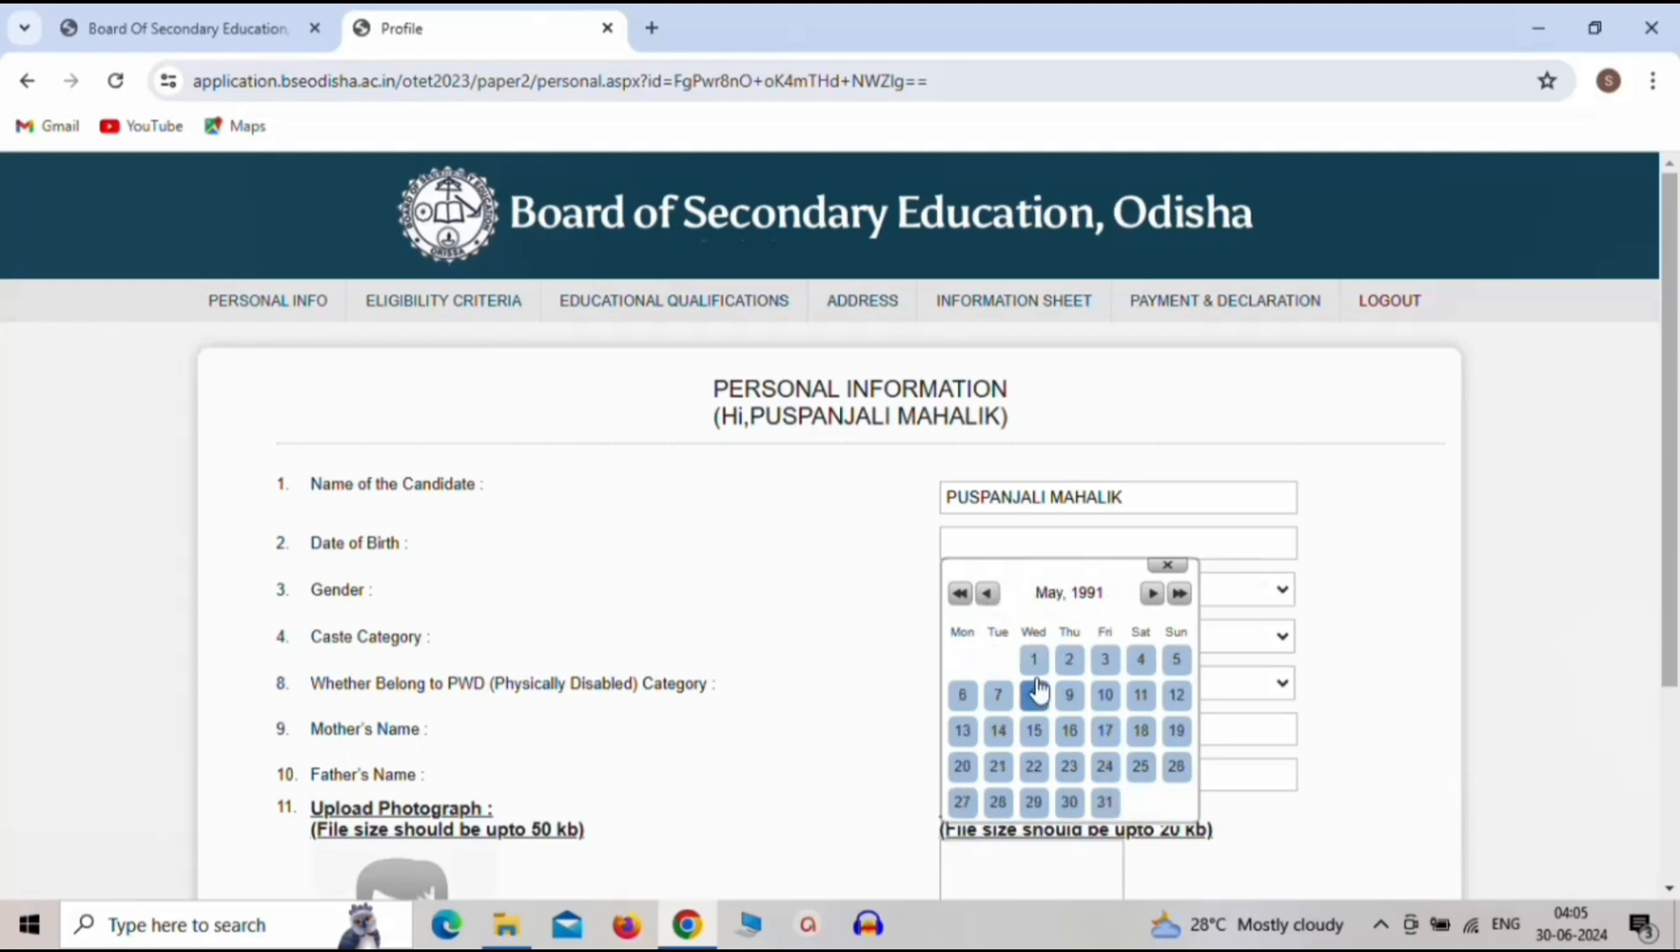
{"action": "left_click", "coordinate": [1069, 768]}
{"action": "left_click", "coordinate": [1008, 596]}
Choose SC caste, issuing authority TAHASILDAR GONDIA, and enter the caste certificate number
{"action": "left_click", "coordinate": [1003, 653]}
{"action": "left_click", "coordinate": [1011, 645]}
{"action": "left_click", "coordinate": [1005, 680]}
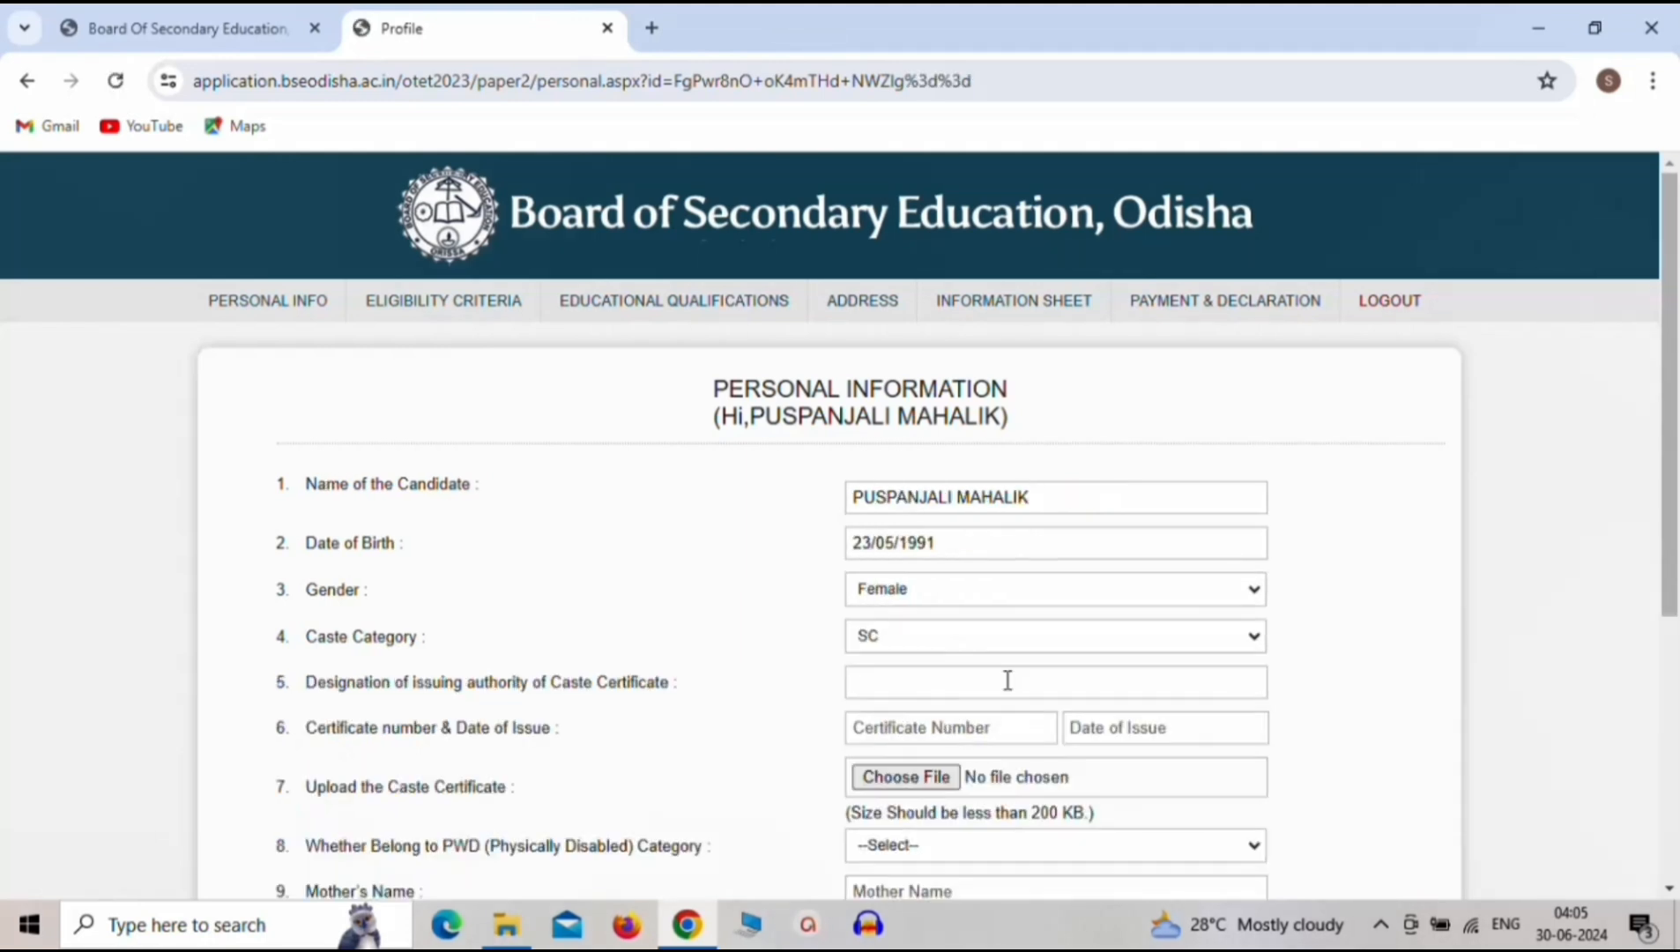
{"action": "left_click", "coordinate": [992, 685]}
{"action": "type", "text": "TAHASI"}
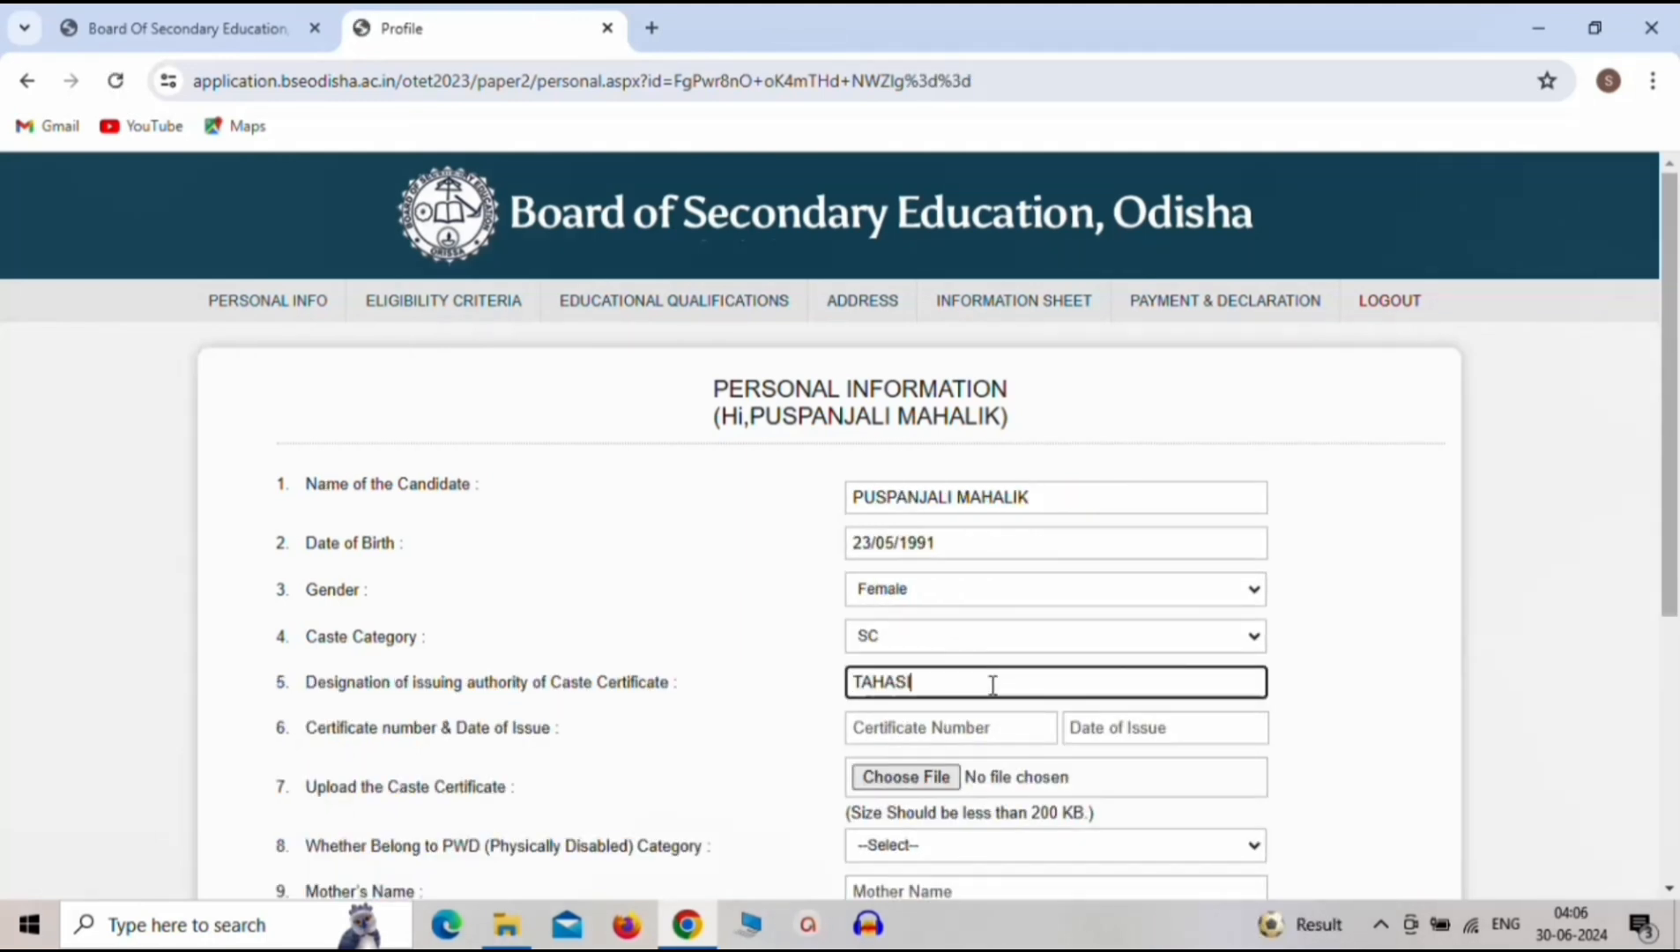
{"action": "type", "text": "LDAR GONDIA"}
{"action": "left_click", "coordinate": [974, 730]}
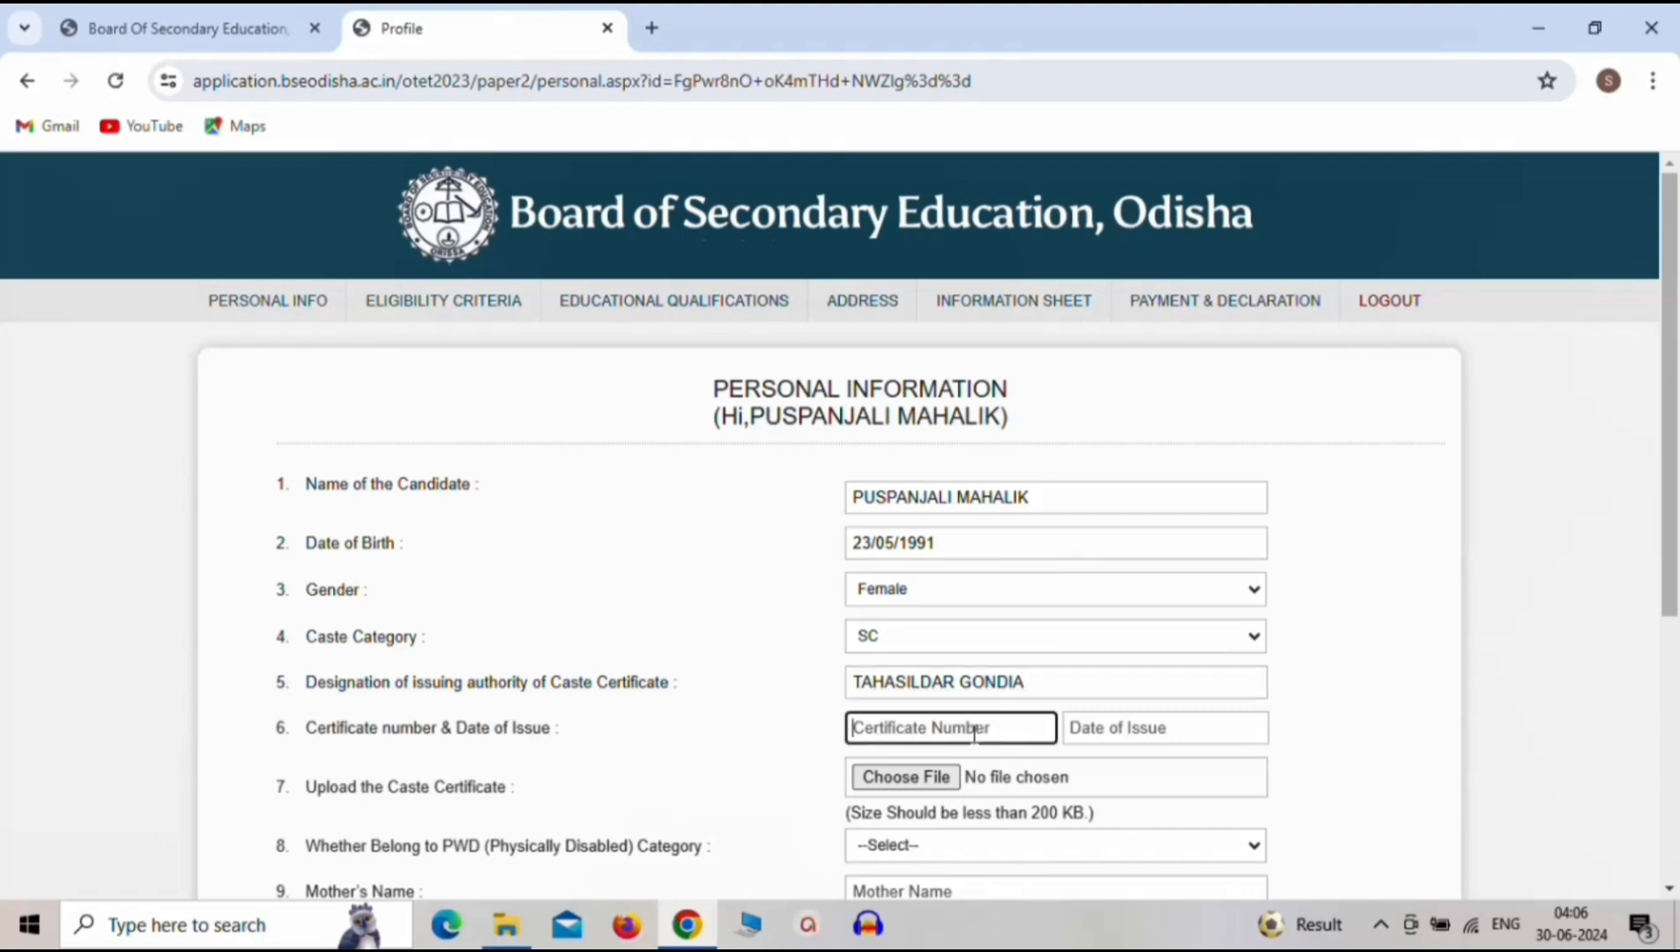
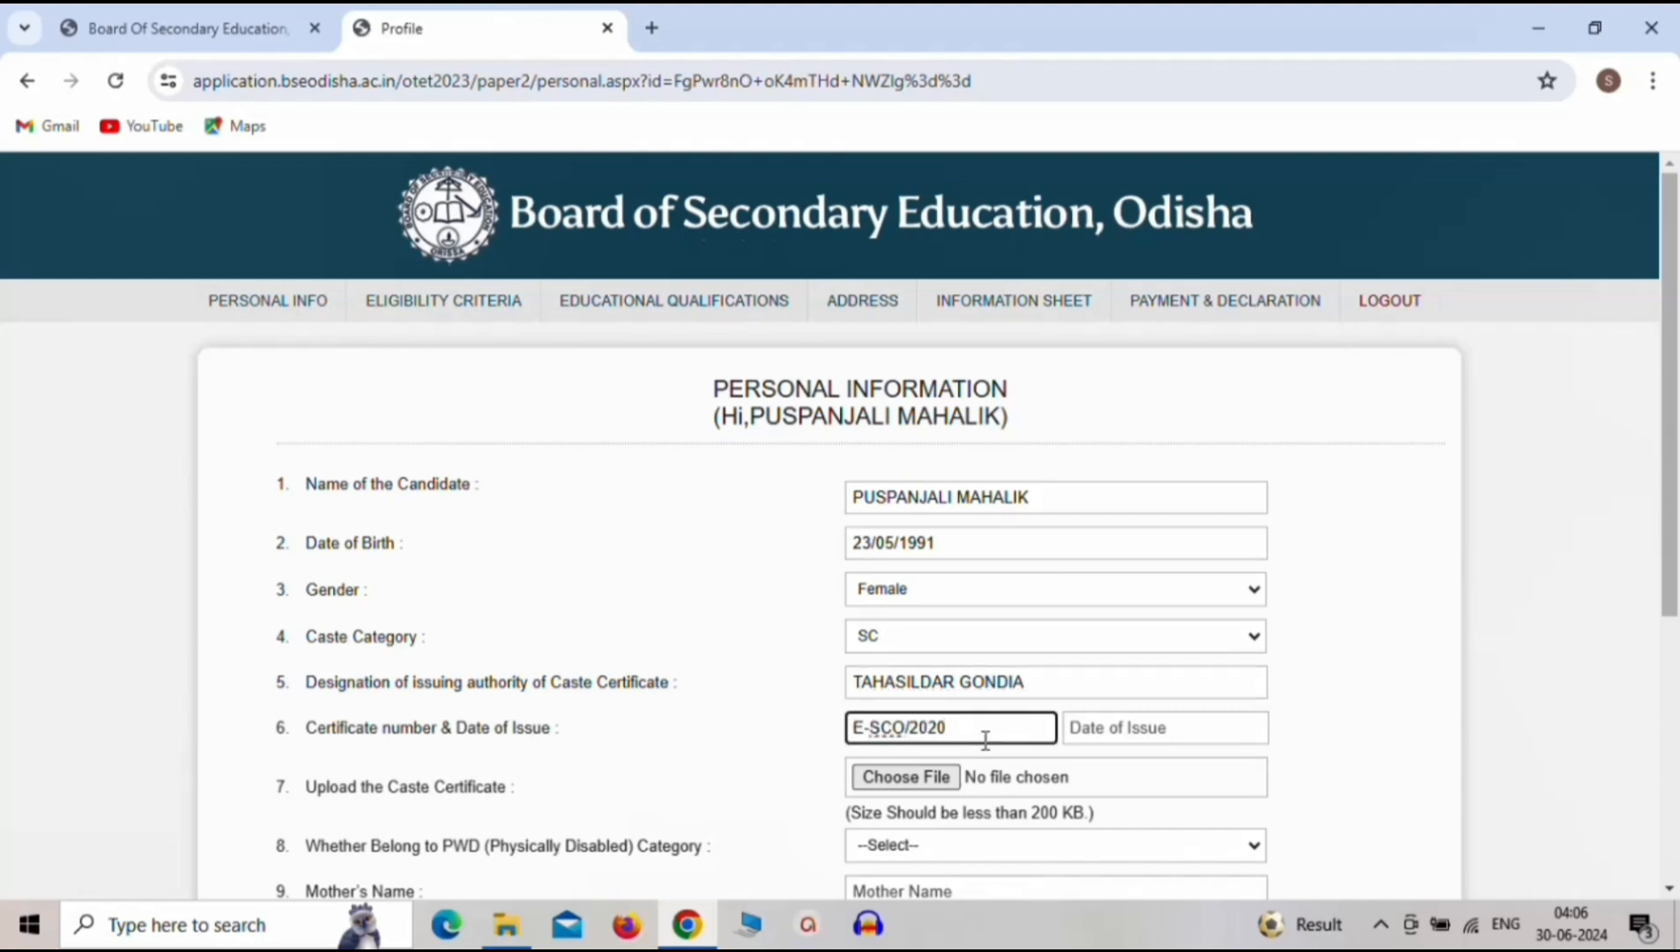
Set the certificate issue date to 01/11/2020 and attach the caste certificate PDF
{"action": "left_click", "coordinate": [1172, 728]}
{"action": "left_click", "coordinate": [1083, 777]}
{"action": "left_click", "coordinate": [1082, 777]}
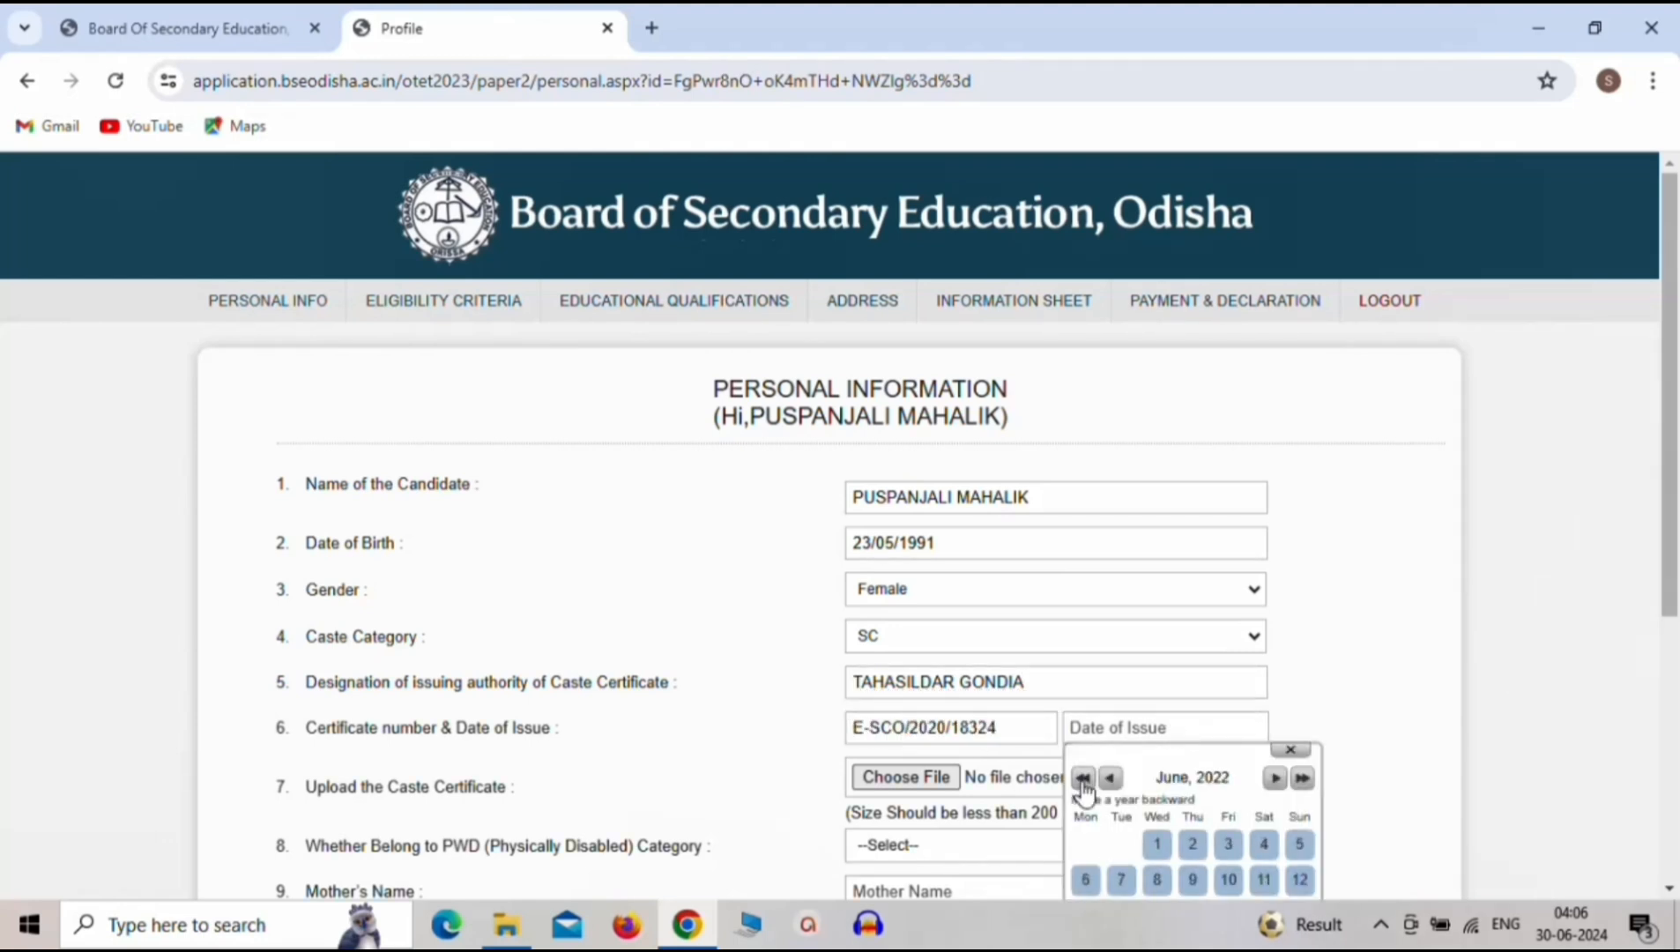
{"action": "left_click", "coordinate": [1082, 777]}
{"action": "left_click", "coordinate": [1082, 777]}
{"action": "left_click", "coordinate": [1301, 777]}
{"action": "left_click", "coordinate": [1302, 777]}
{"action": "left_click", "coordinate": [1302, 777]}
{"action": "left_click", "coordinate": [1302, 777]}
{"action": "left_click", "coordinate": [1302, 777]}
{"action": "scroll", "coordinate": [1252, 793], "scroll_direction": "down", "scroll_amount": 3}
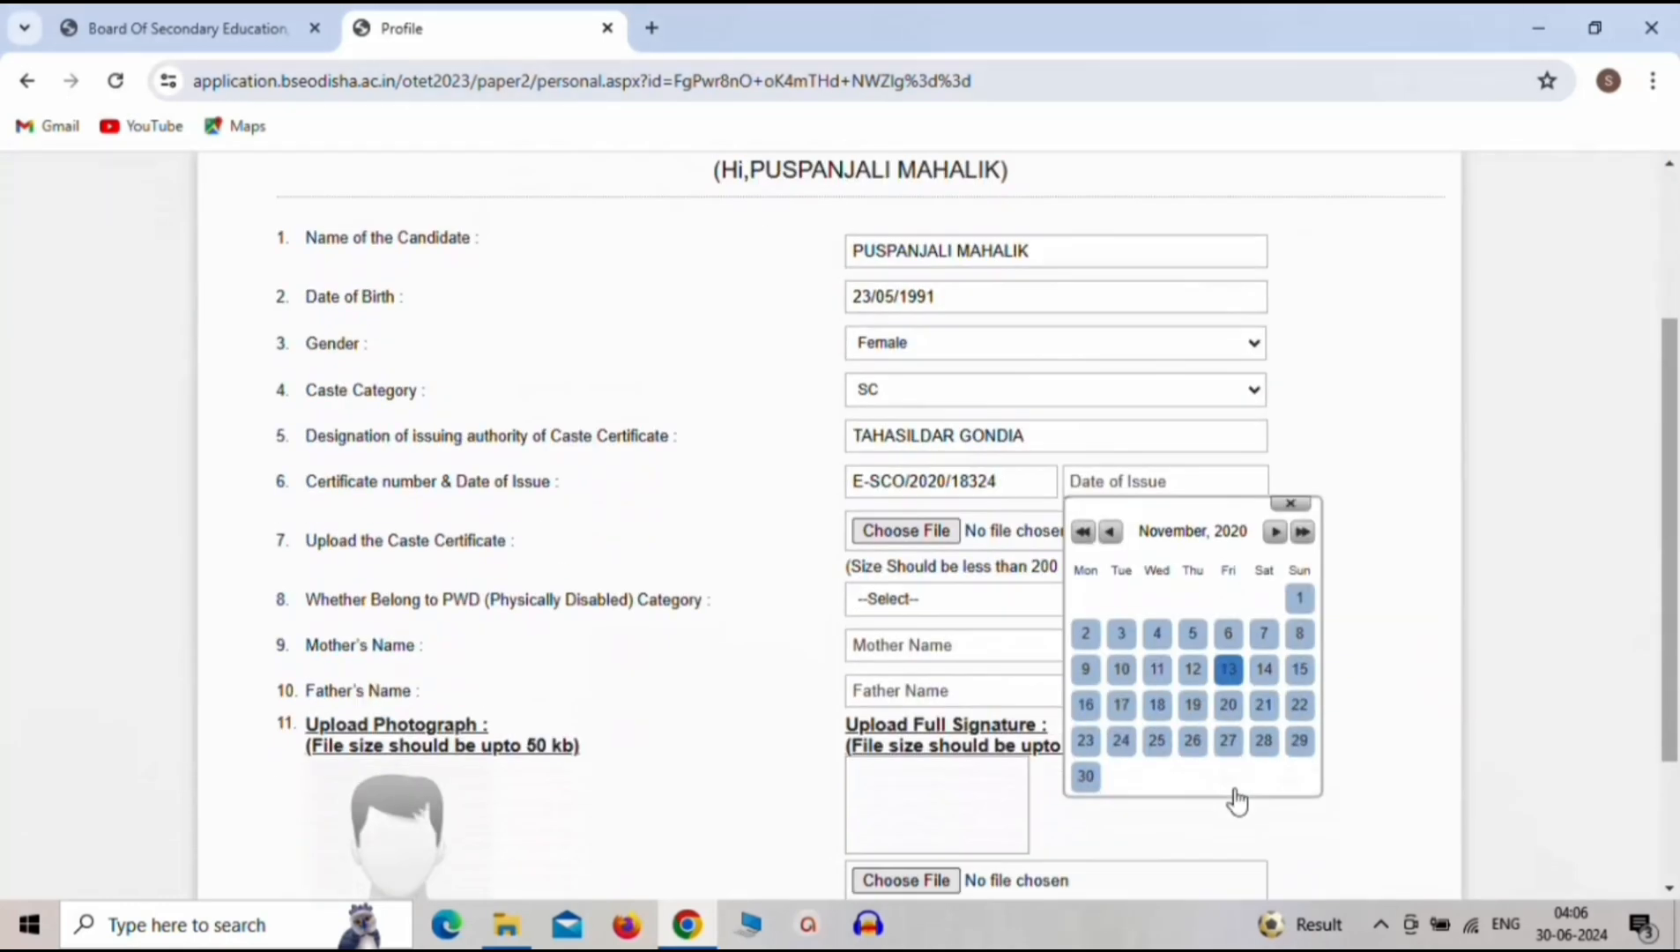
{"action": "left_click", "coordinate": [1296, 599]}
{"action": "left_click", "coordinate": [917, 530]}
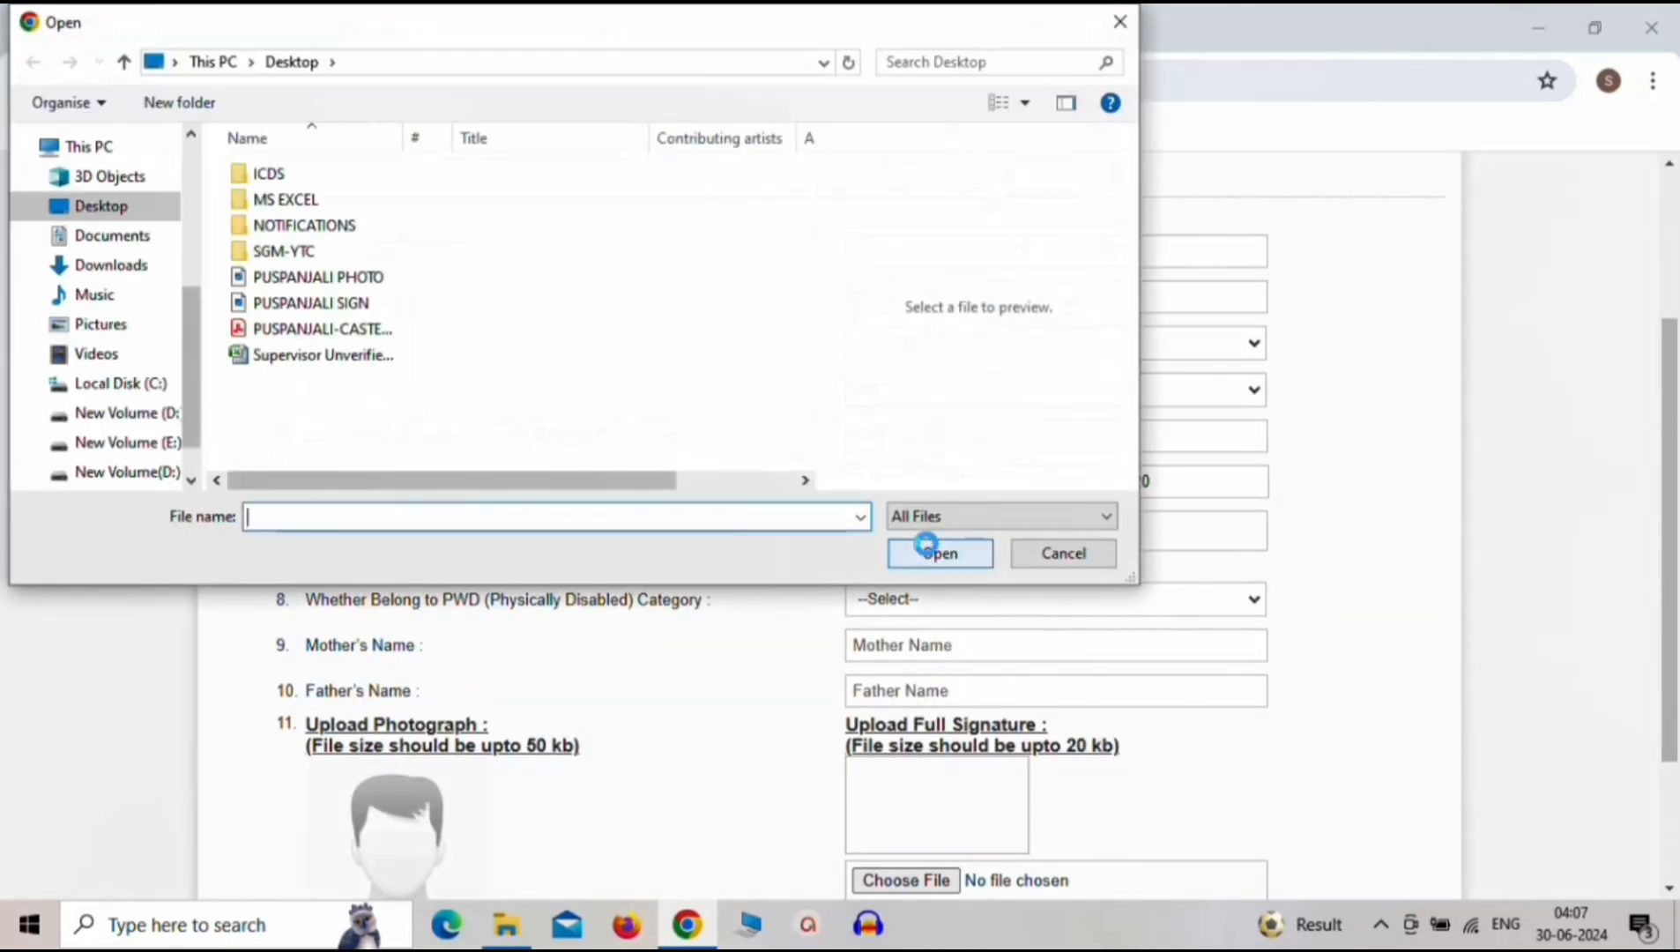
{"action": "double_click", "coordinate": [357, 327]}
Answer NO for PWD category and enter the mother's and father's names
{"action": "left_click", "coordinate": [918, 601]}
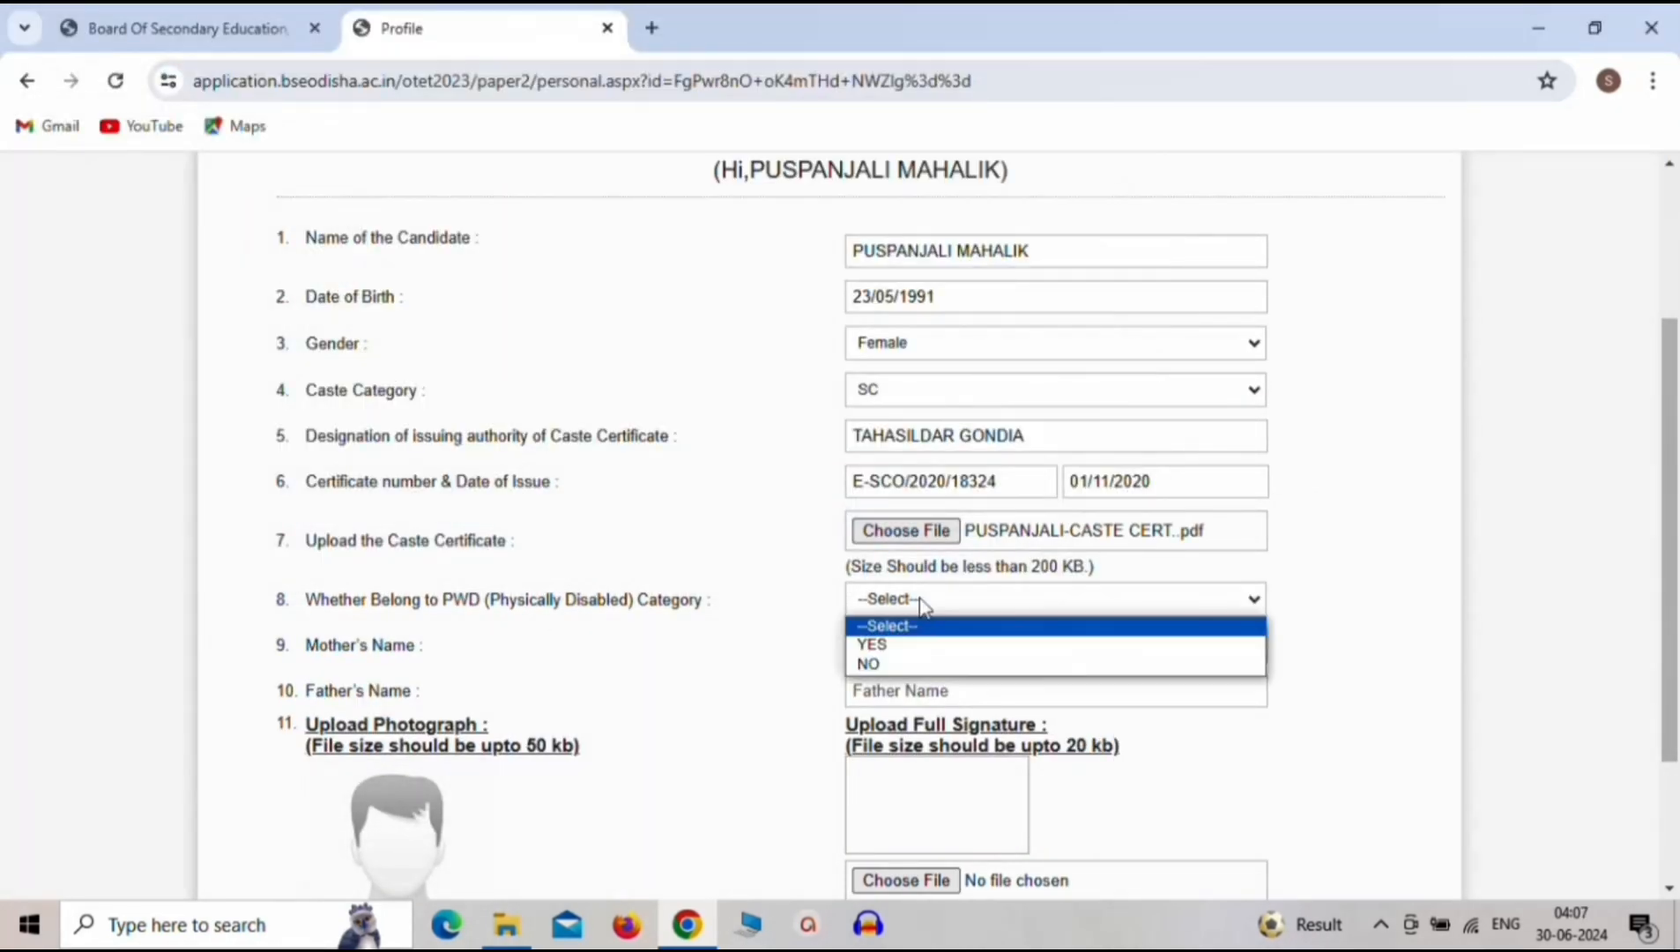
{"action": "left_click", "coordinate": [885, 663]}
{"action": "left_click", "coordinate": [959, 601]}
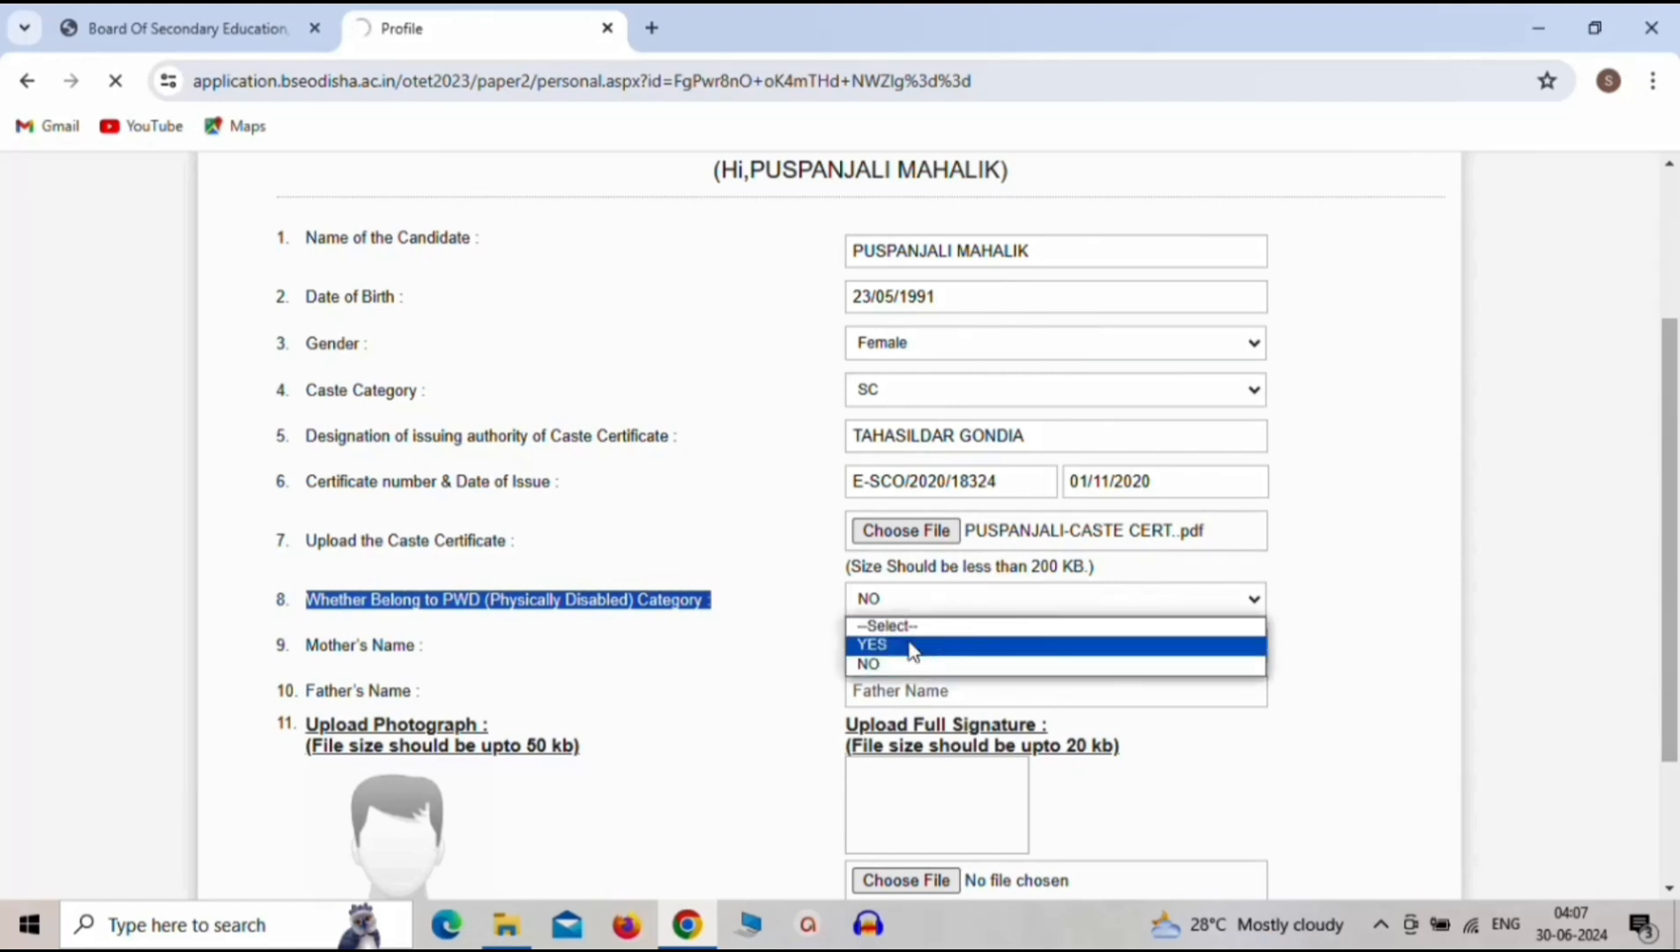
{"action": "scroll", "coordinate": [341, 465], "scroll_direction": "down", "scroll_amount": 5}
{"action": "left_click", "coordinate": [887, 456]}
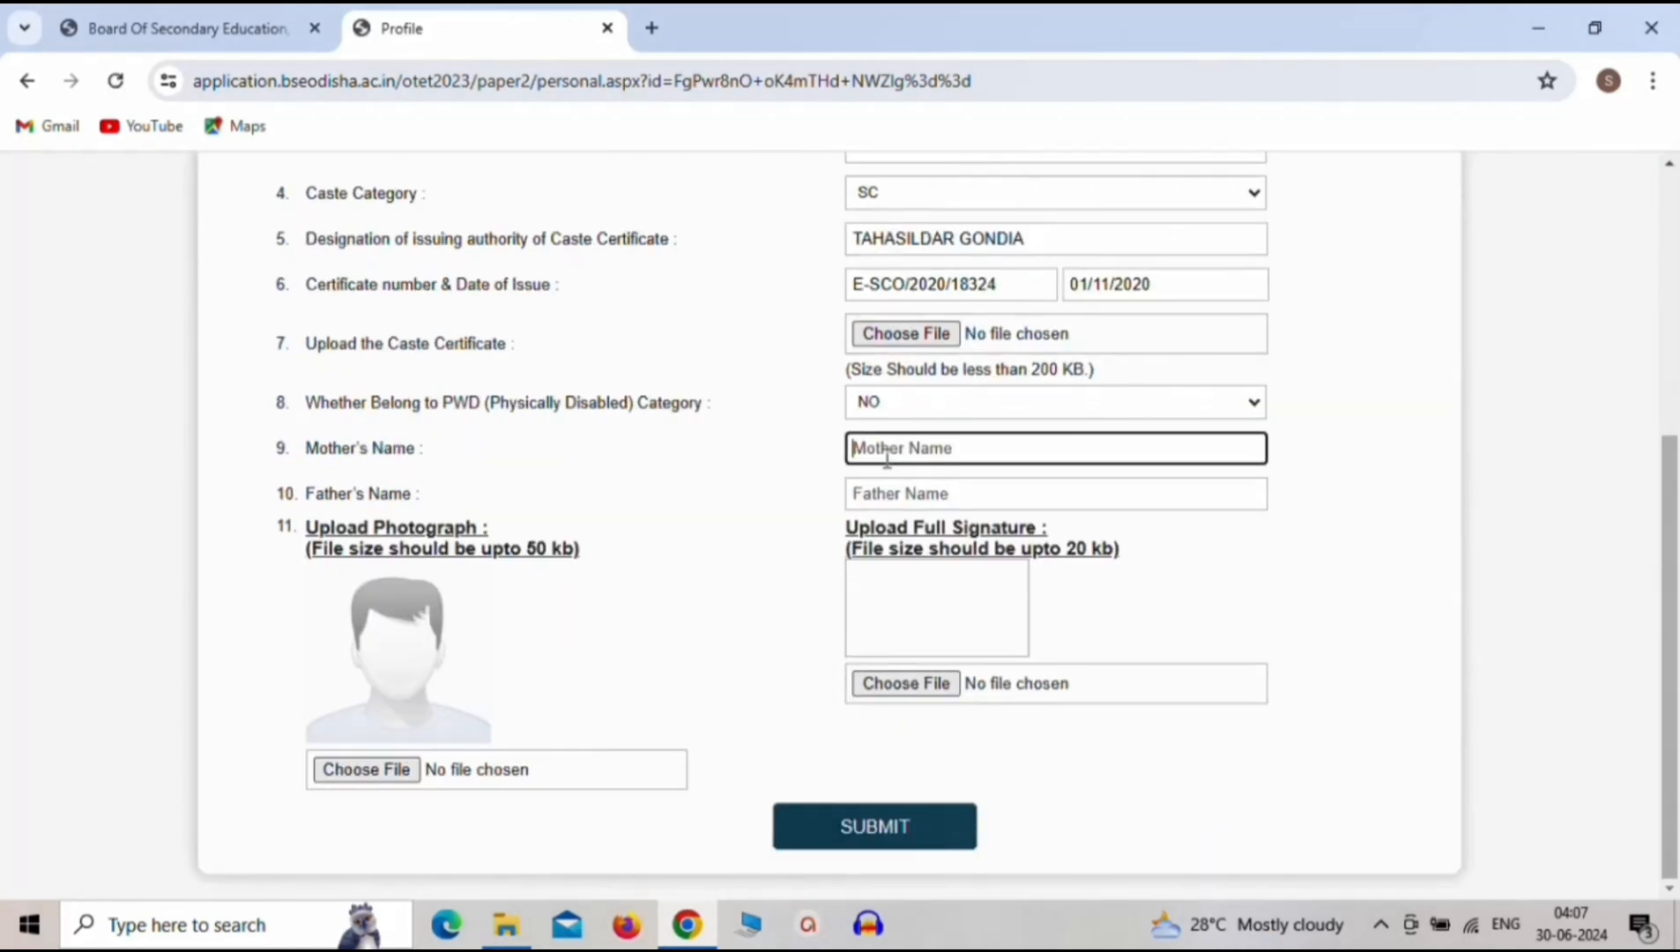
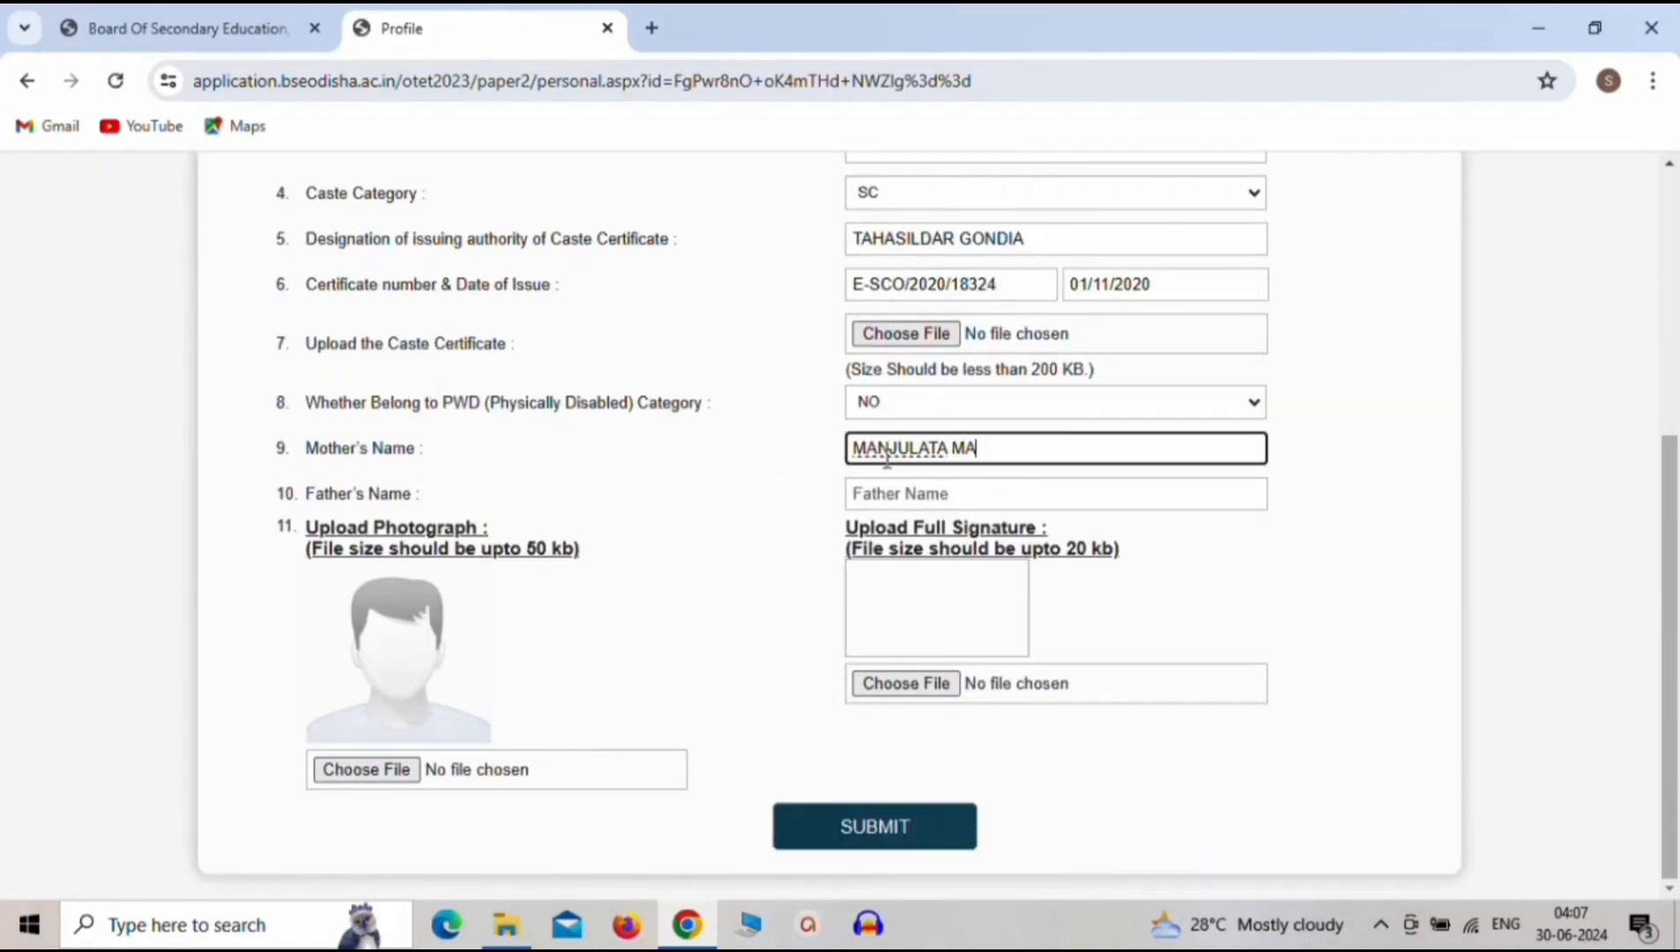
{"action": "left_click", "coordinate": [900, 495]}
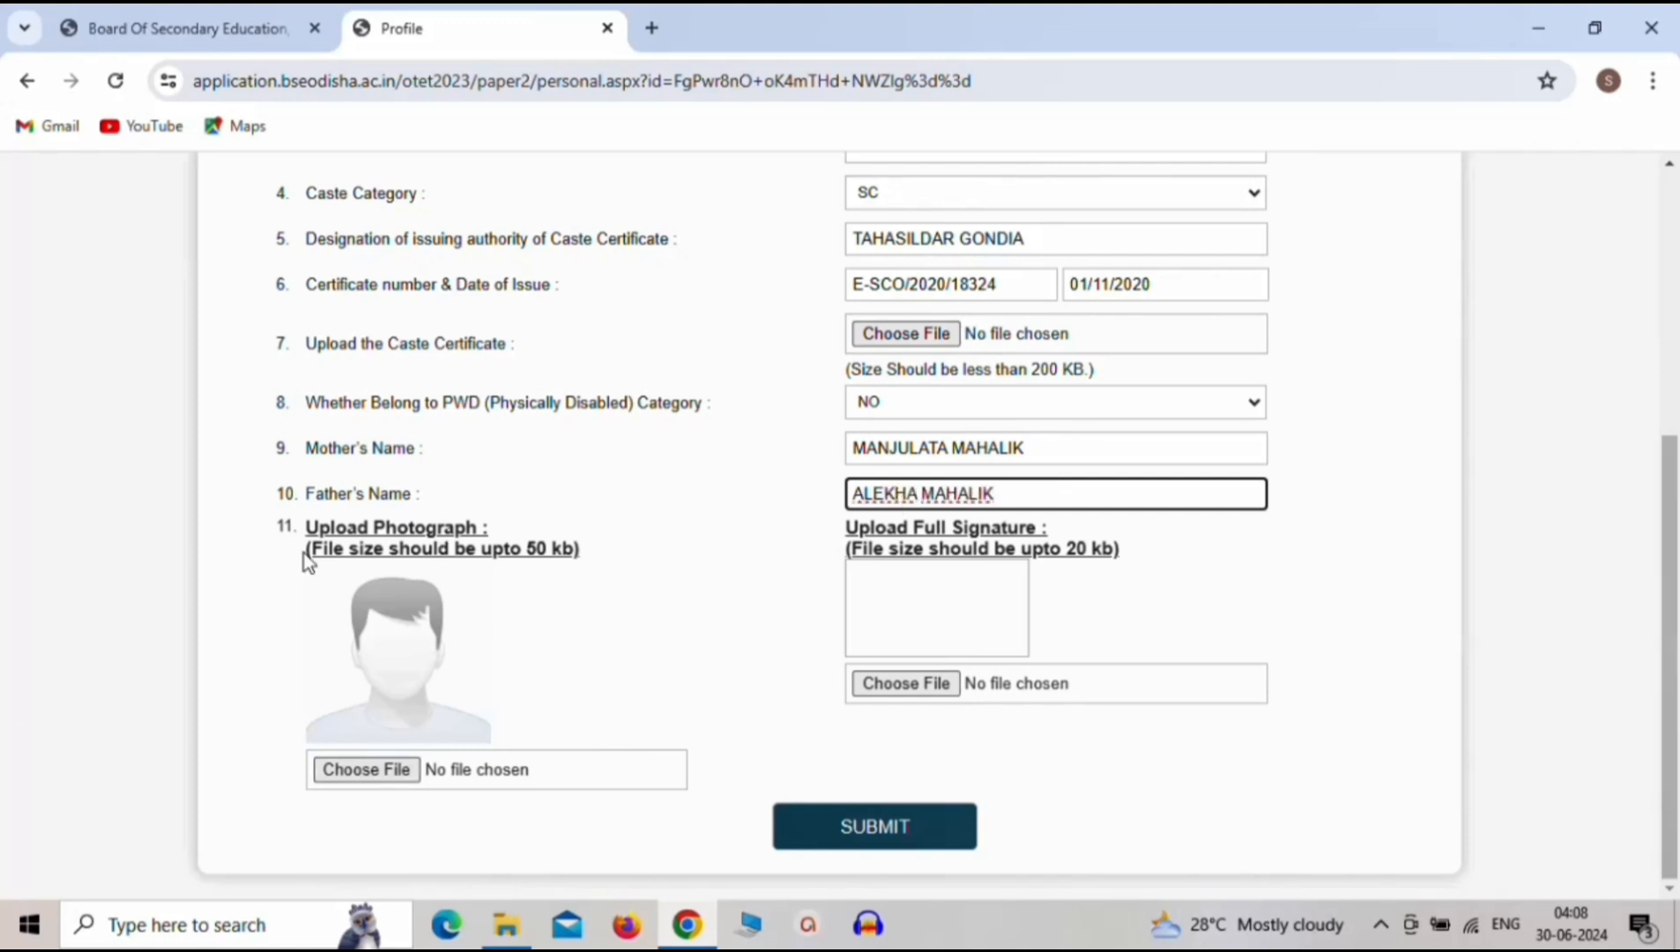
Upload the candidate's photograph and signature, then submit the personal information form
{"action": "left_click_drag", "start_coordinate": [304, 555], "coordinate": [581, 555]}
{"action": "left_click", "coordinate": [445, 774]}
{"action": "double_click", "coordinate": [317, 277]}
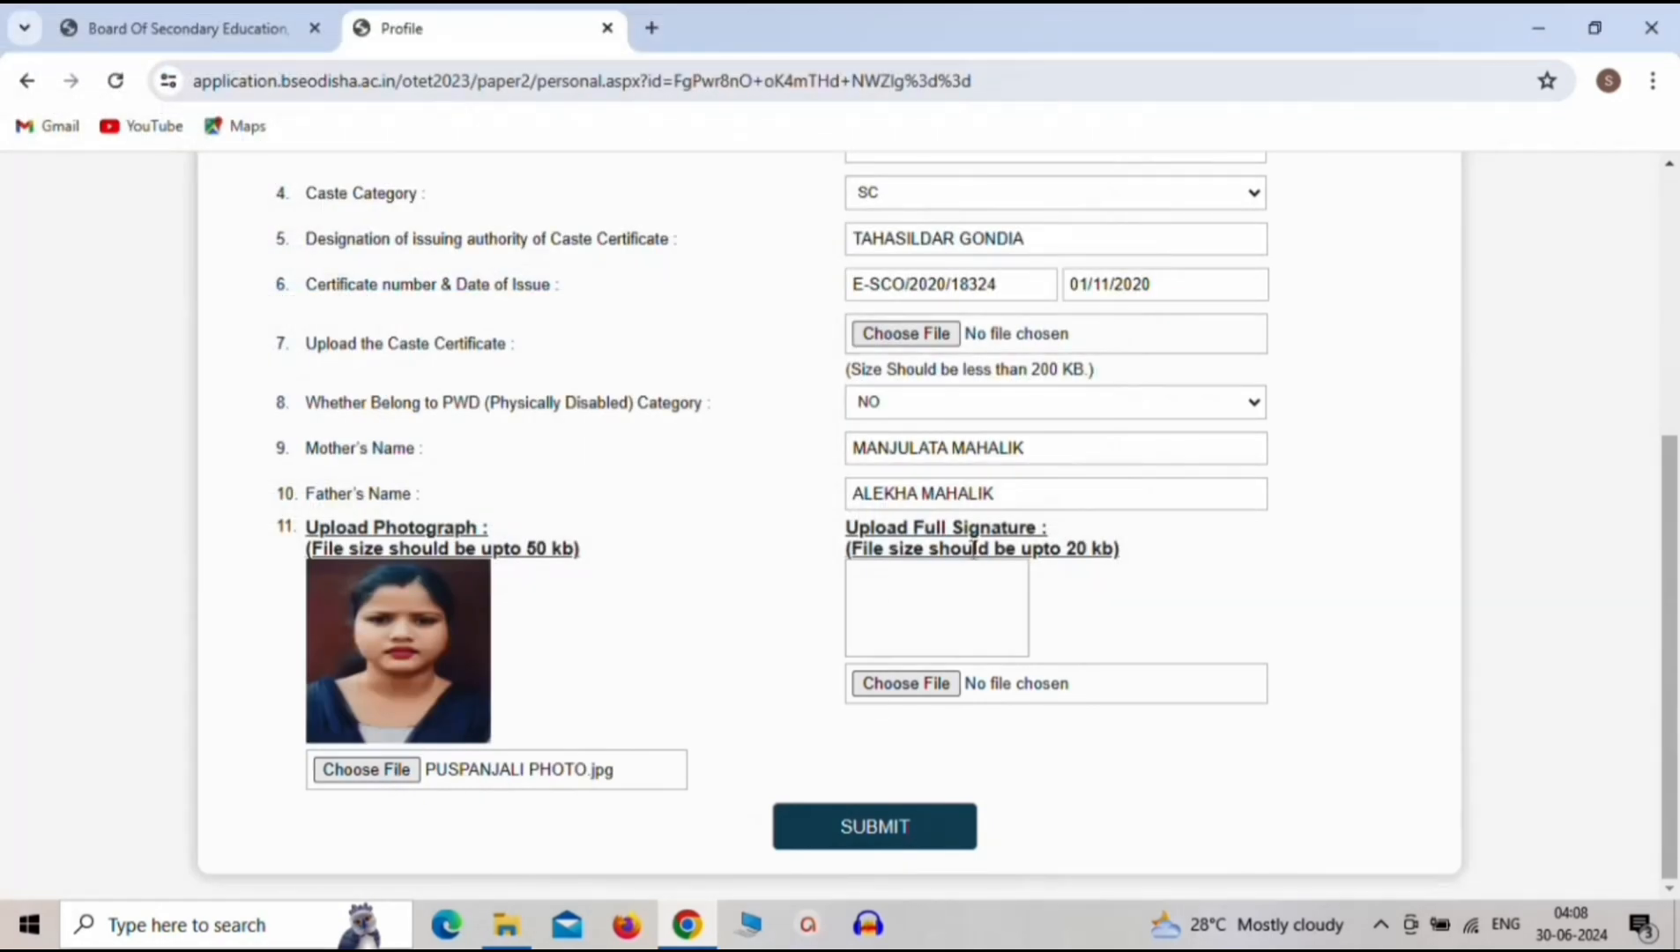
{"action": "left_click_drag", "start_coordinate": [846, 548], "coordinate": [1119, 548]}
{"action": "left_click", "coordinate": [905, 683]}
{"action": "double_click", "coordinate": [310, 302]}
{"action": "left_click", "coordinate": [1314, 588]}
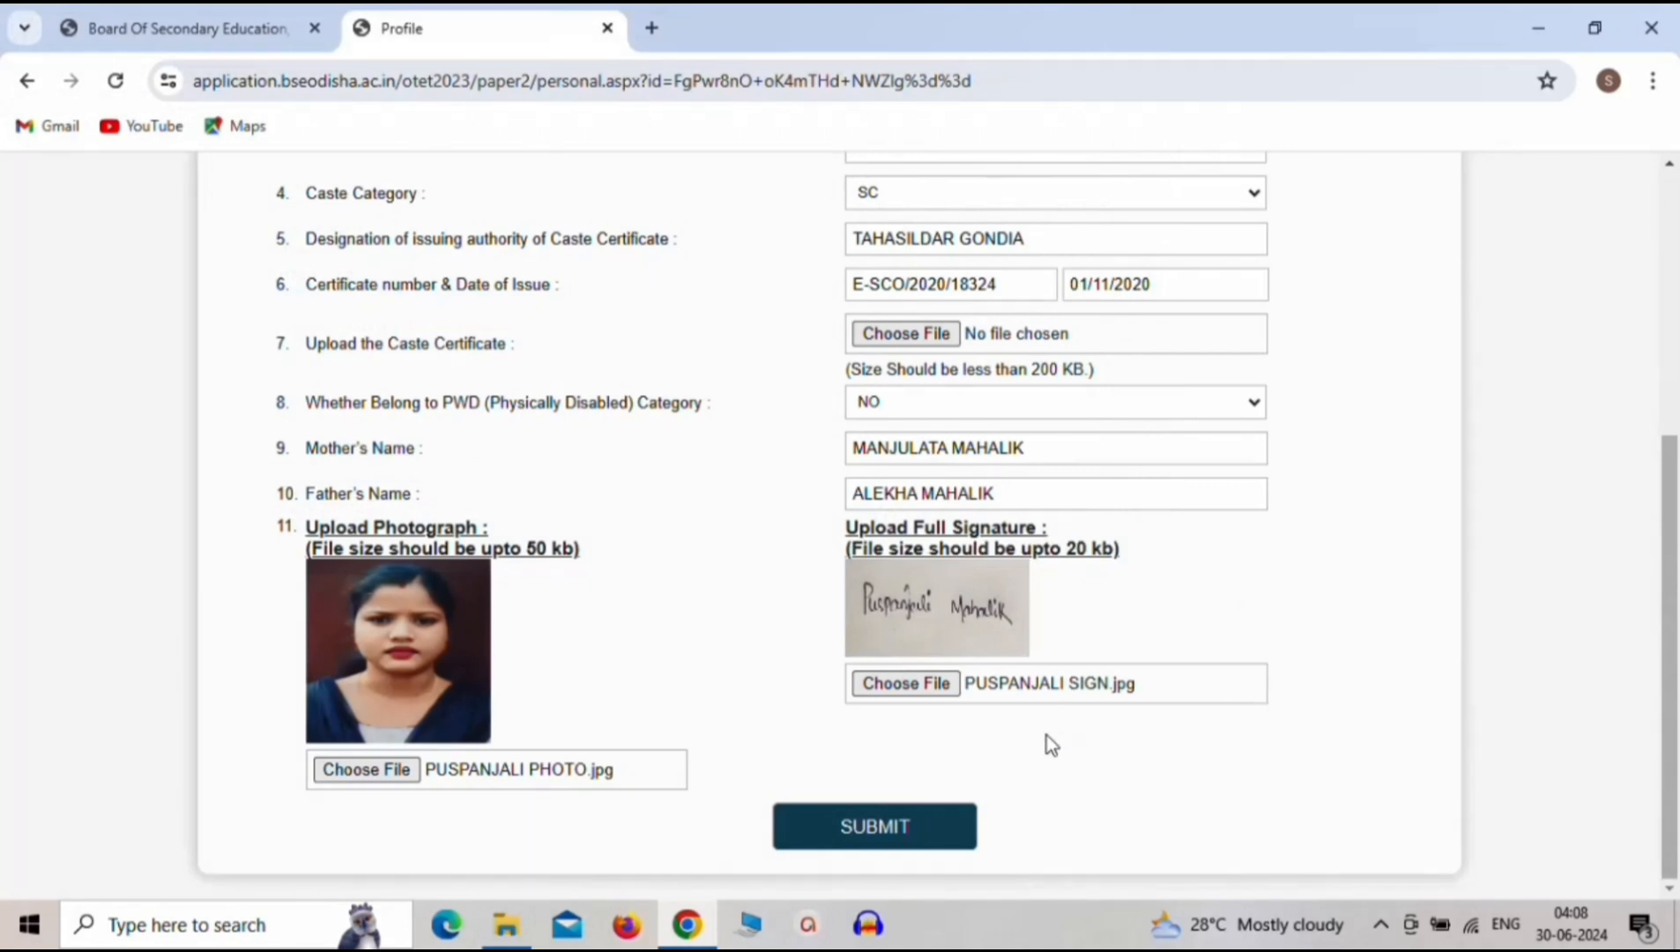
{"action": "scroll", "coordinate": [1383, 768], "scroll_direction": "up", "scroll_amount": 3}
{"action": "scroll", "coordinate": [1387, 776], "scroll_direction": "down", "scroll_amount": 3}
{"action": "left_click", "coordinate": [914, 842]}
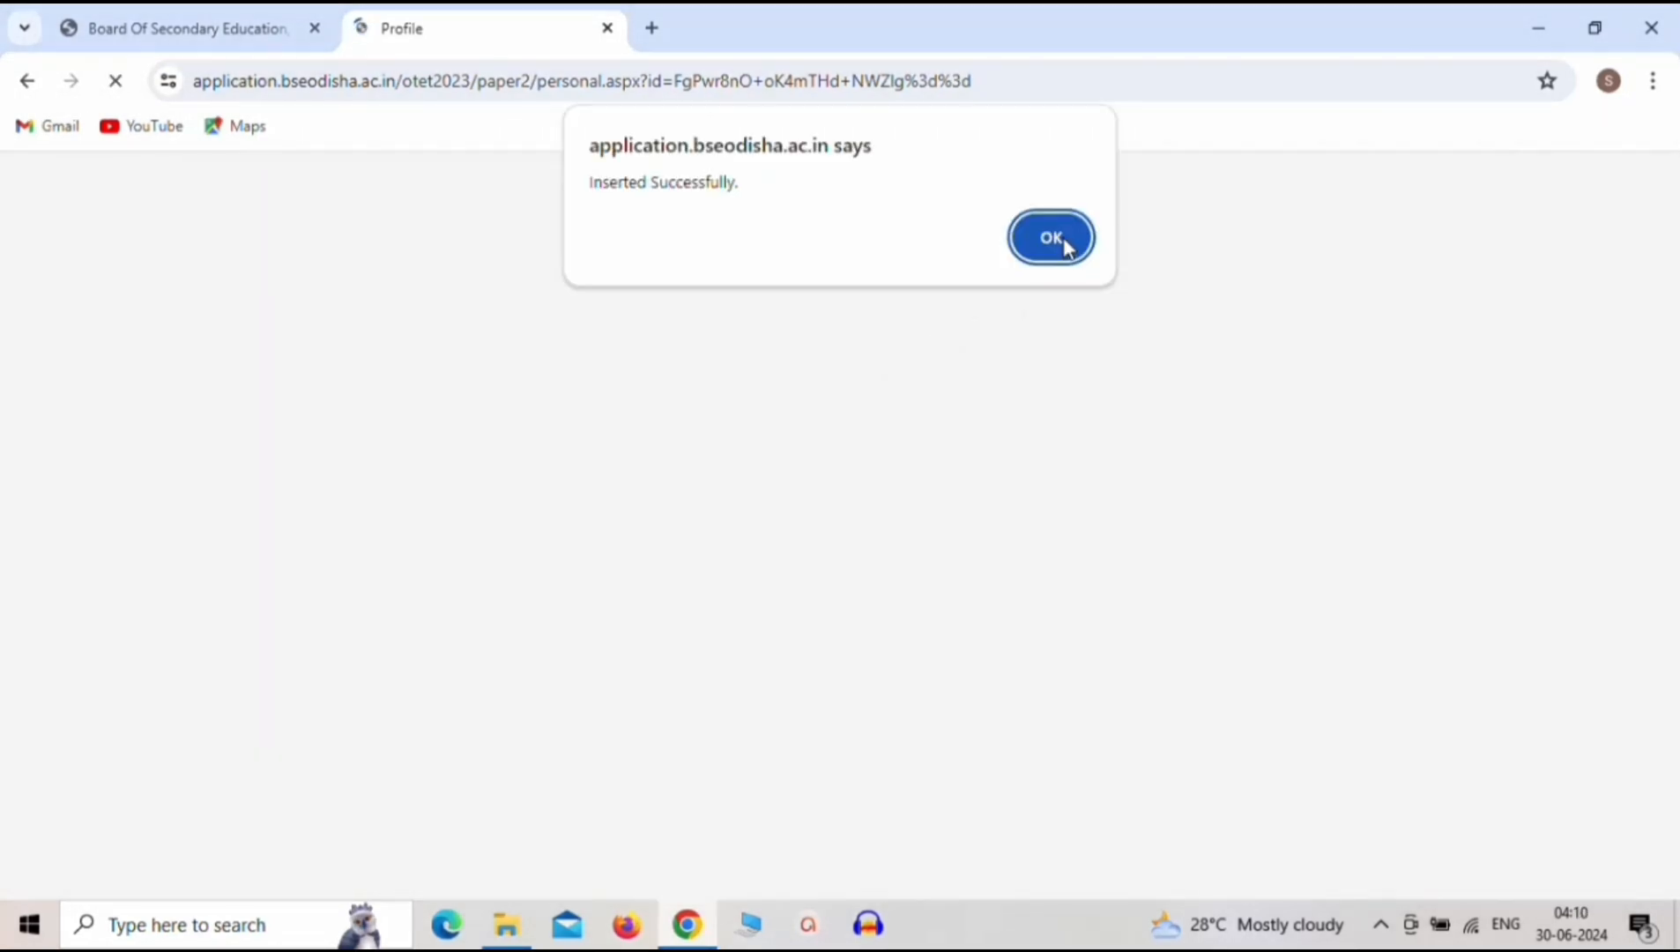
Set training status to Trained and qualification to Graduation and 2 year Diploma
{"action": "left_click", "coordinate": [1065, 244]}
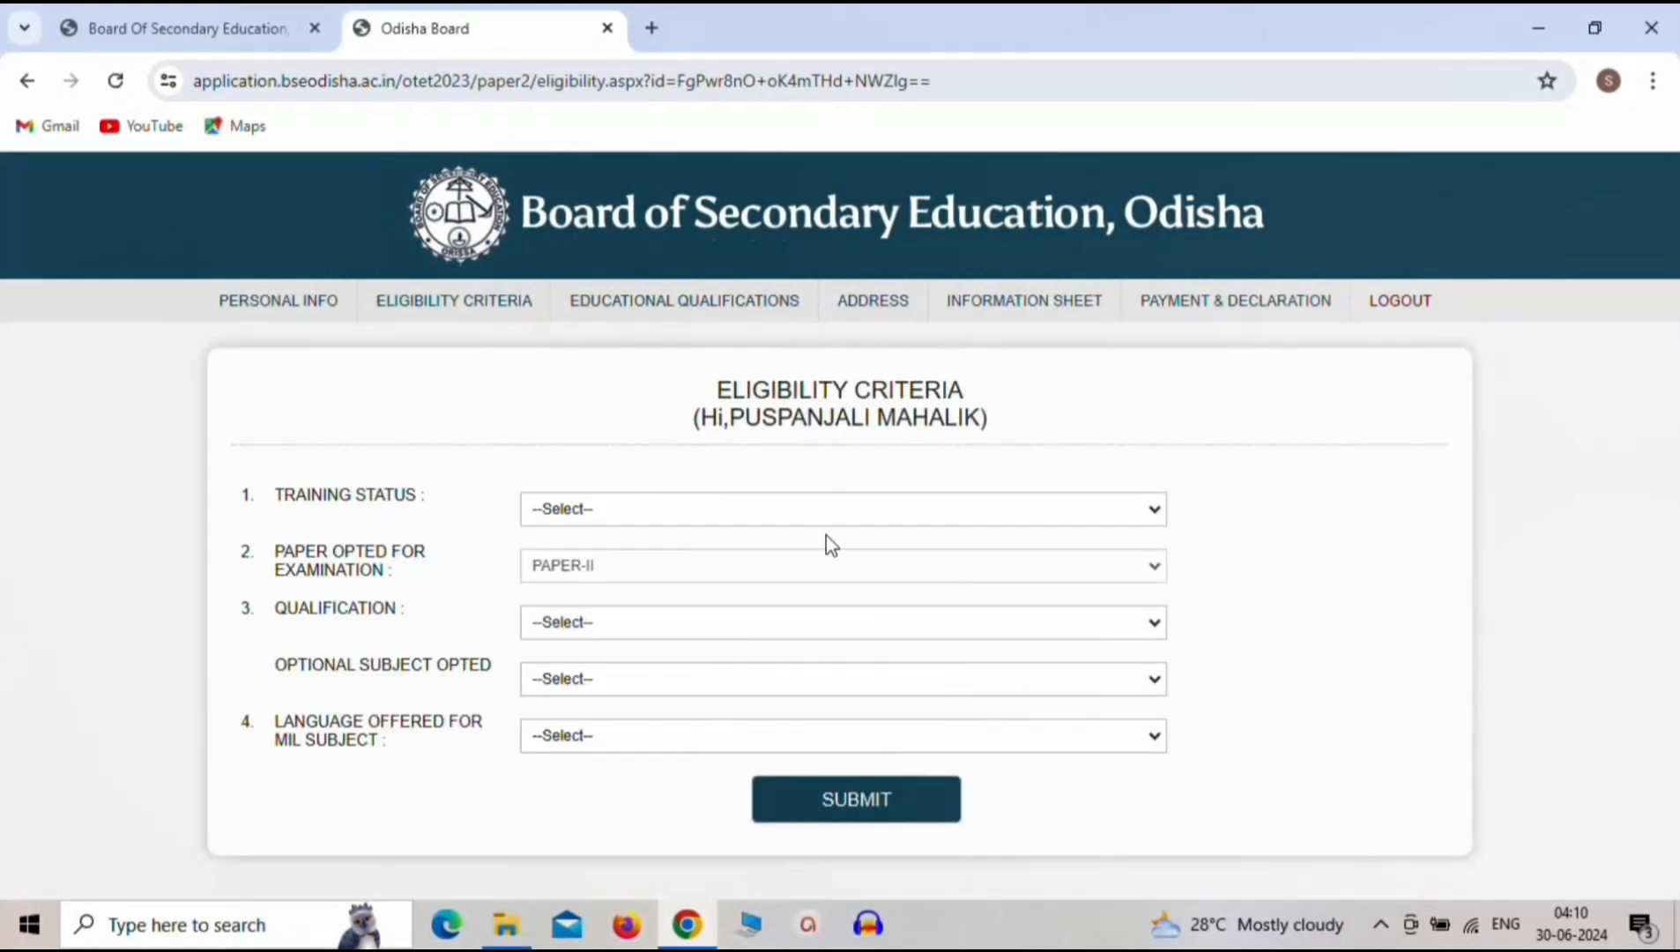
{"action": "left_click", "coordinate": [739, 507]}
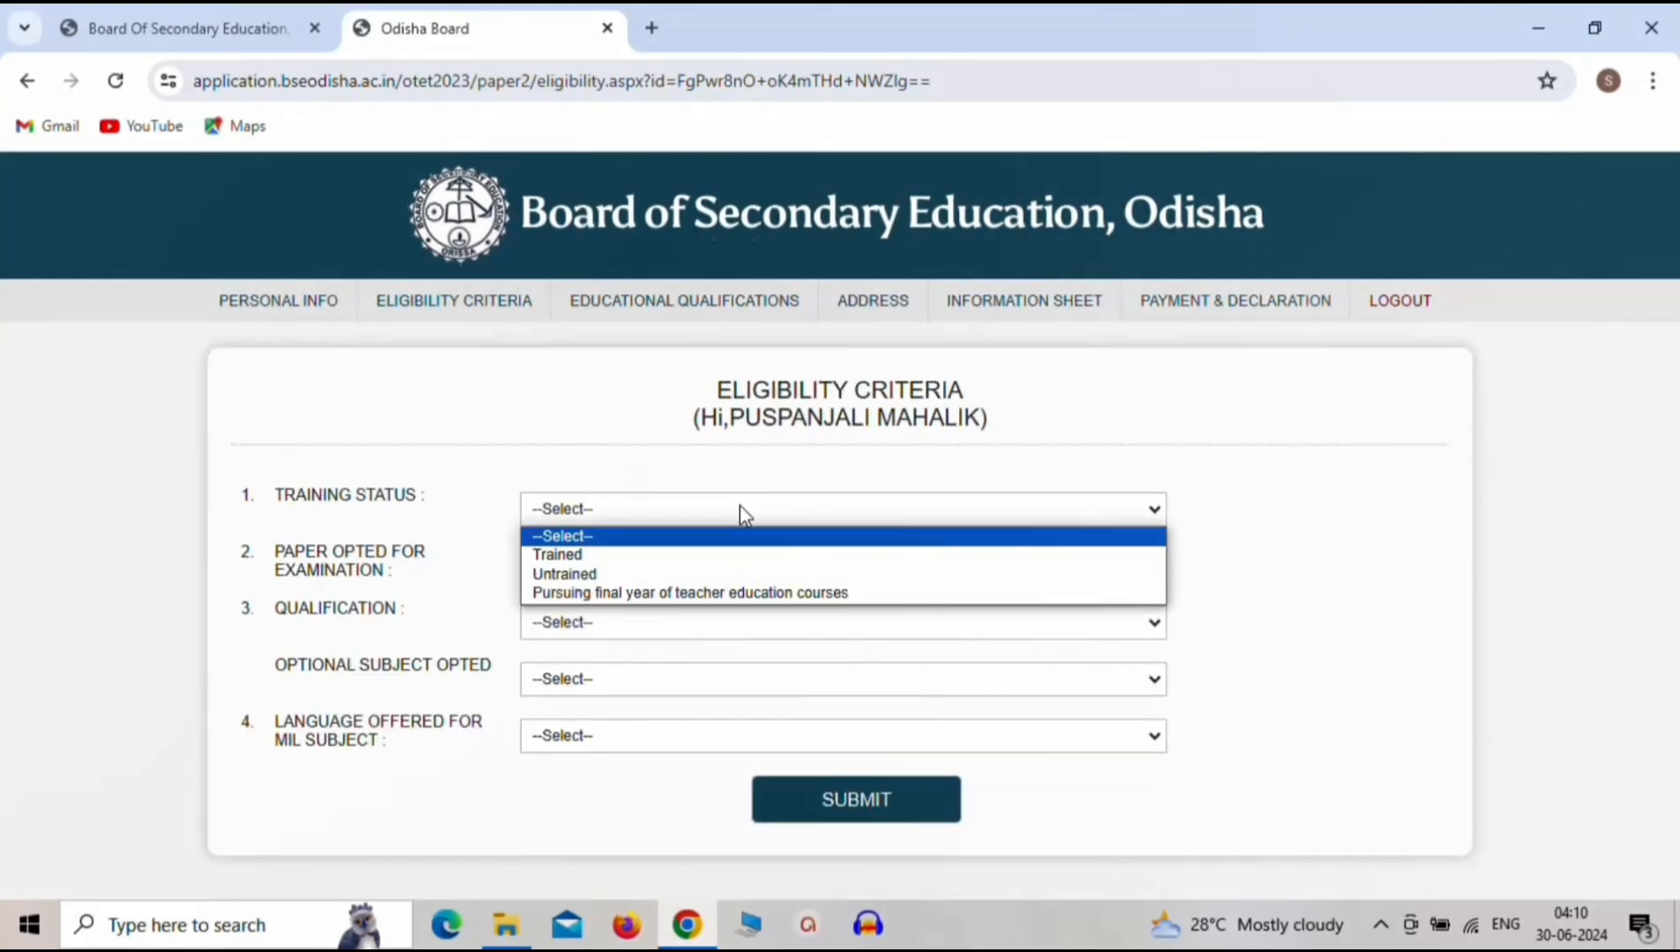
{"action": "left_click", "coordinate": [697, 555]}
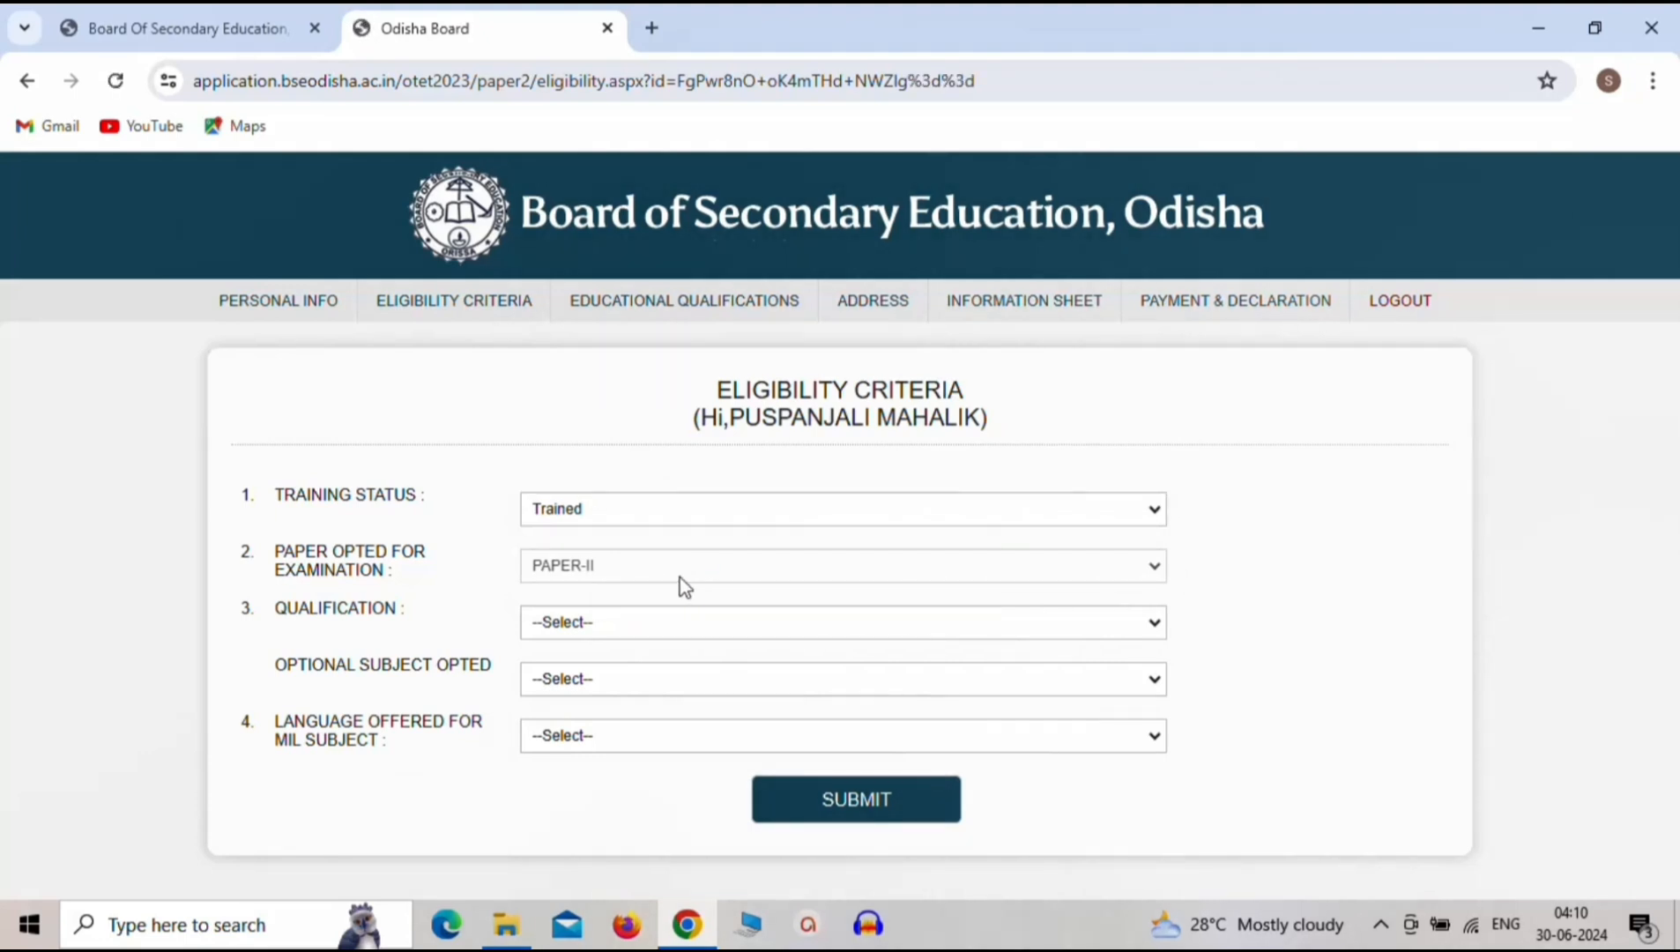
{"action": "left_click", "coordinate": [639, 624]}
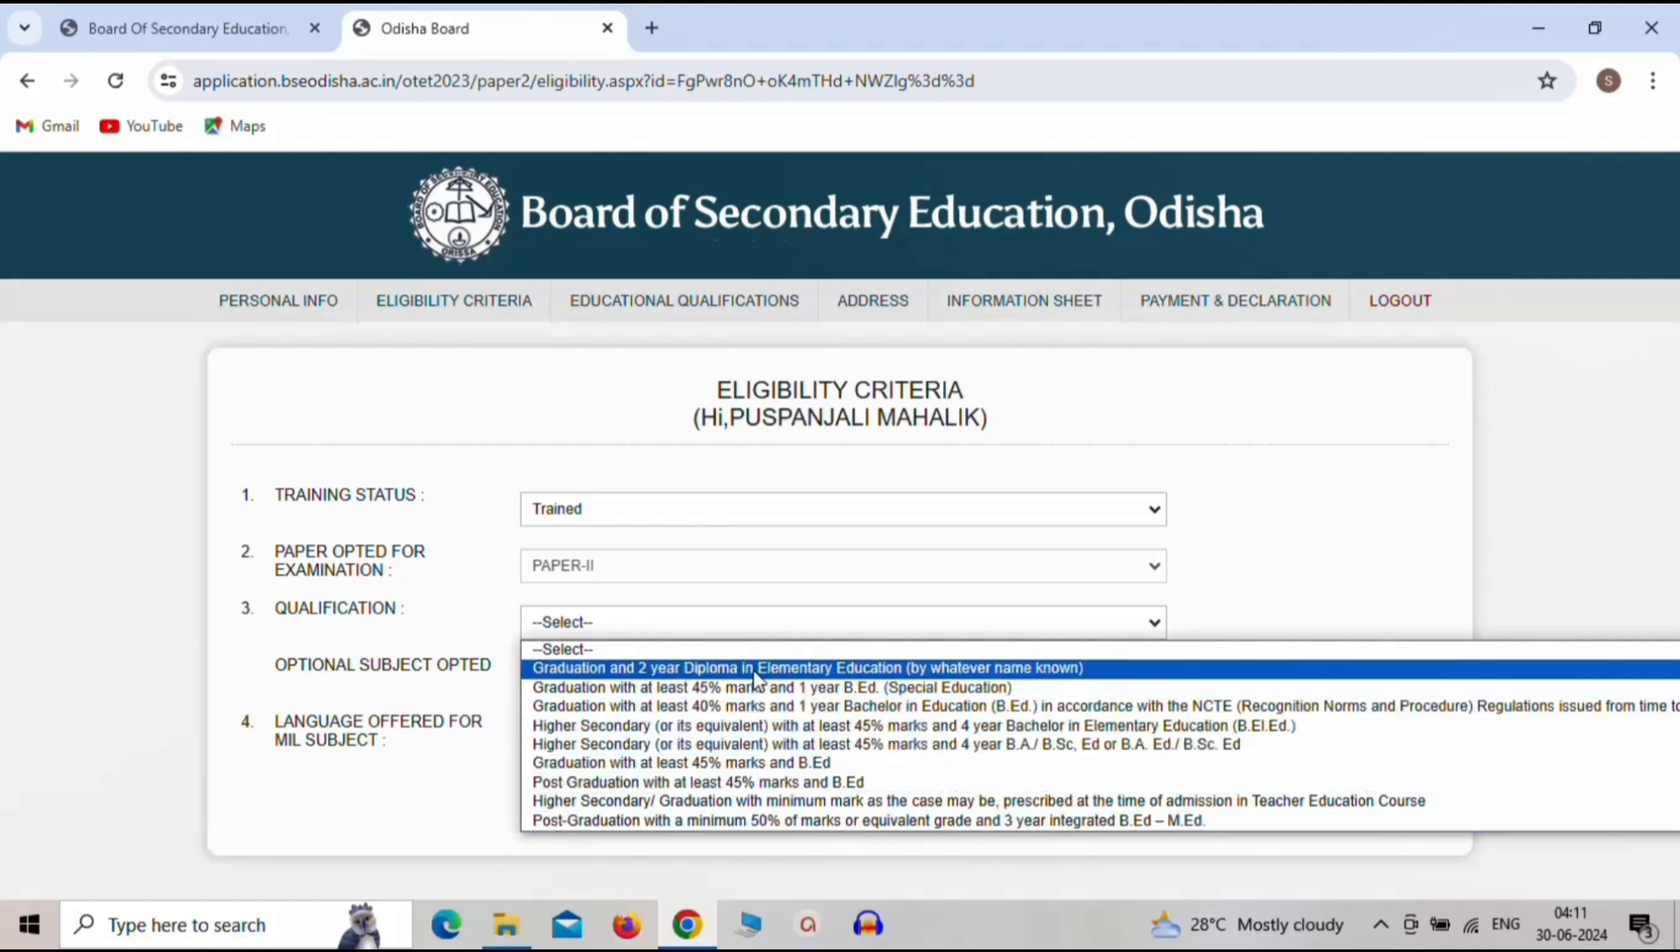
{"action": "left_click", "coordinate": [807, 668]}
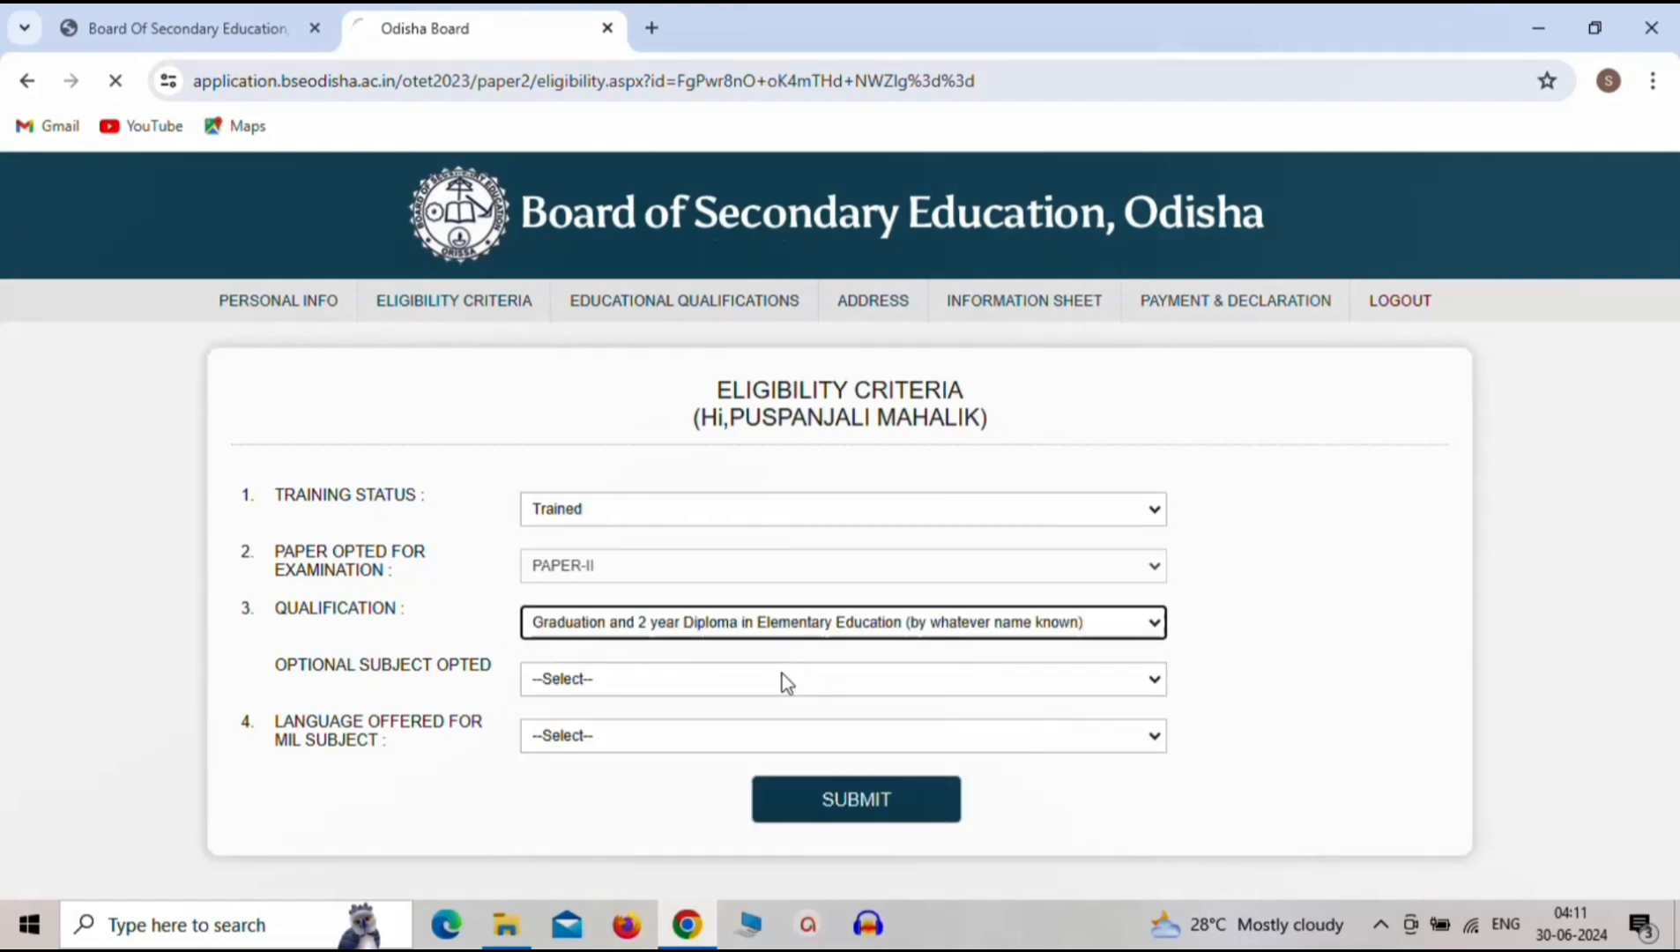
Choose SOCIAL SCIENCE and ODIA, submit the eligibility criteria, and confirm
{"action": "left_click", "coordinate": [691, 685]}
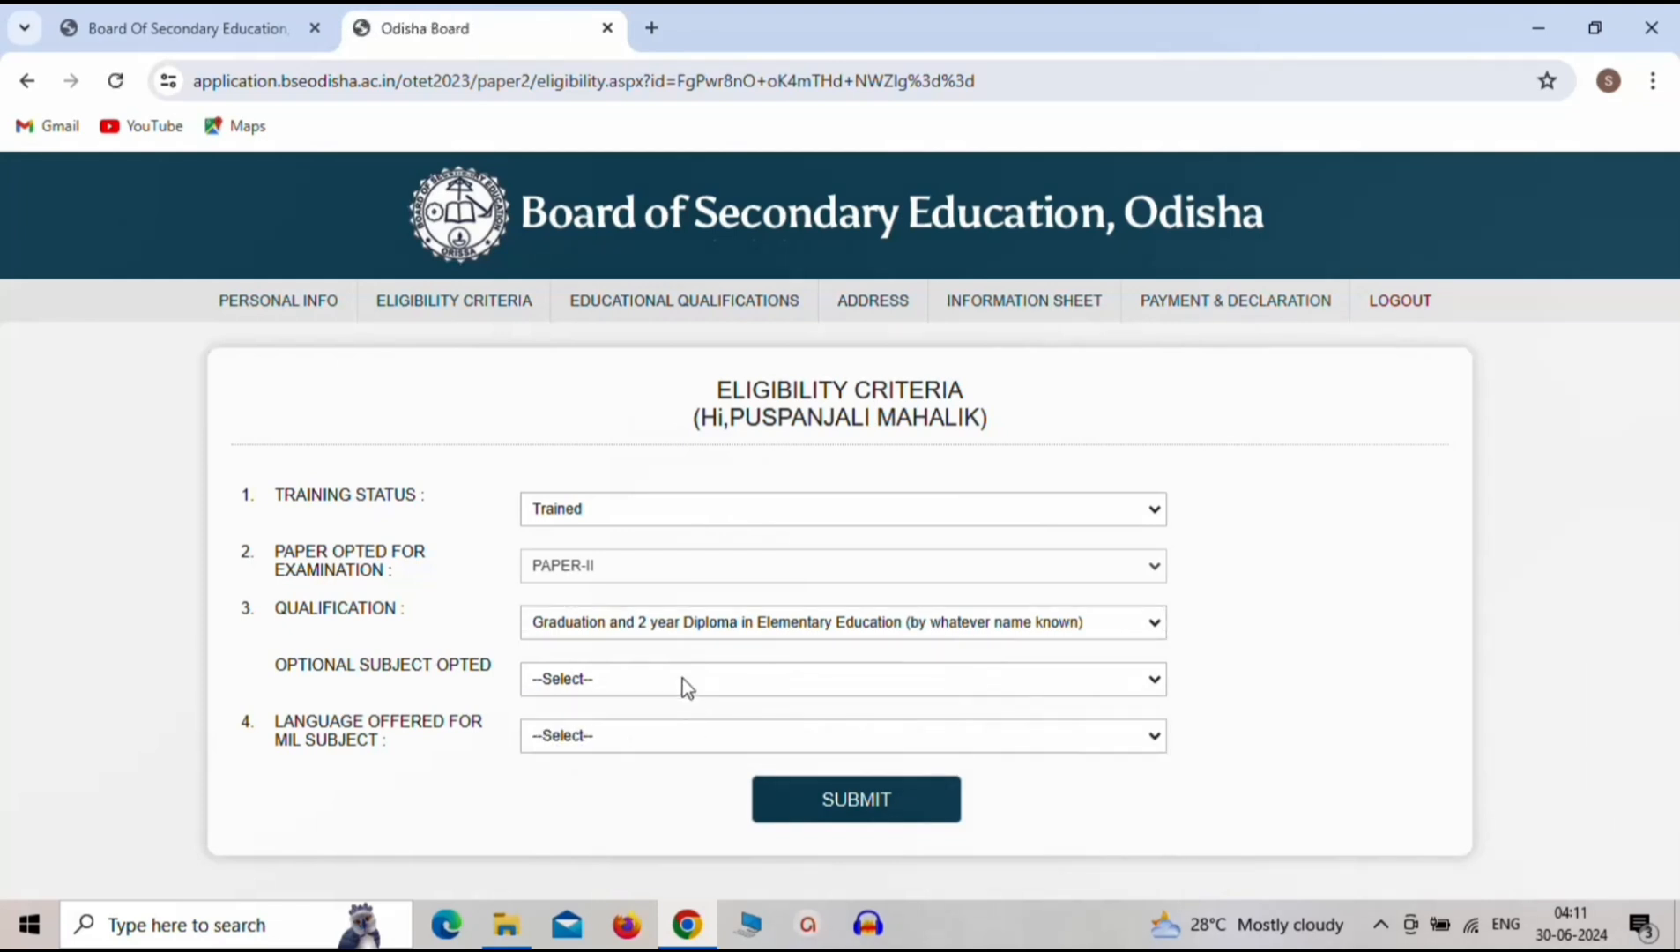
{"action": "left_click", "coordinate": [684, 683]}
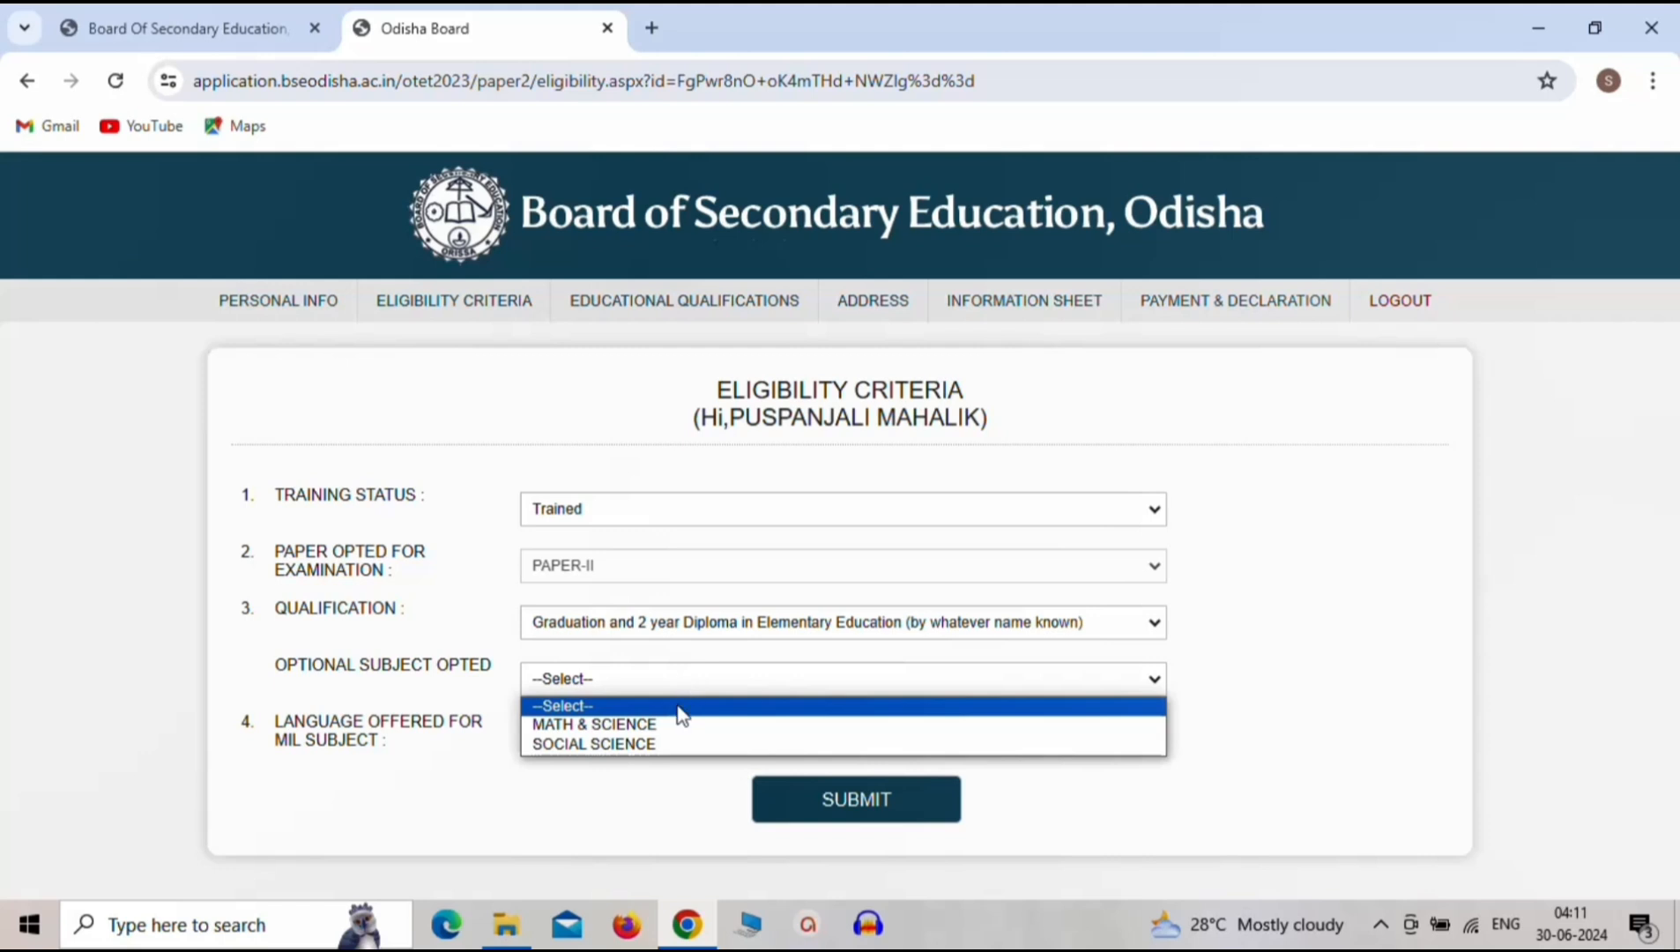
{"action": "left_click", "coordinate": [674, 745]}
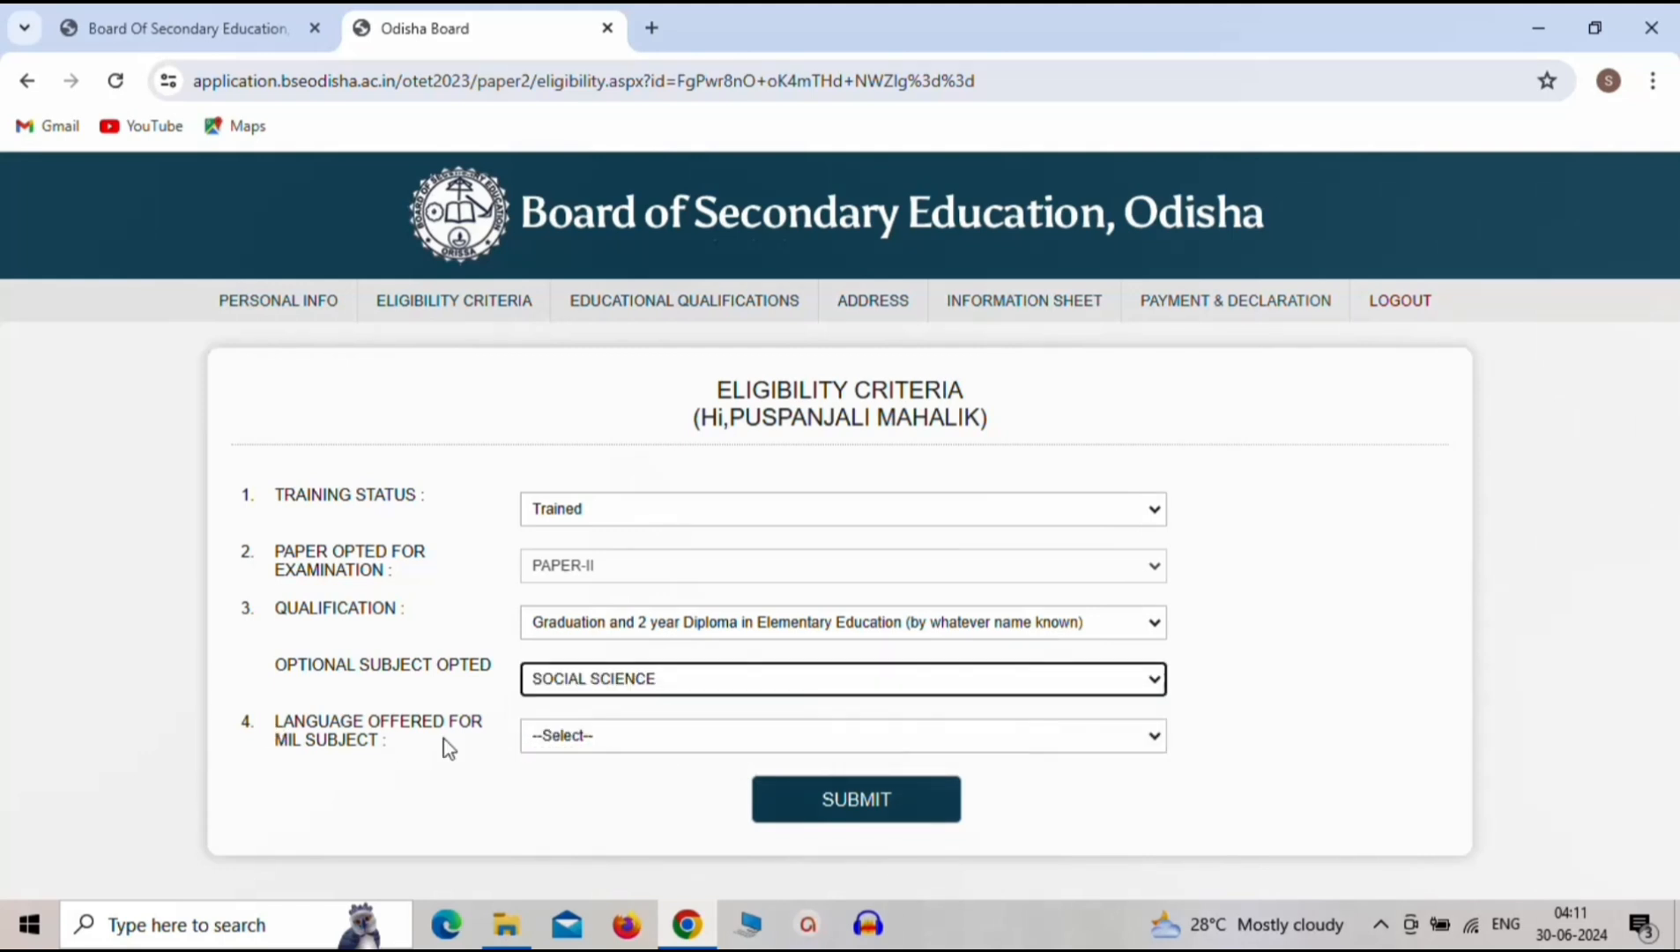
{"action": "left_click", "coordinate": [631, 743]}
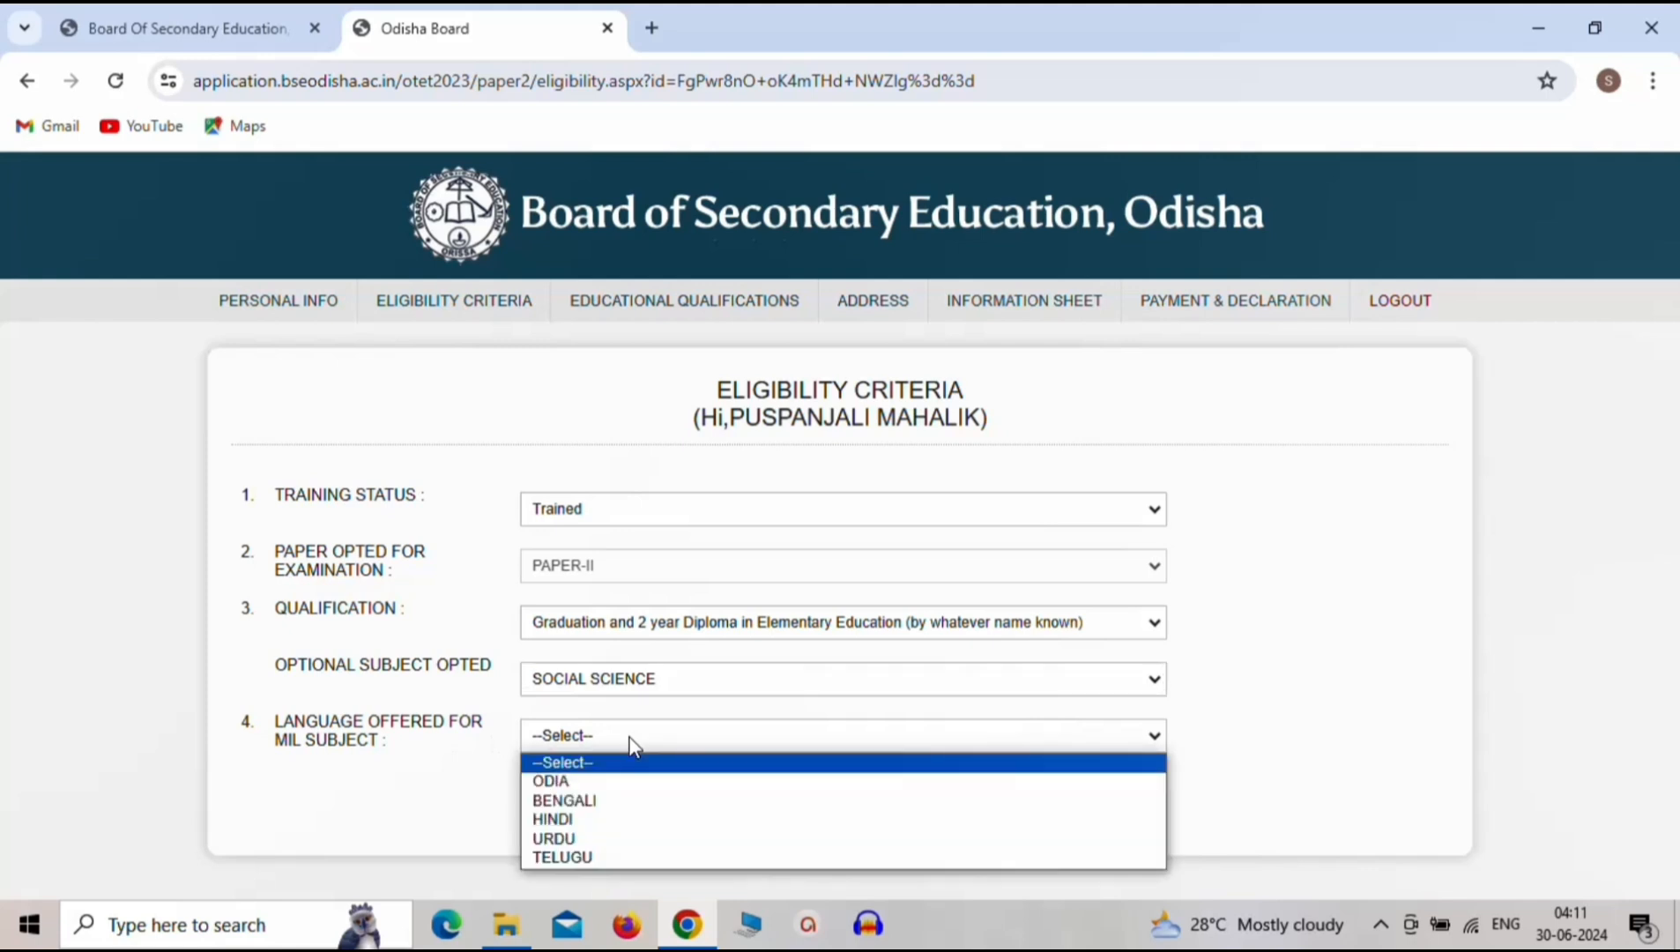
{"action": "left_click", "coordinate": [615, 781]}
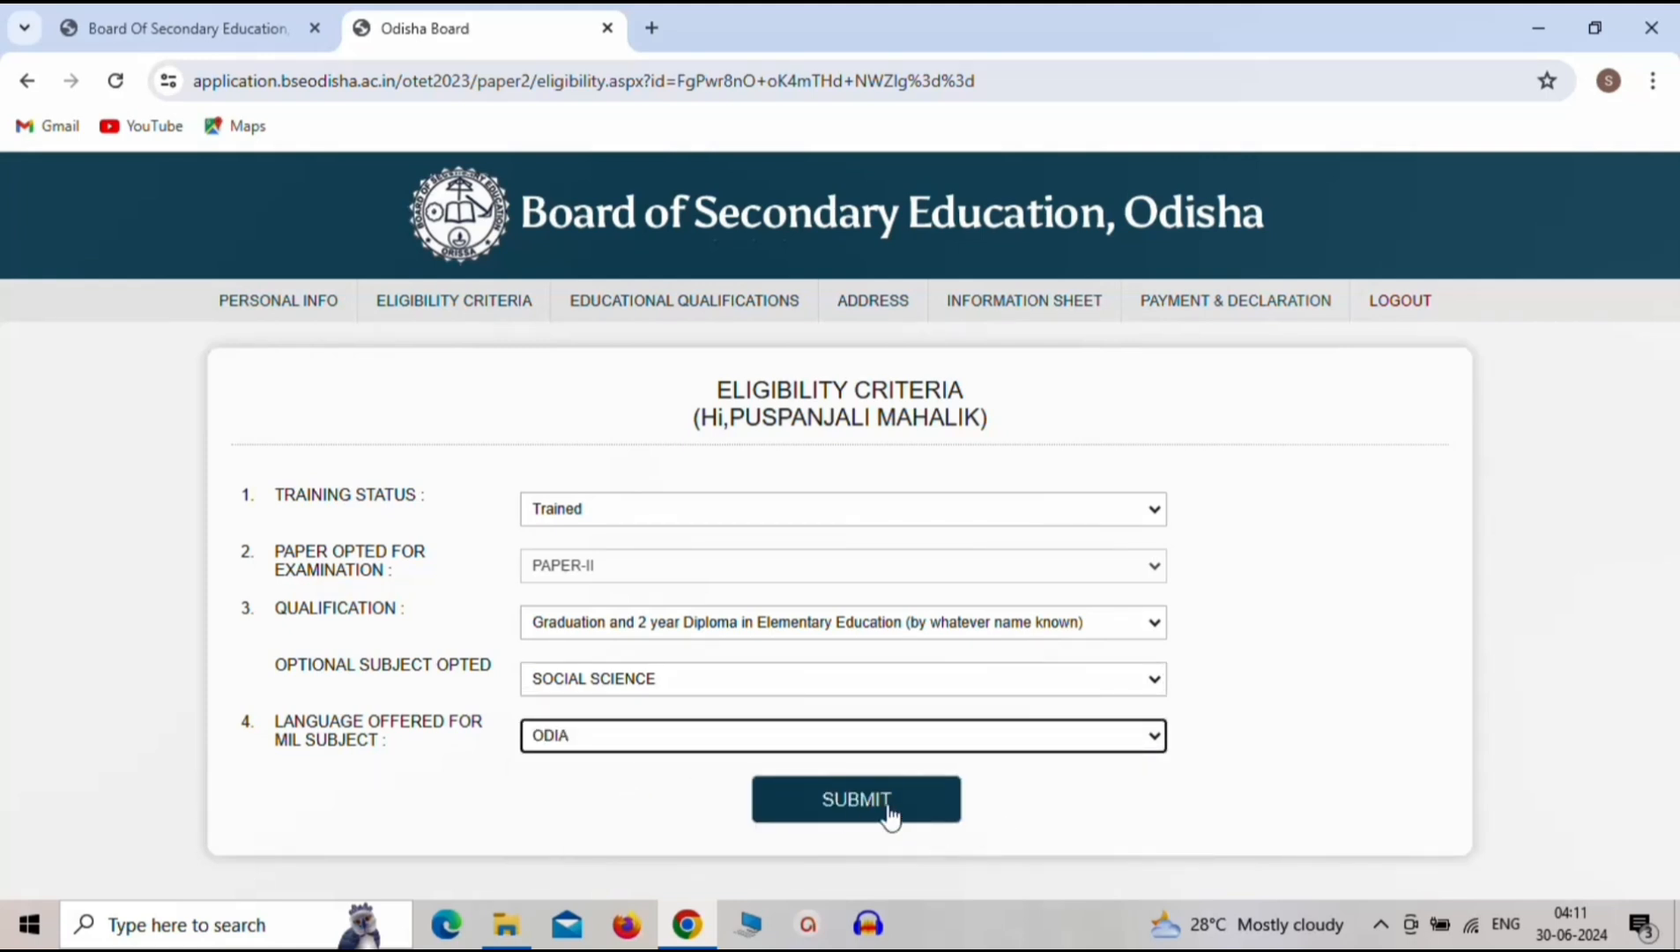
{"action": "left_click", "coordinate": [851, 818]}
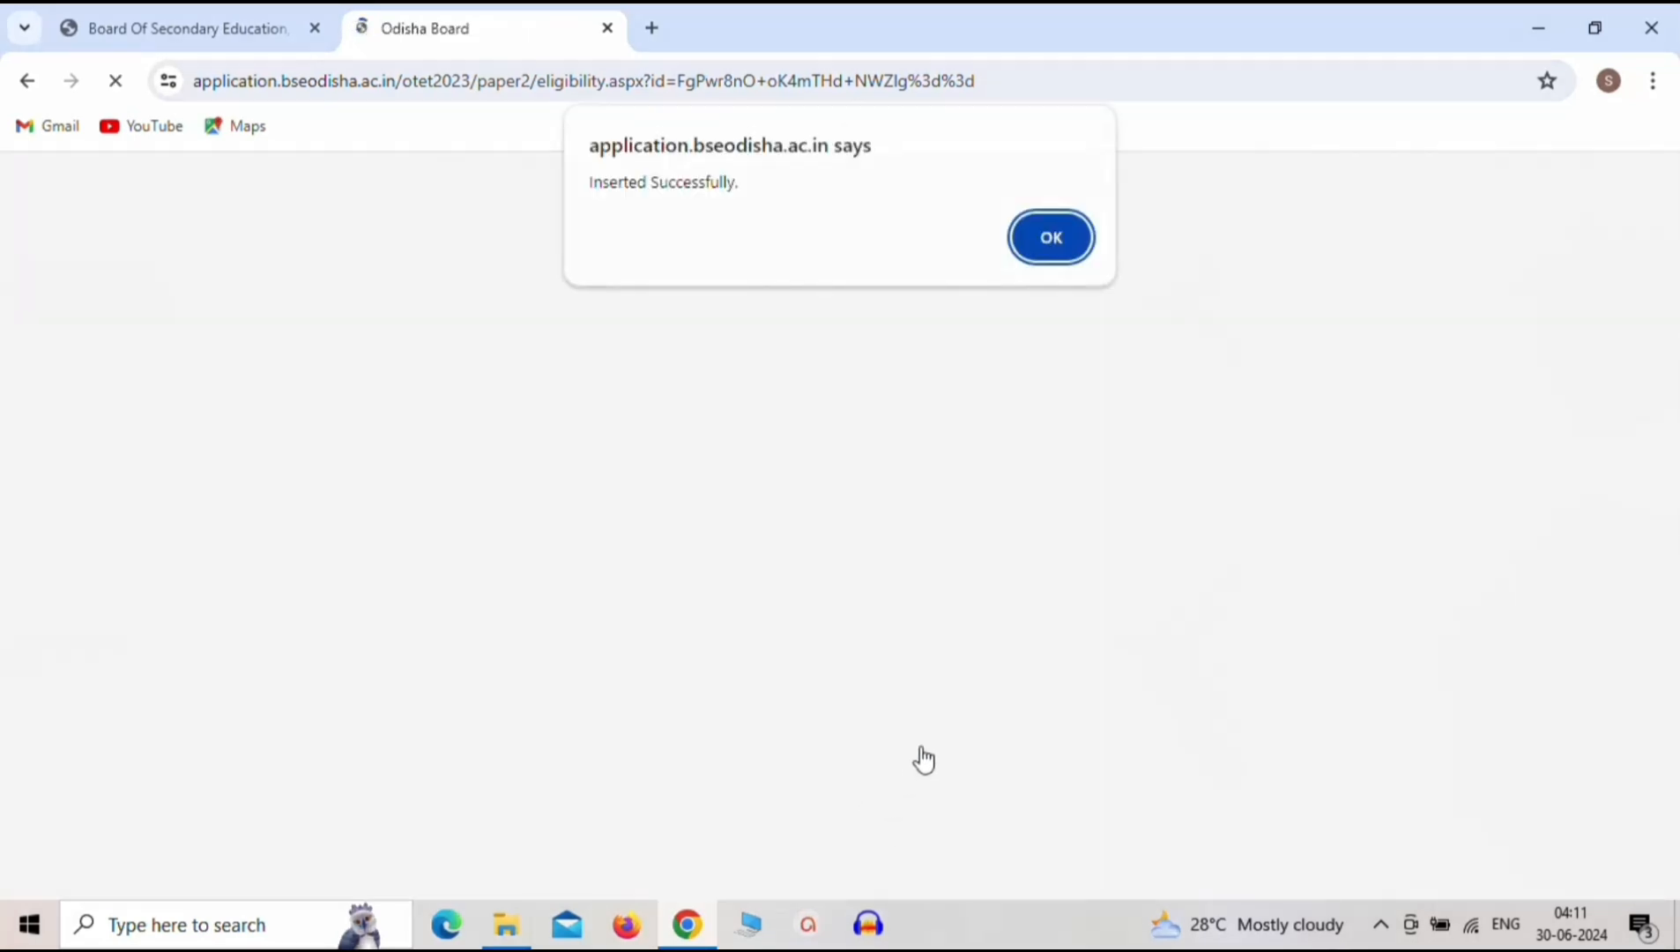
{"action": "left_click", "coordinate": [1050, 233]}
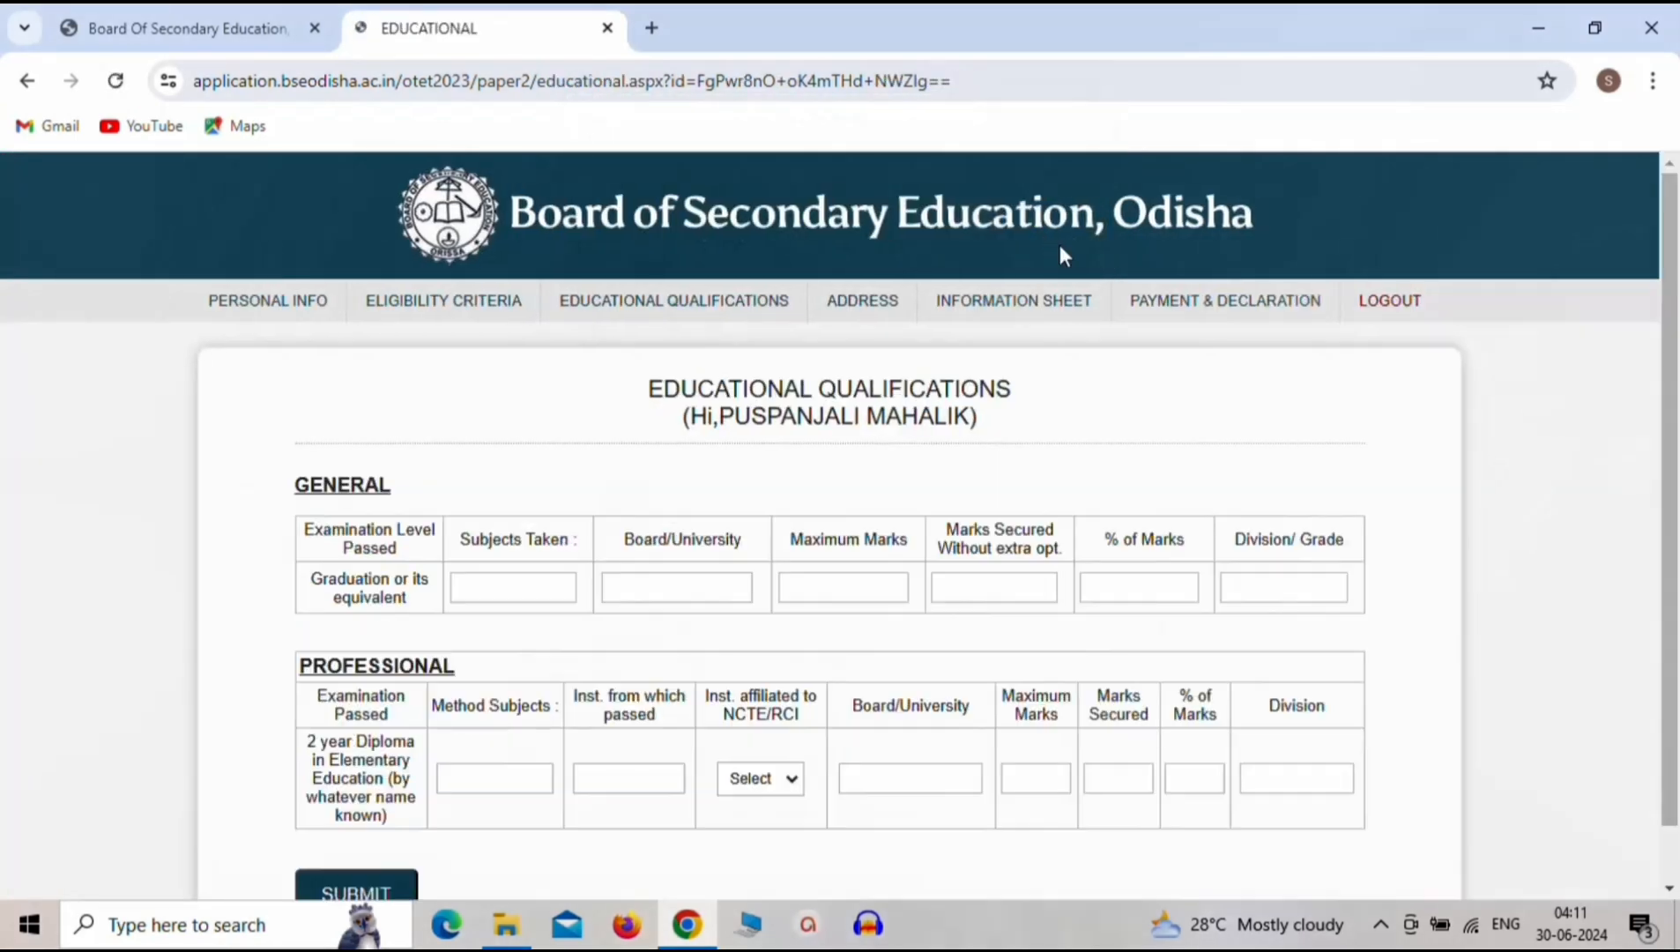
Fill the graduation row: ARTS, UTKAL UNIVERSITY, BHUBANESWAR, 1903 of 2600 marks, FIRST division
{"action": "left_click", "coordinate": [494, 586]}
{"action": "type", "text": "ARTS"}
{"action": "left_click", "coordinate": [660, 589]}
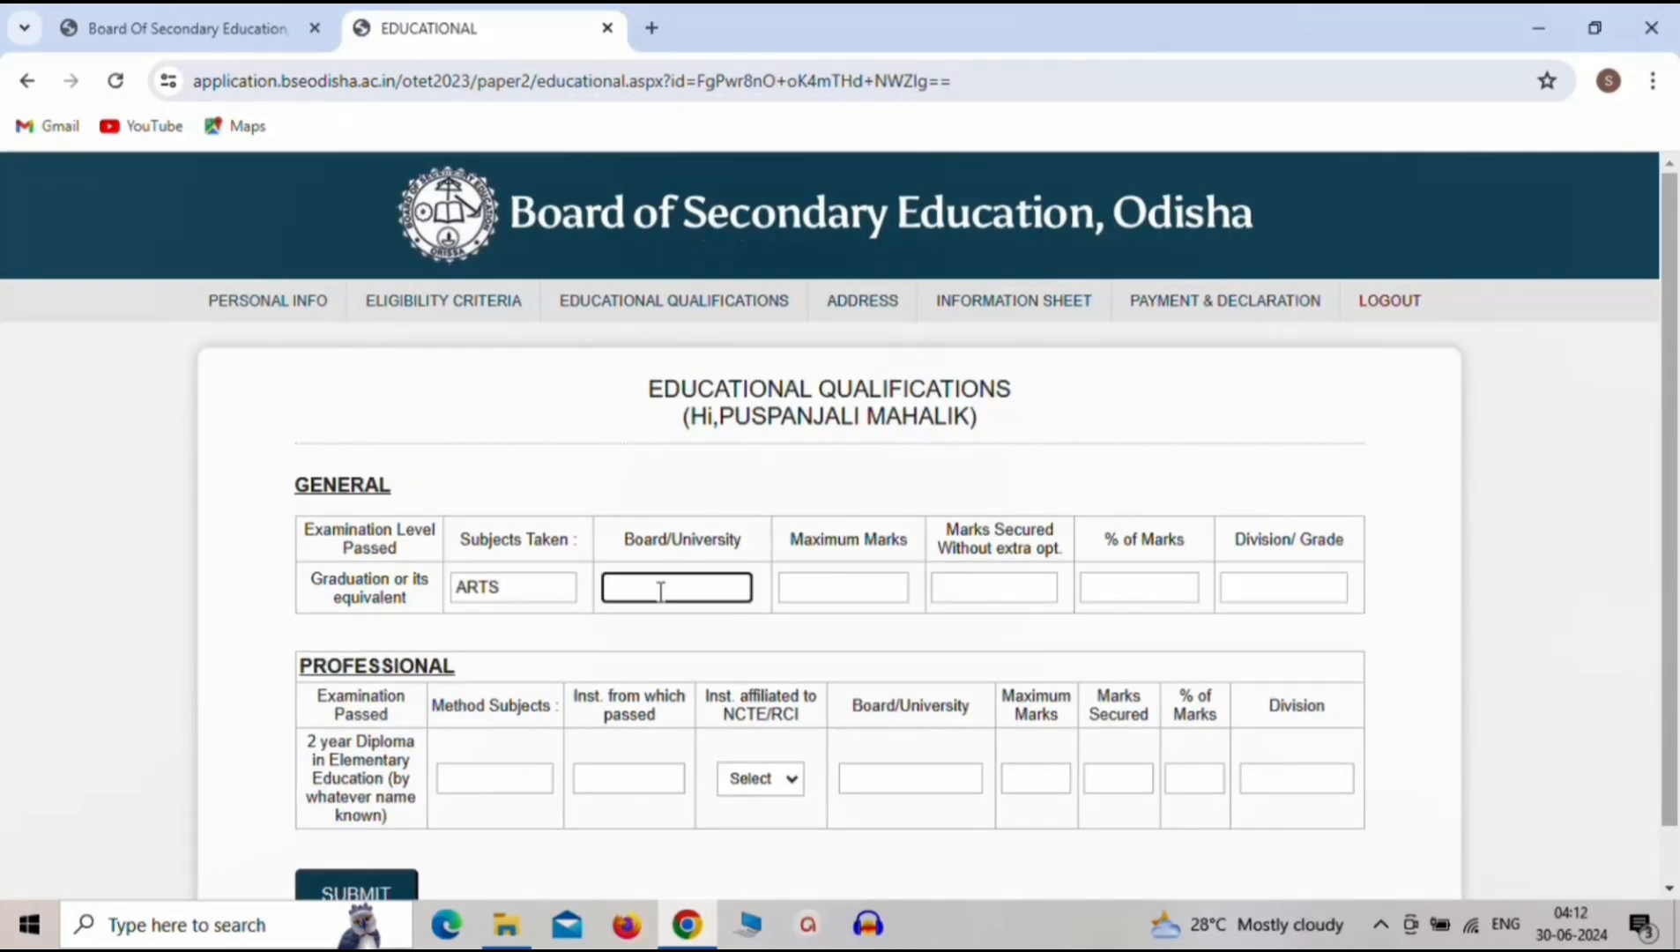
{"action": "type", "text": "UTKAL UNIVERSITY, BHUBANESWAR"}
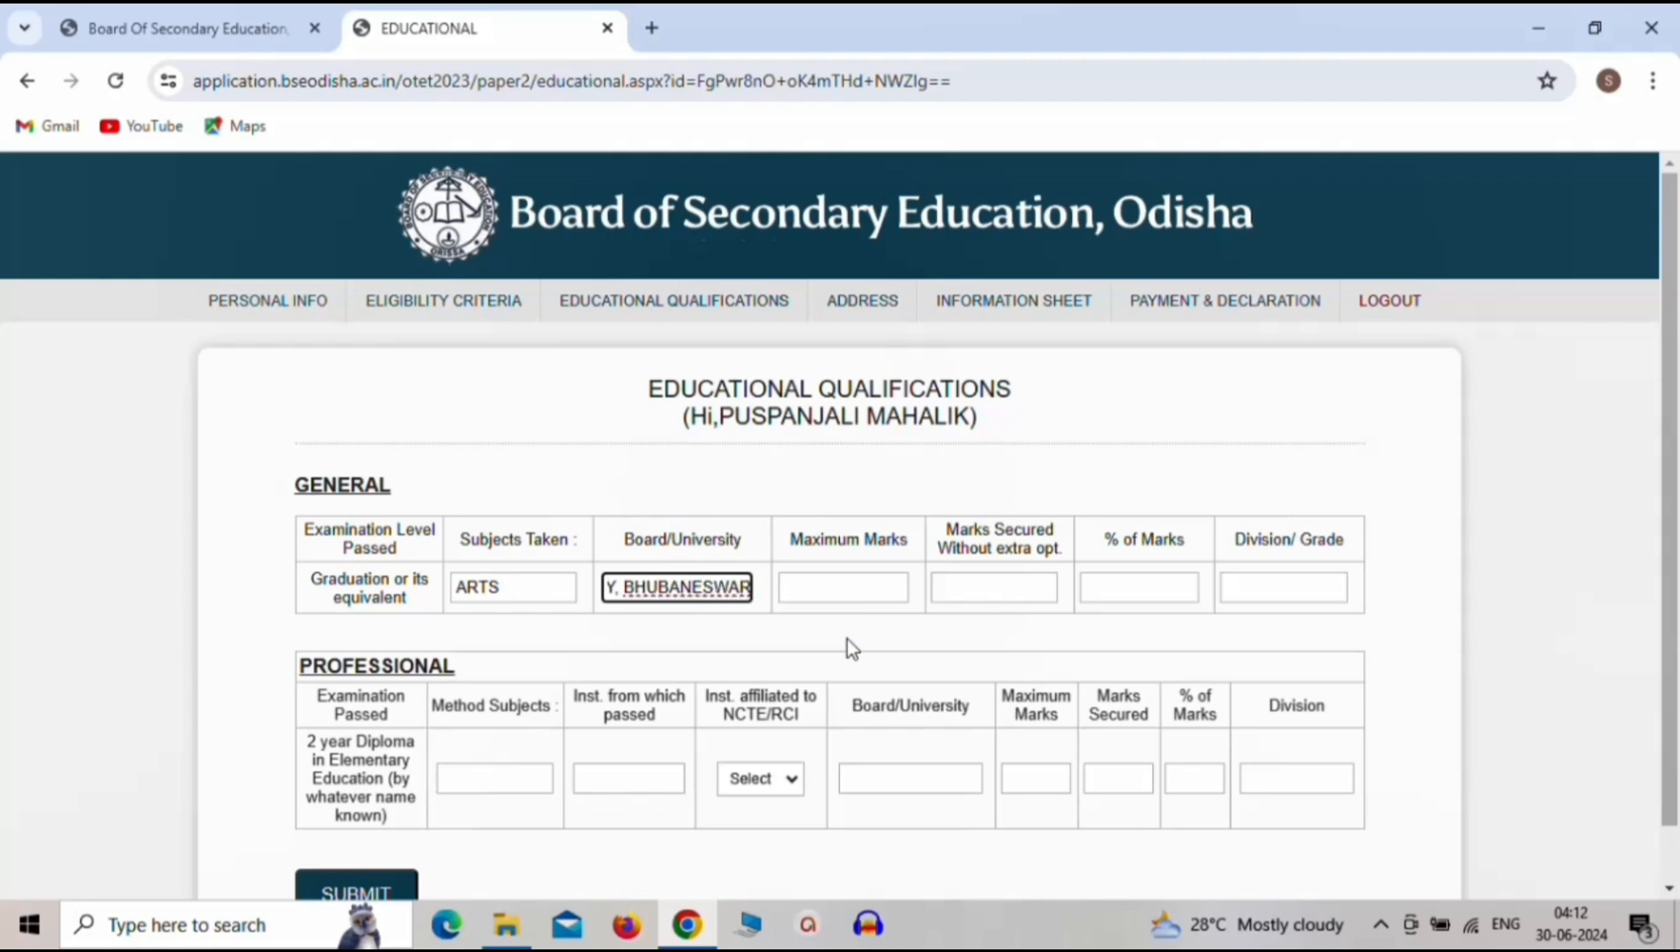
{"action": "key", "text": "Tab"}
{"action": "type", "text": "2600"}
{"action": "key", "text": "Tab"}
{"action": "type", "text": "1903"}
{"action": "key", "text": "Tab"}
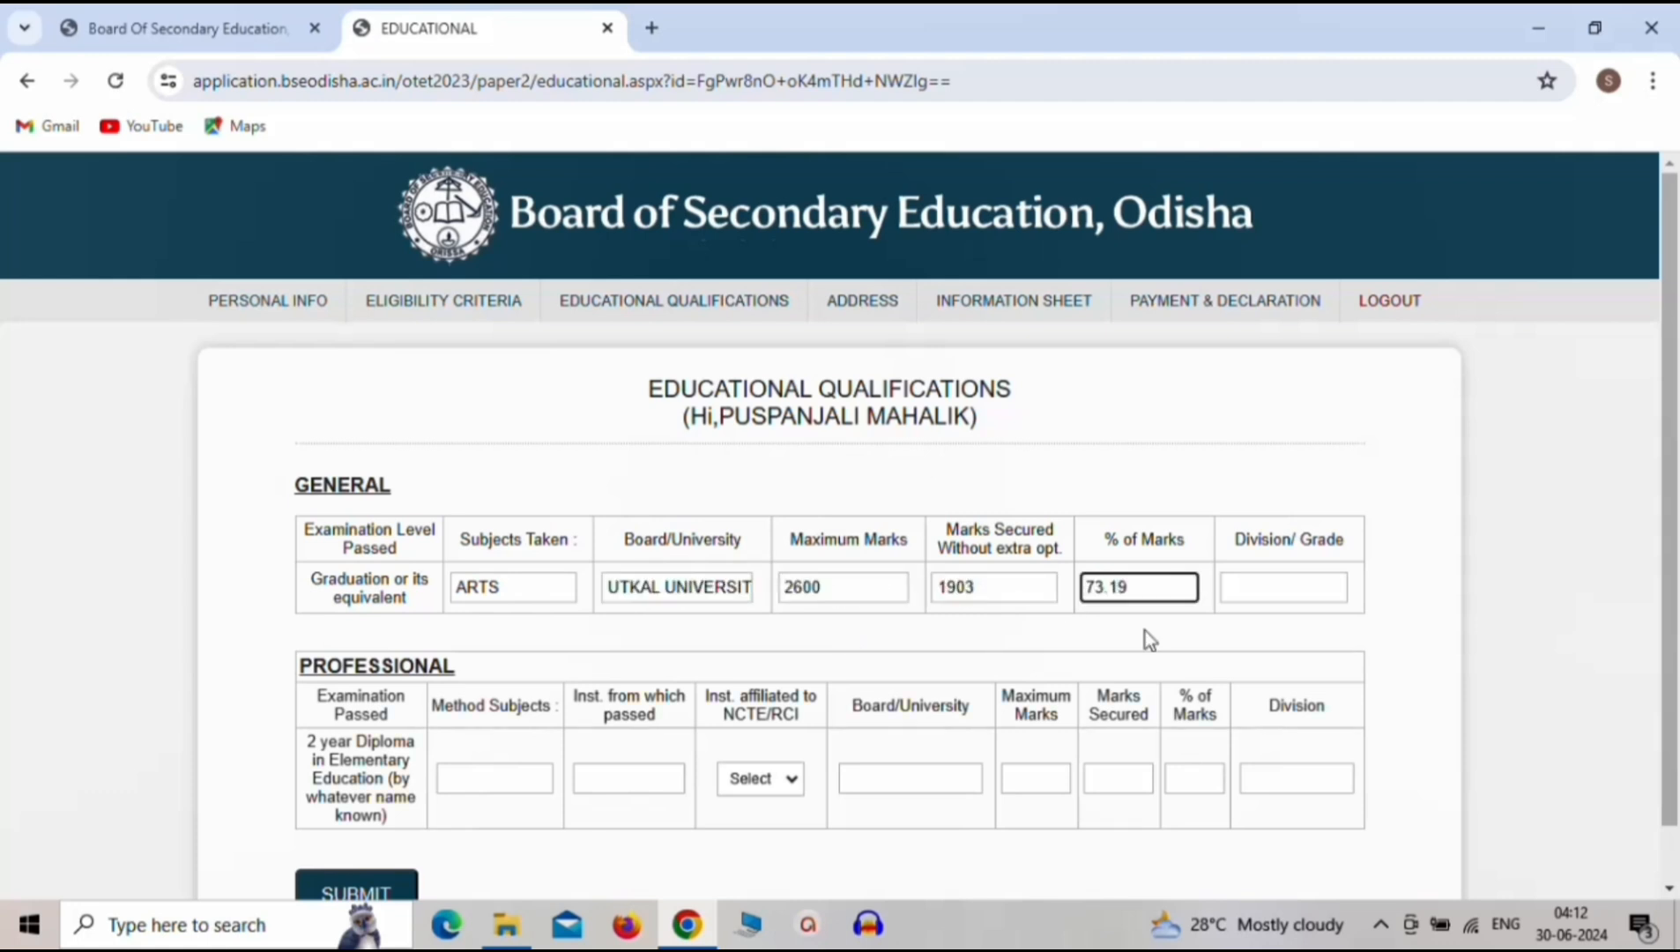
{"action": "key", "text": "Tab"}
{"action": "type", "text": "FIRST"}
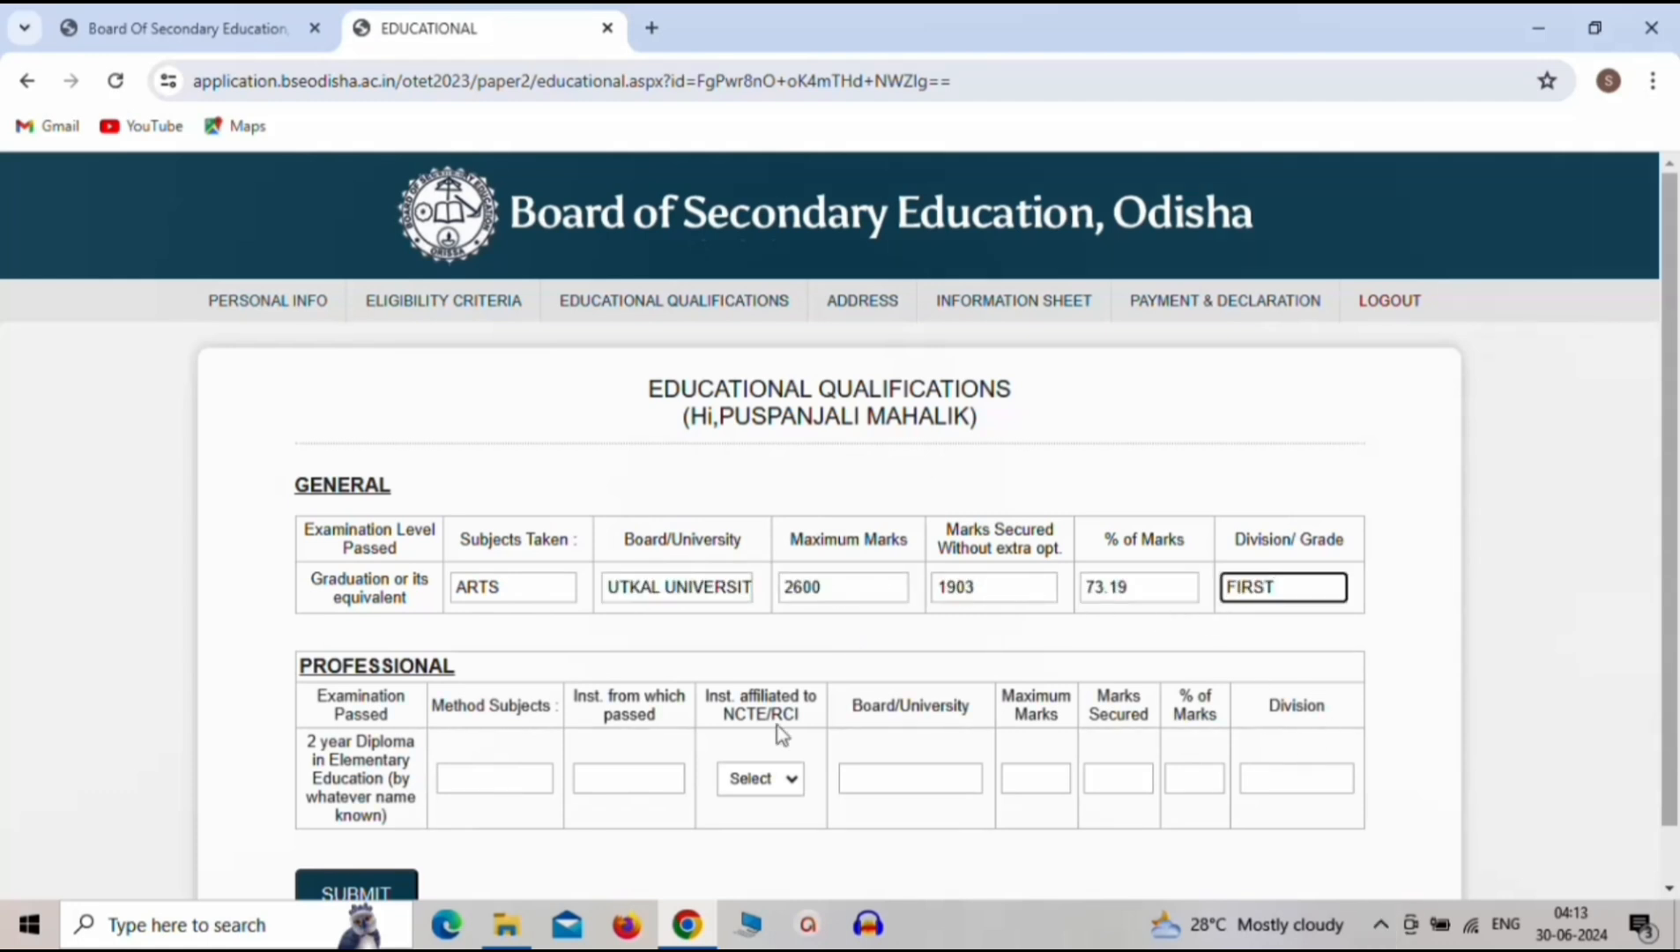
Enter the diploma method subjects, institution DIET DHENKANAL, and mark it NCTE/RCI affiliated
{"action": "left_click", "coordinate": [517, 779]}
{"action": "type", "text": "UPK, TLE, EHD, CPO, CPG,"}
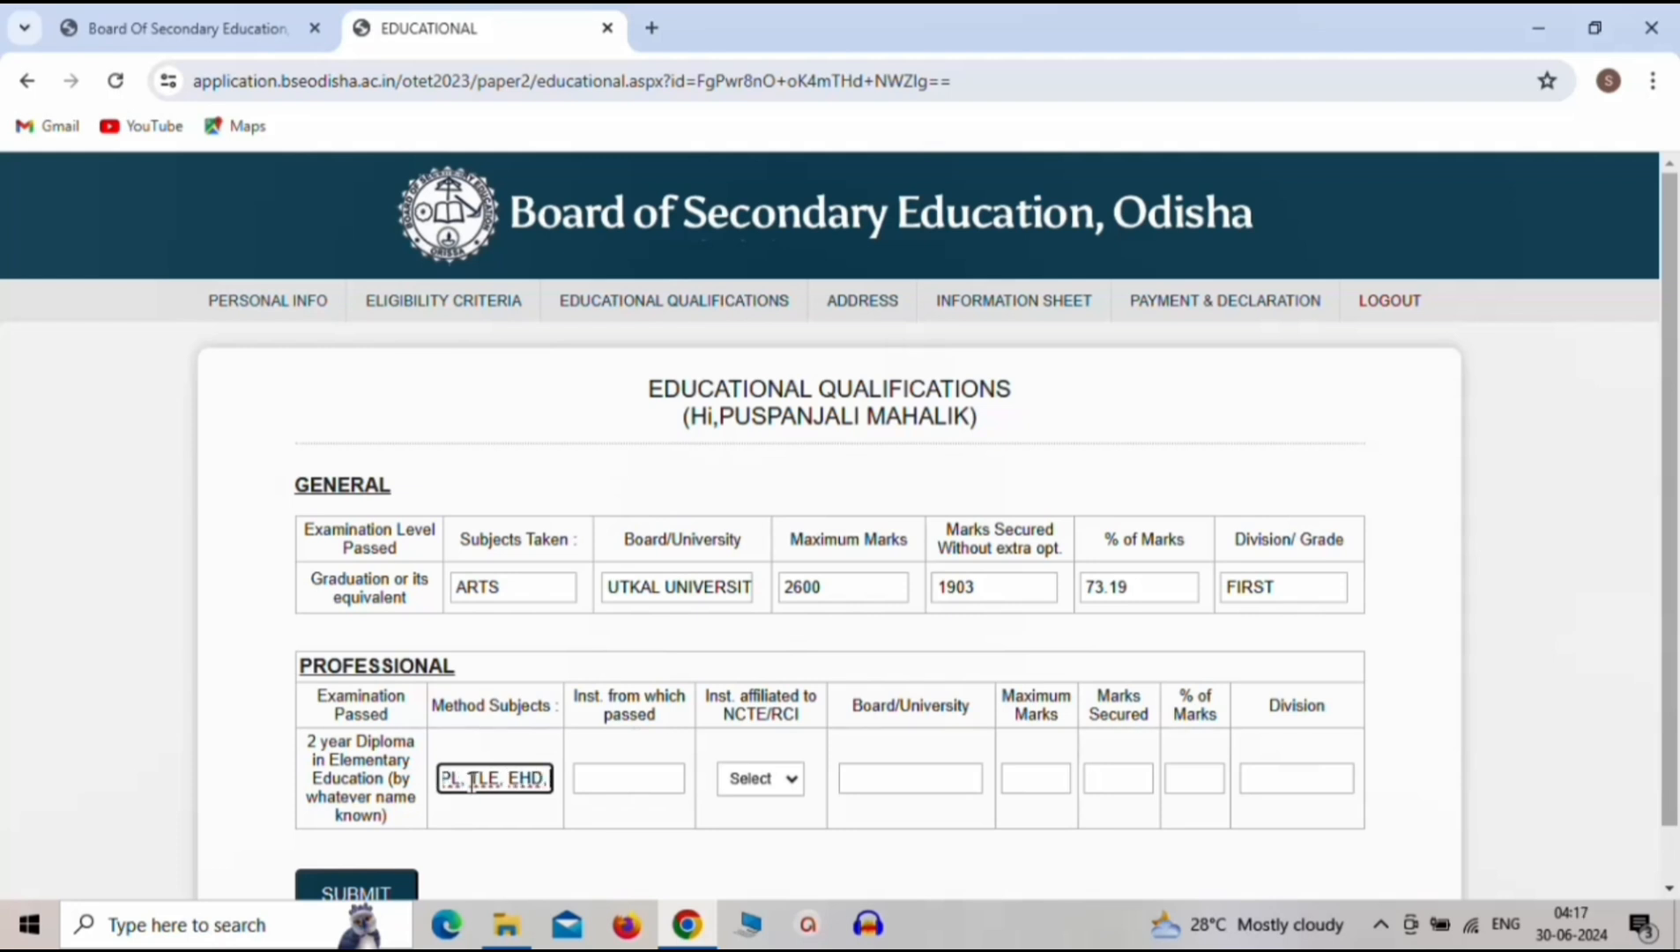
{"action": "type", "text": " CPH, CIE"}
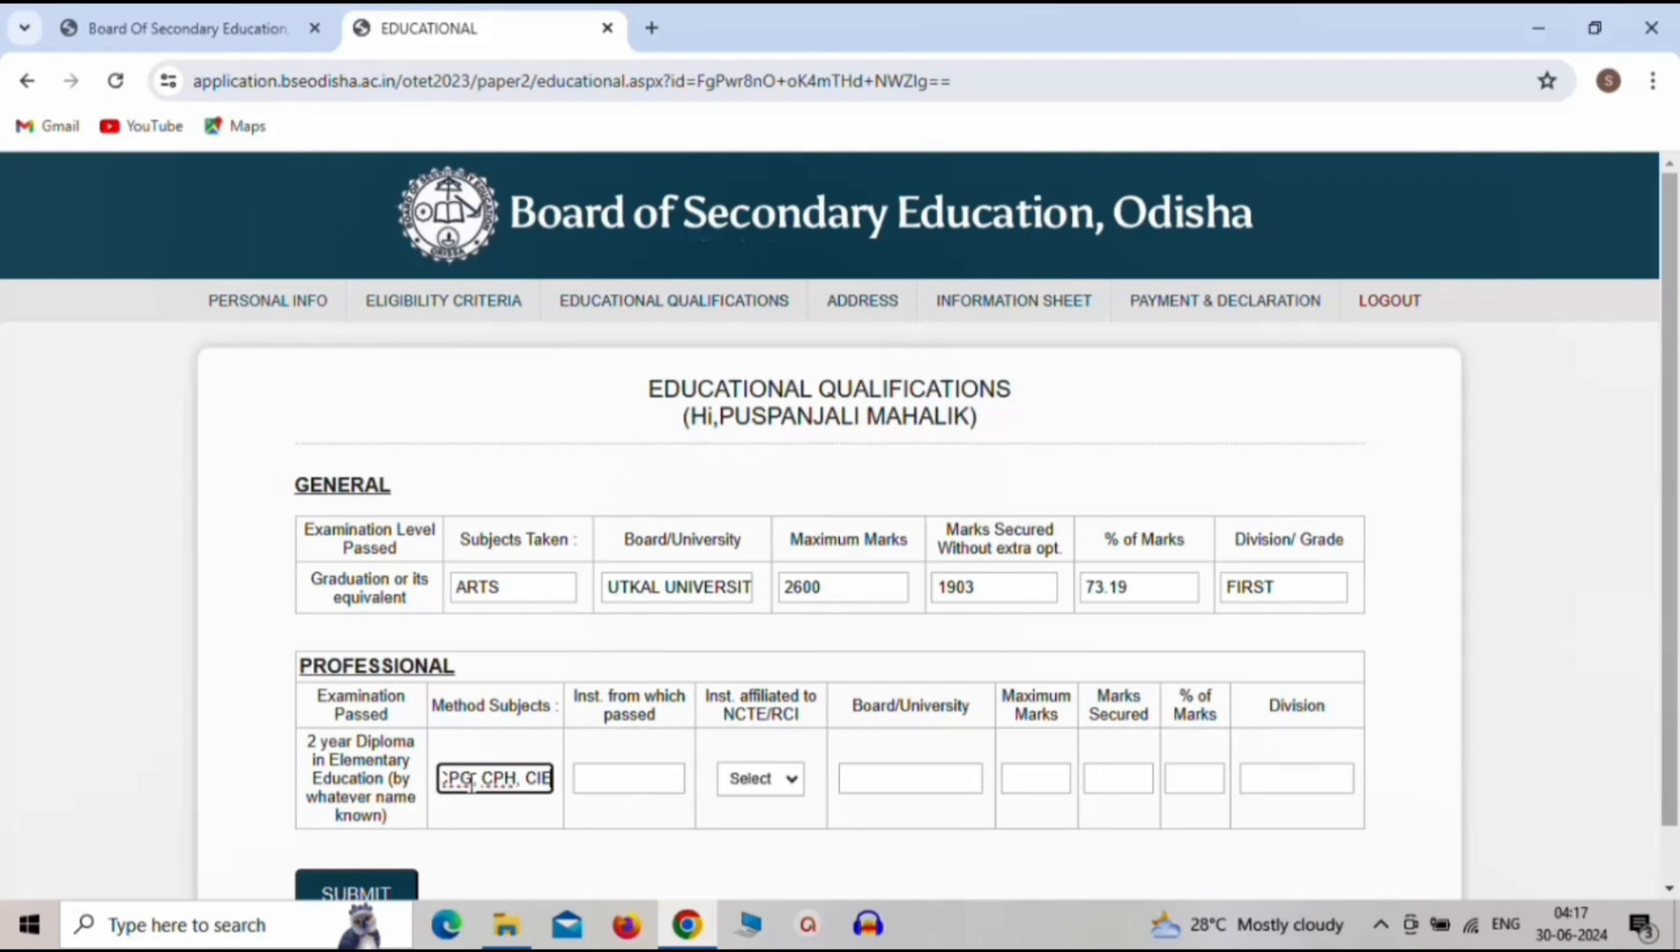
{"action": "type", "text": ", CPT, CPM, CPS, CPSN"}
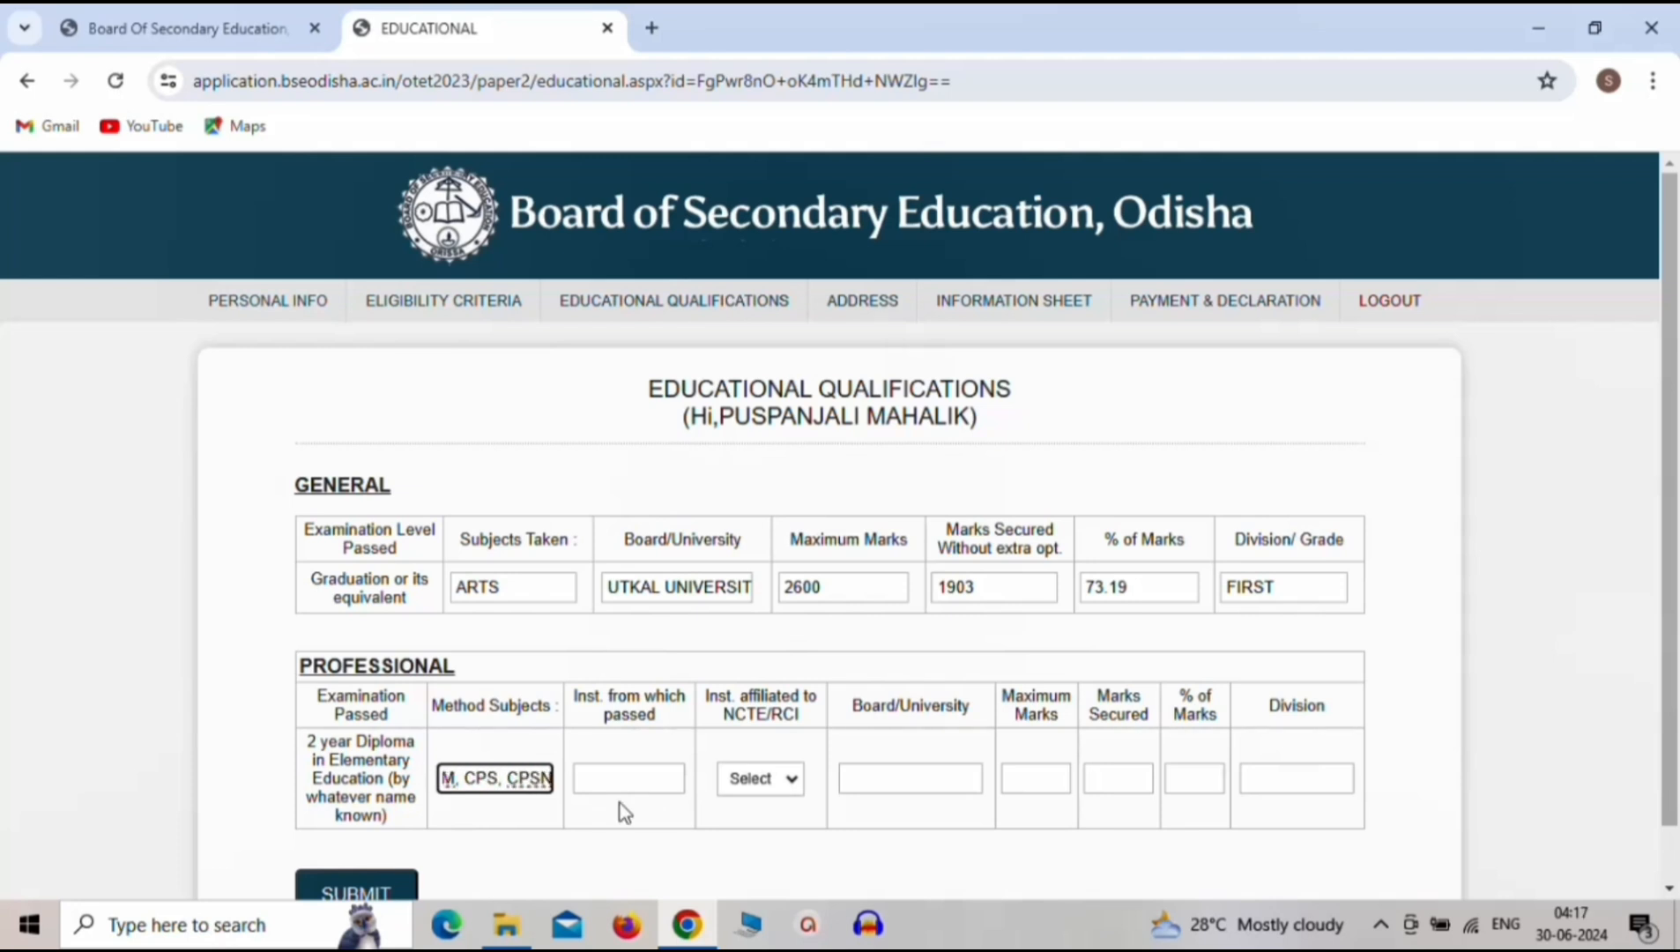
{"action": "left_click", "coordinate": [619, 779]}
{"action": "type", "text": "DIET DHENKANAL"}
{"action": "left_click", "coordinate": [756, 779]}
{"action": "left_click", "coordinate": [752, 831]}
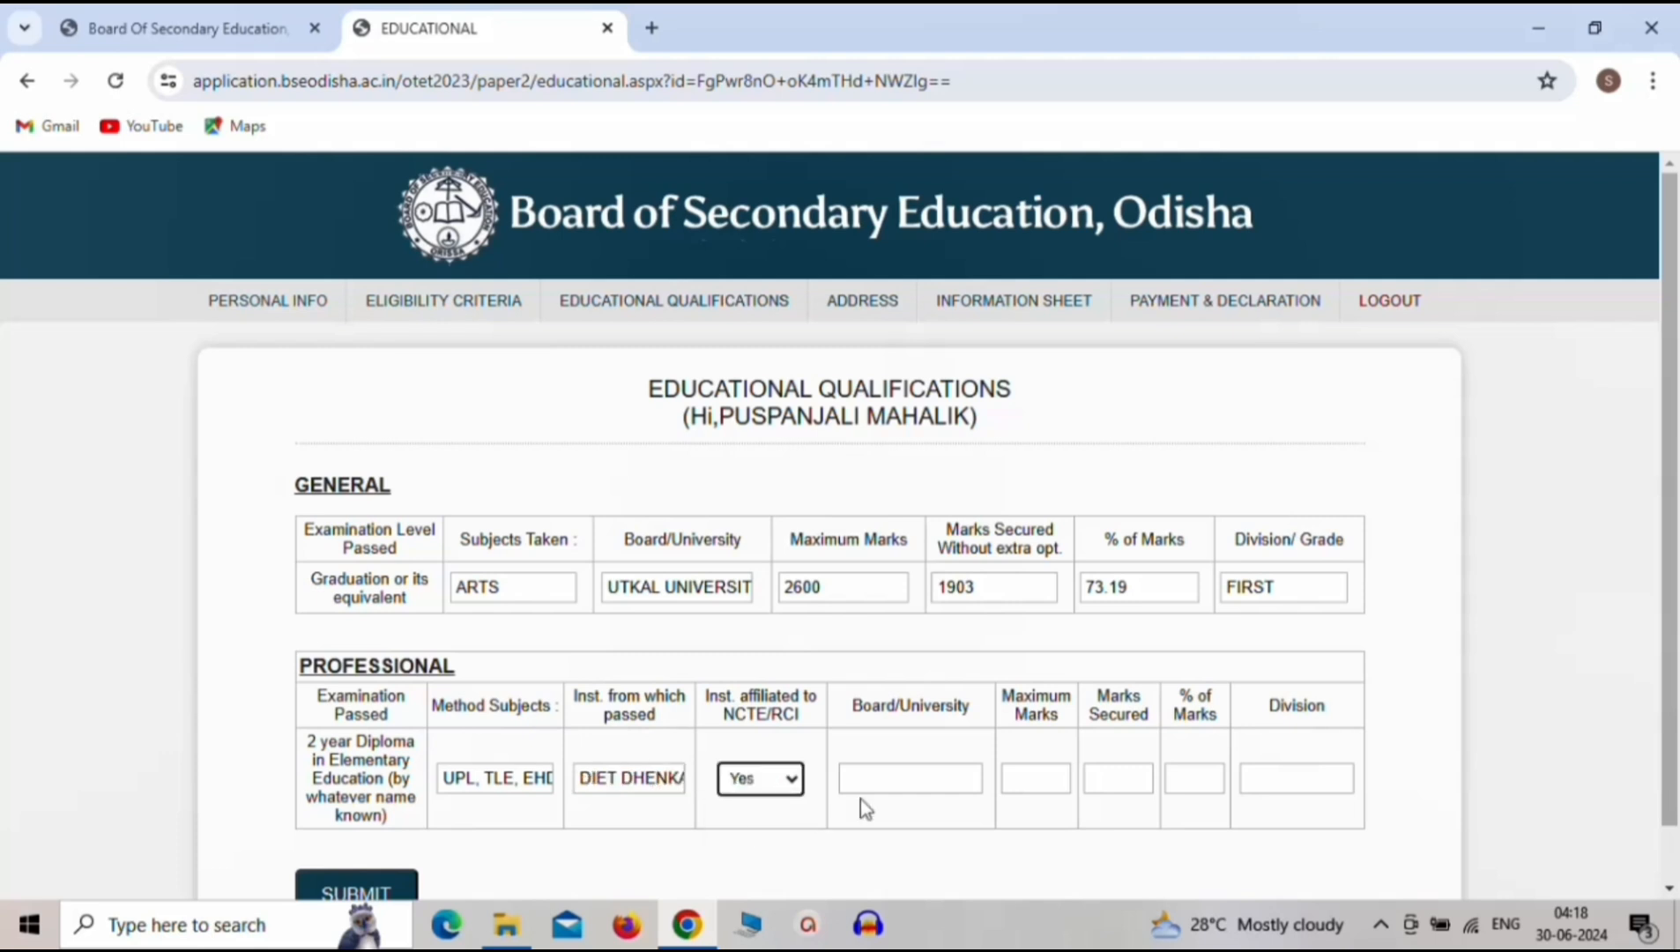
{"action": "type", "text": ","}
Complete the diploma with board BSE Odisha, 981 of 1350 marks, FIRST division, and submit
{"action": "left_click", "coordinate": [870, 780]}
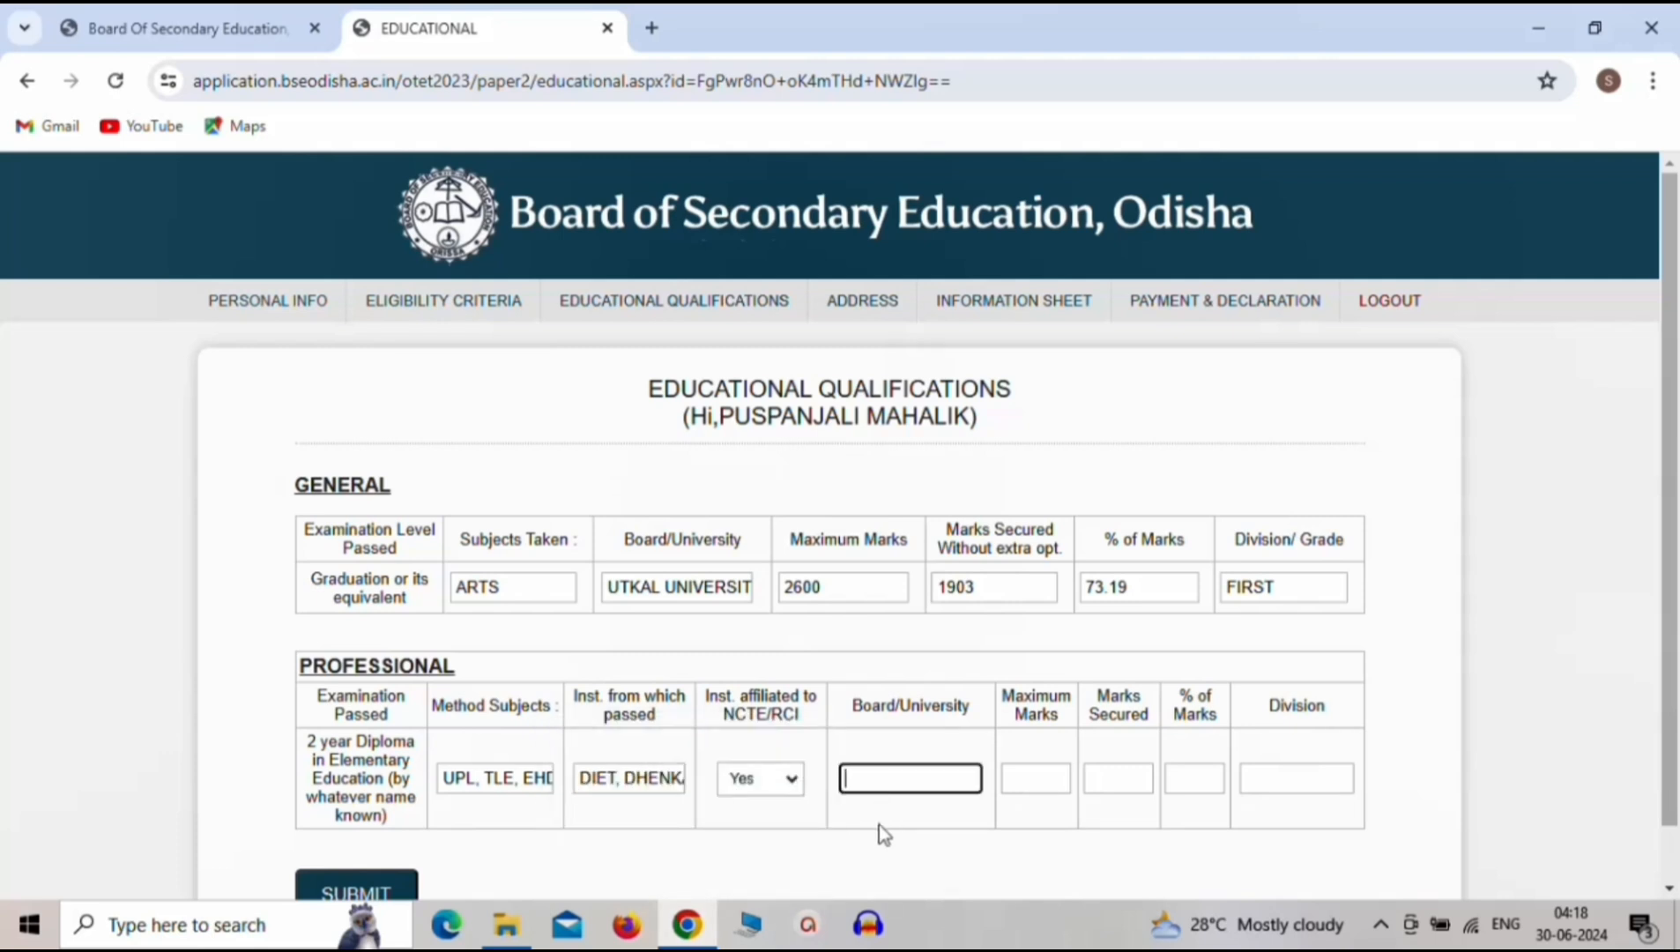
{"action": "type", "text": "BOARD OF SECONDARY"}
{"action": "type", "text": " EDUCATION ODISHA"}
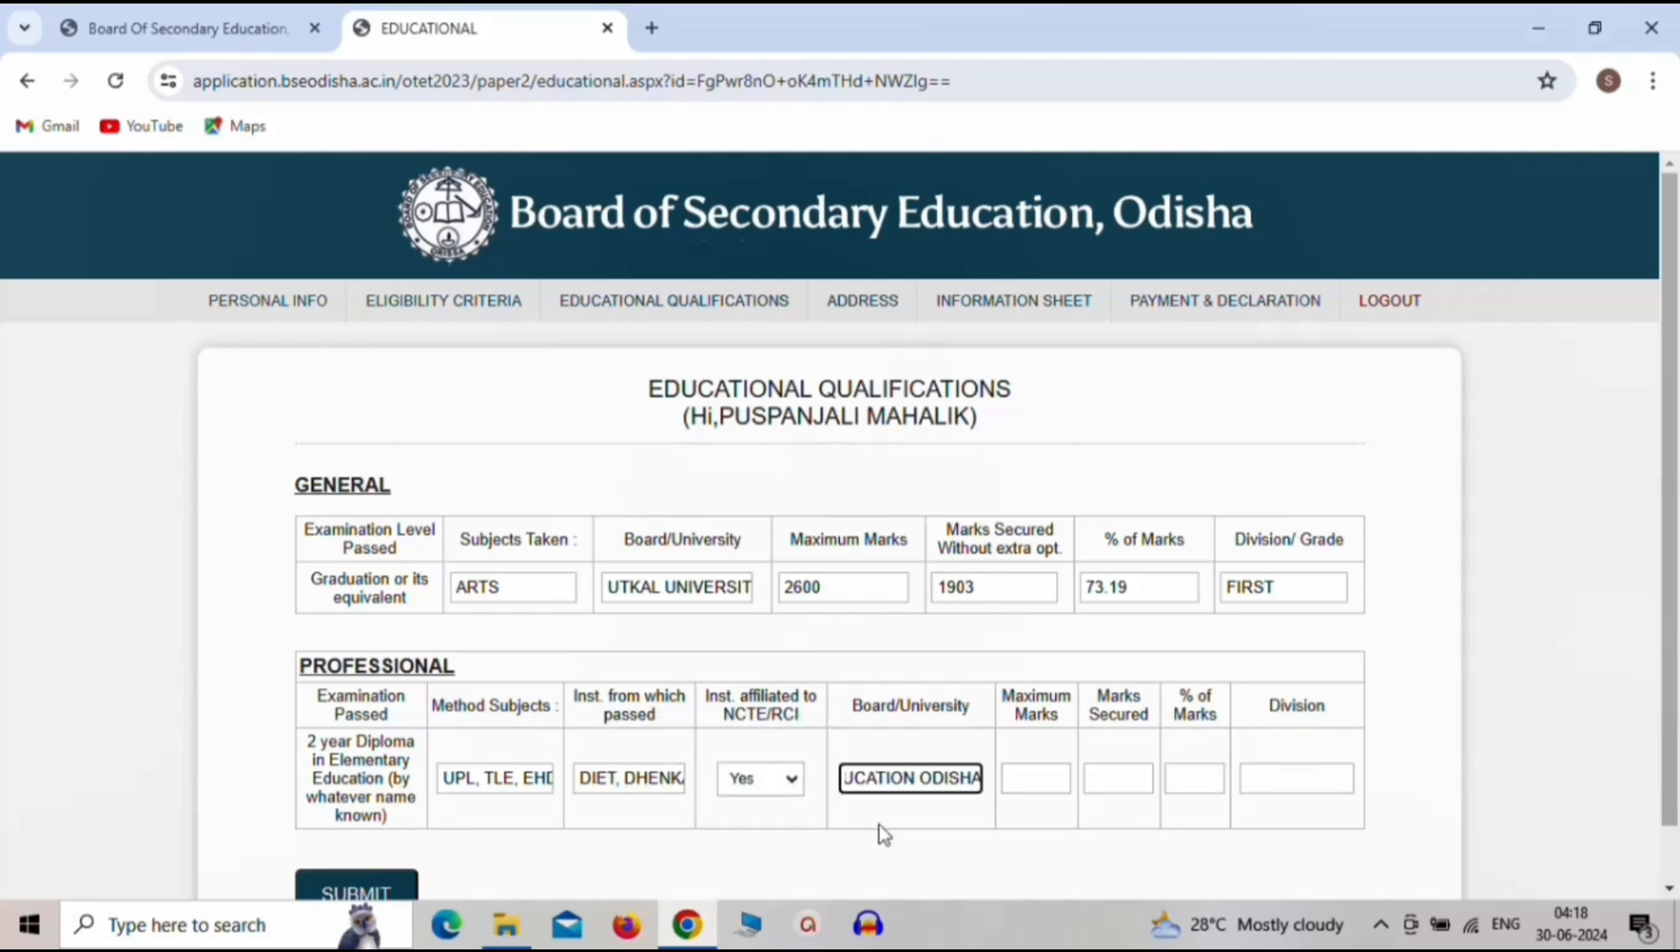
{"action": "left_click", "coordinate": [1032, 781]}
{"action": "type", "text": "1350"}
{"action": "left_click", "coordinate": [1102, 784]}
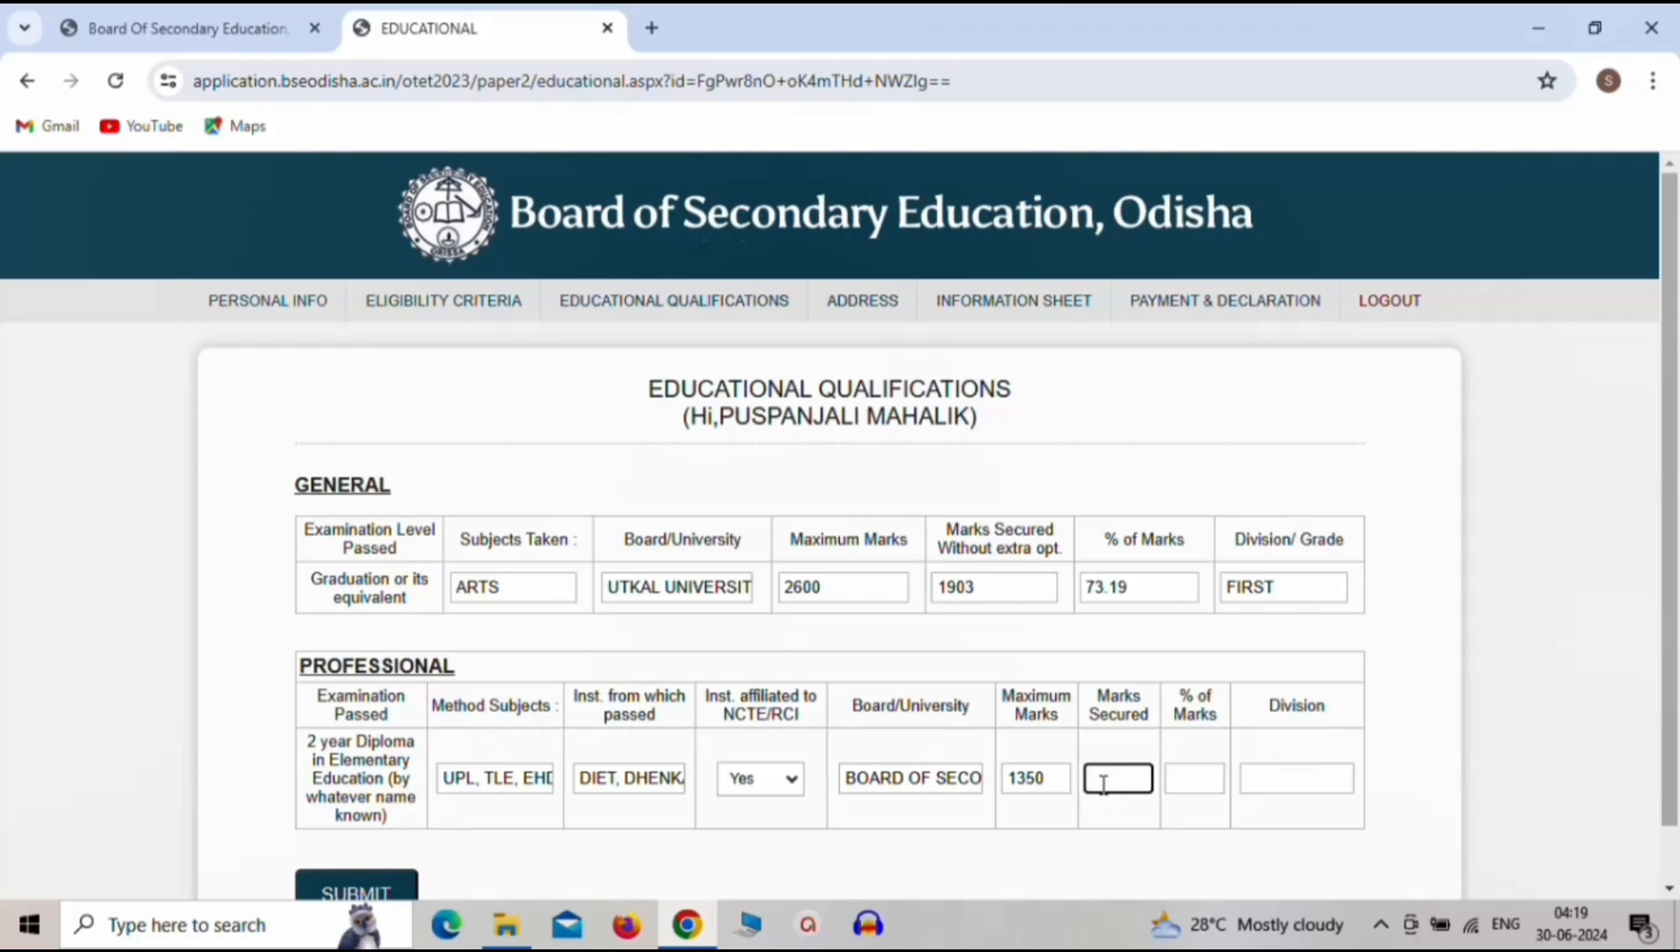
{"action": "type", "text": "981"}
{"action": "left_click", "coordinate": [1280, 779]}
{"action": "type", "text": "FIRST"}
{"action": "scroll", "coordinate": [401, 832], "scroll_direction": "down", "scroll_amount": 1}
{"action": "left_click", "coordinate": [401, 832]}
{"action": "key", "text": "F11"}
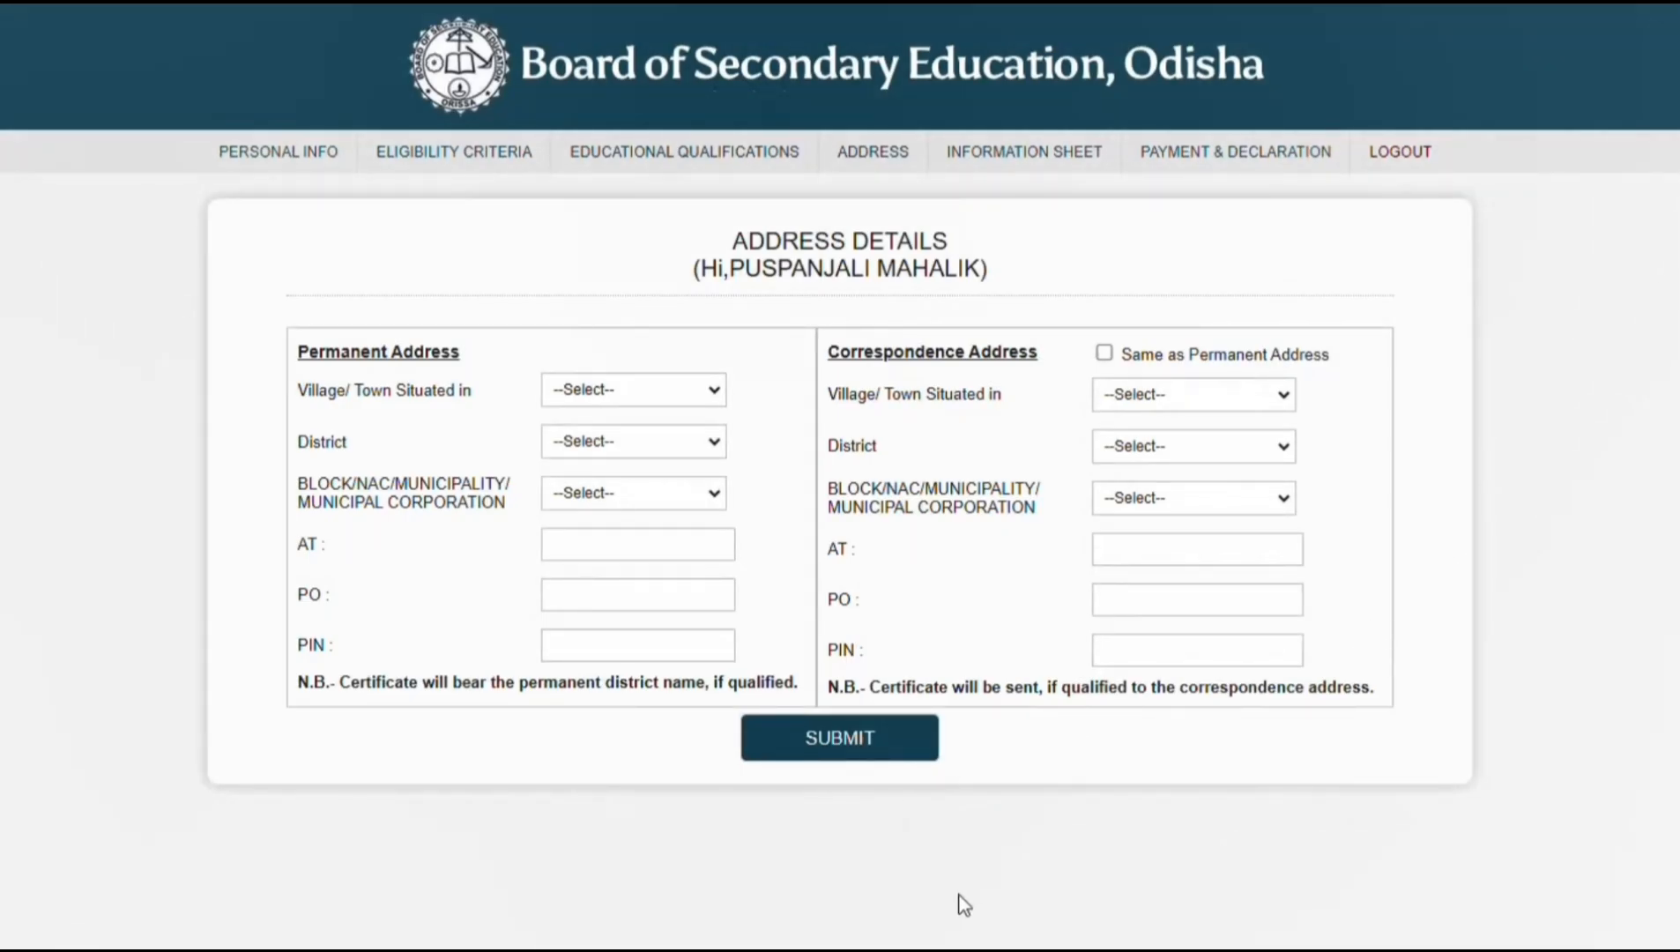
Set the permanent address area type to BLOCK and choose its district and block
{"action": "left_click", "coordinate": [618, 394]}
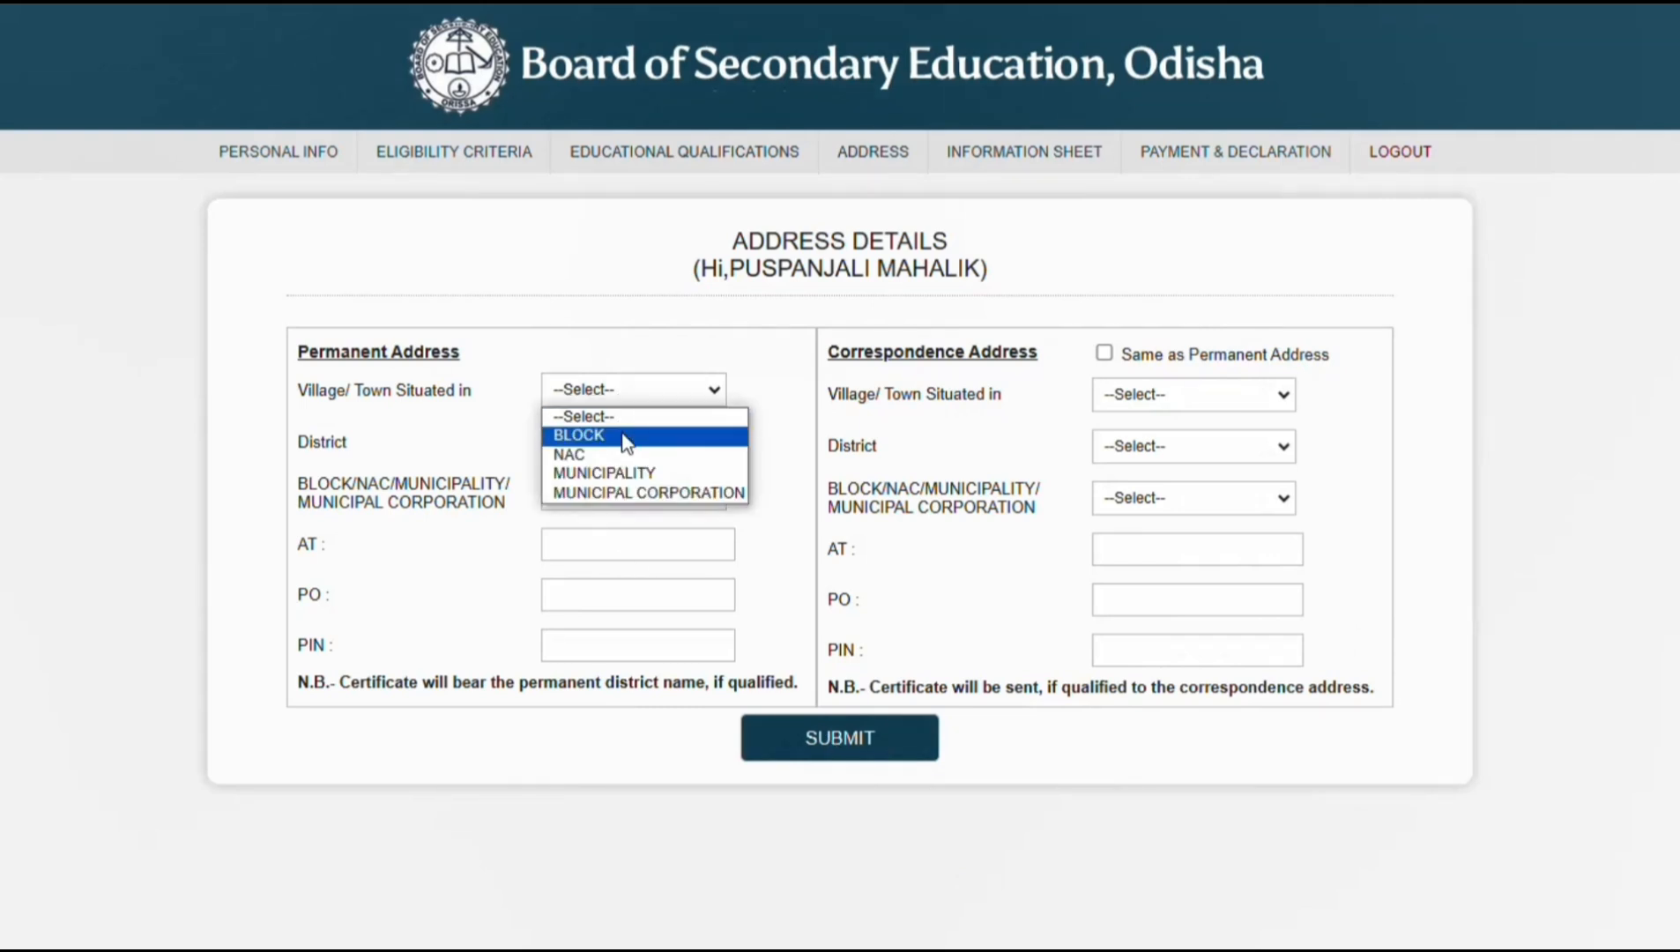
{"action": "left_click", "coordinate": [624, 436]}
{"action": "left_click", "coordinate": [626, 441]}
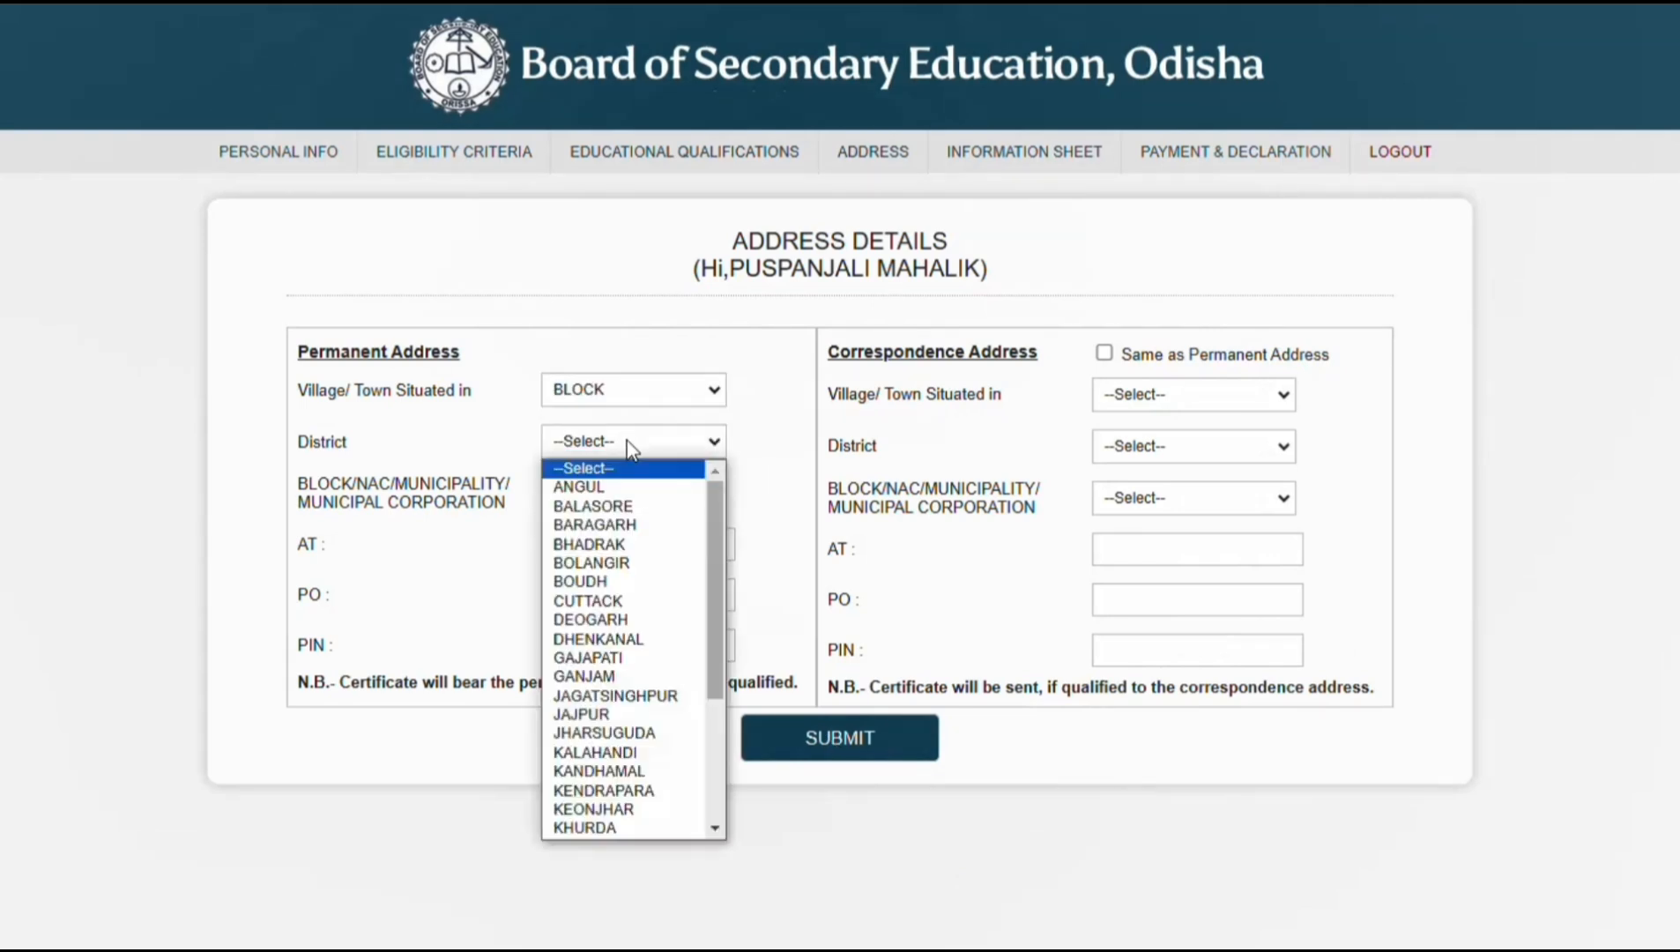
{"action": "left_click", "coordinate": [621, 639]}
{"action": "left_click", "coordinate": [630, 494]}
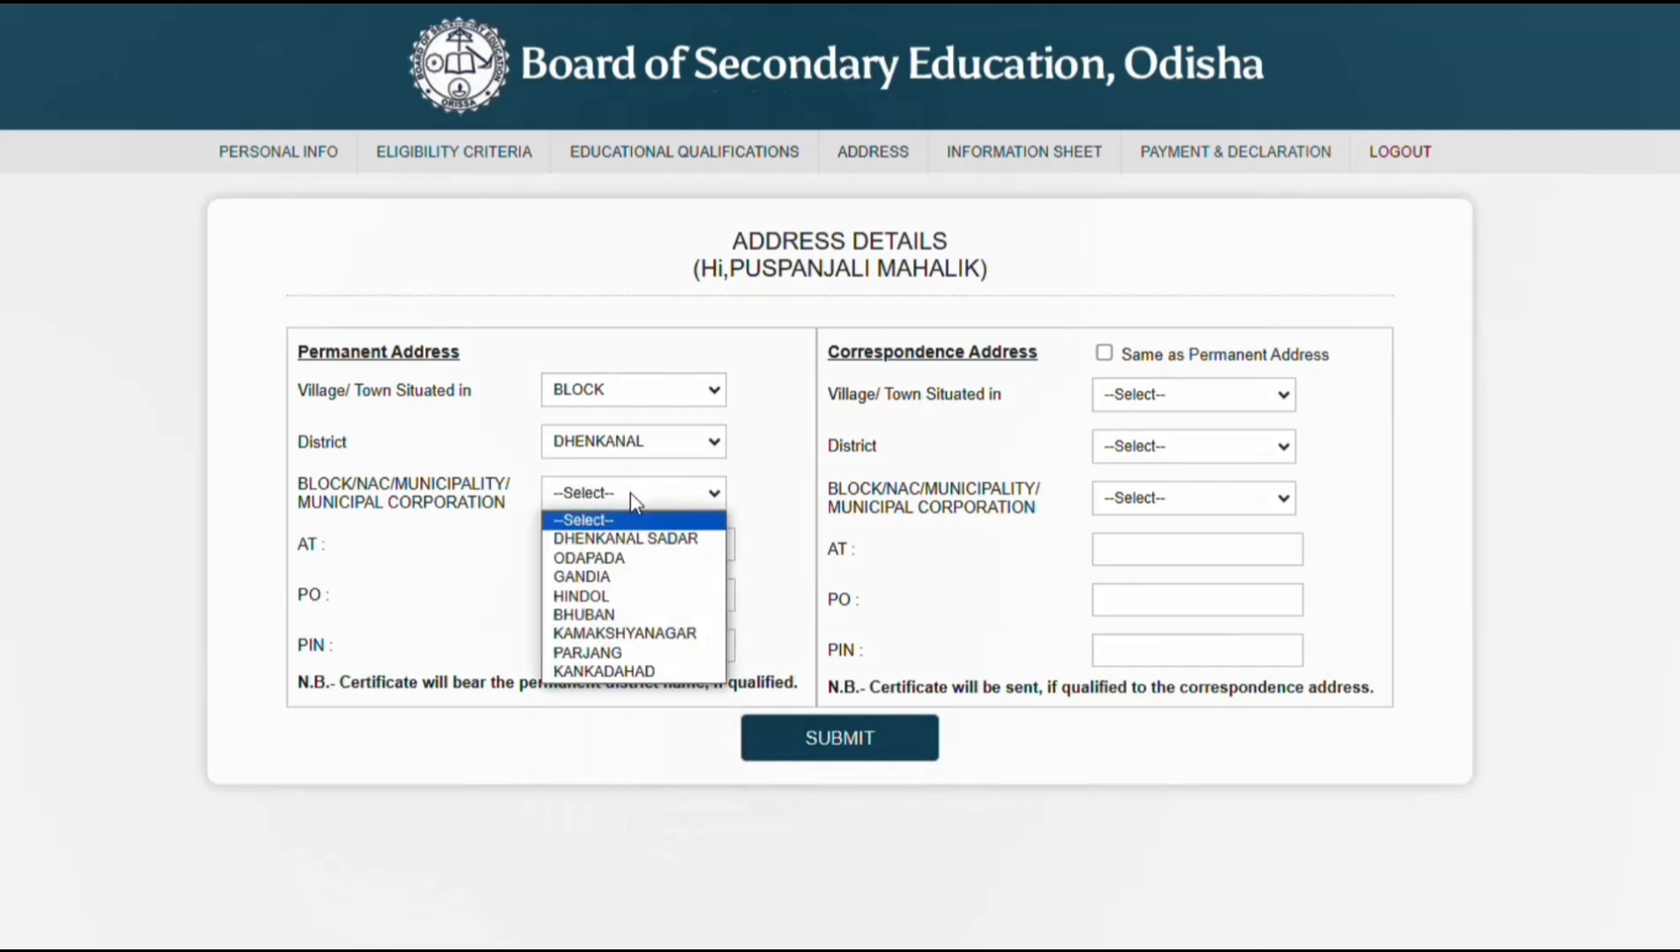
{"action": "left_click", "coordinate": [614, 578]}
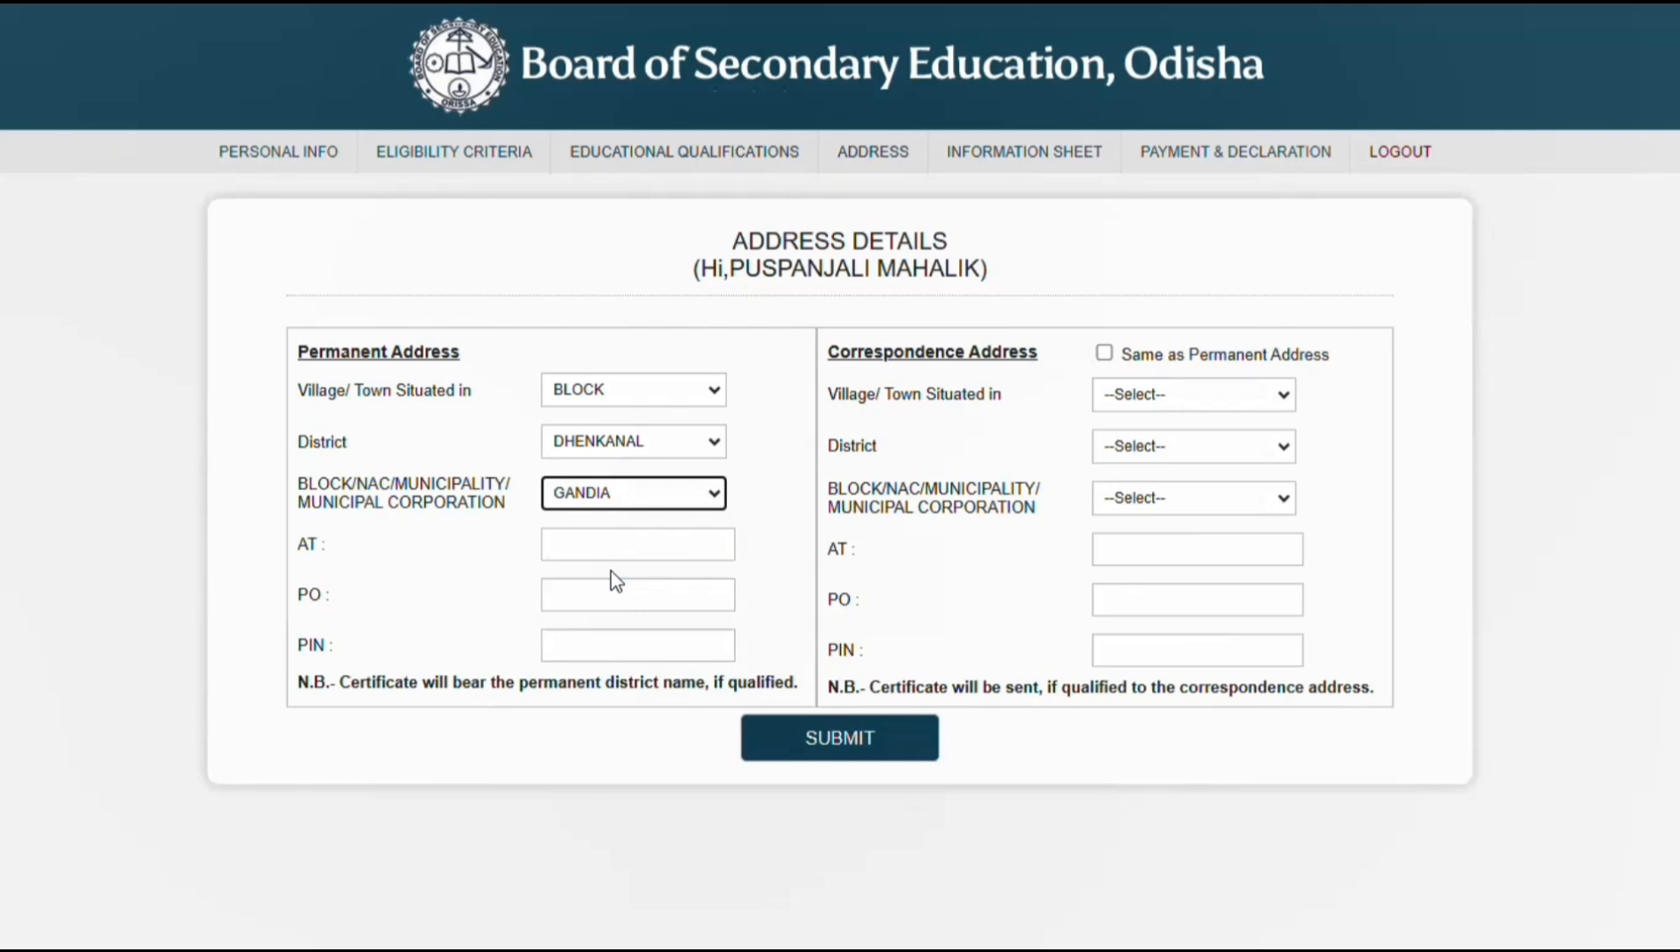
Enter the village, post office and PIN, copy it as correspondence address, and submit
{"action": "left_click", "coordinate": [606, 550]}
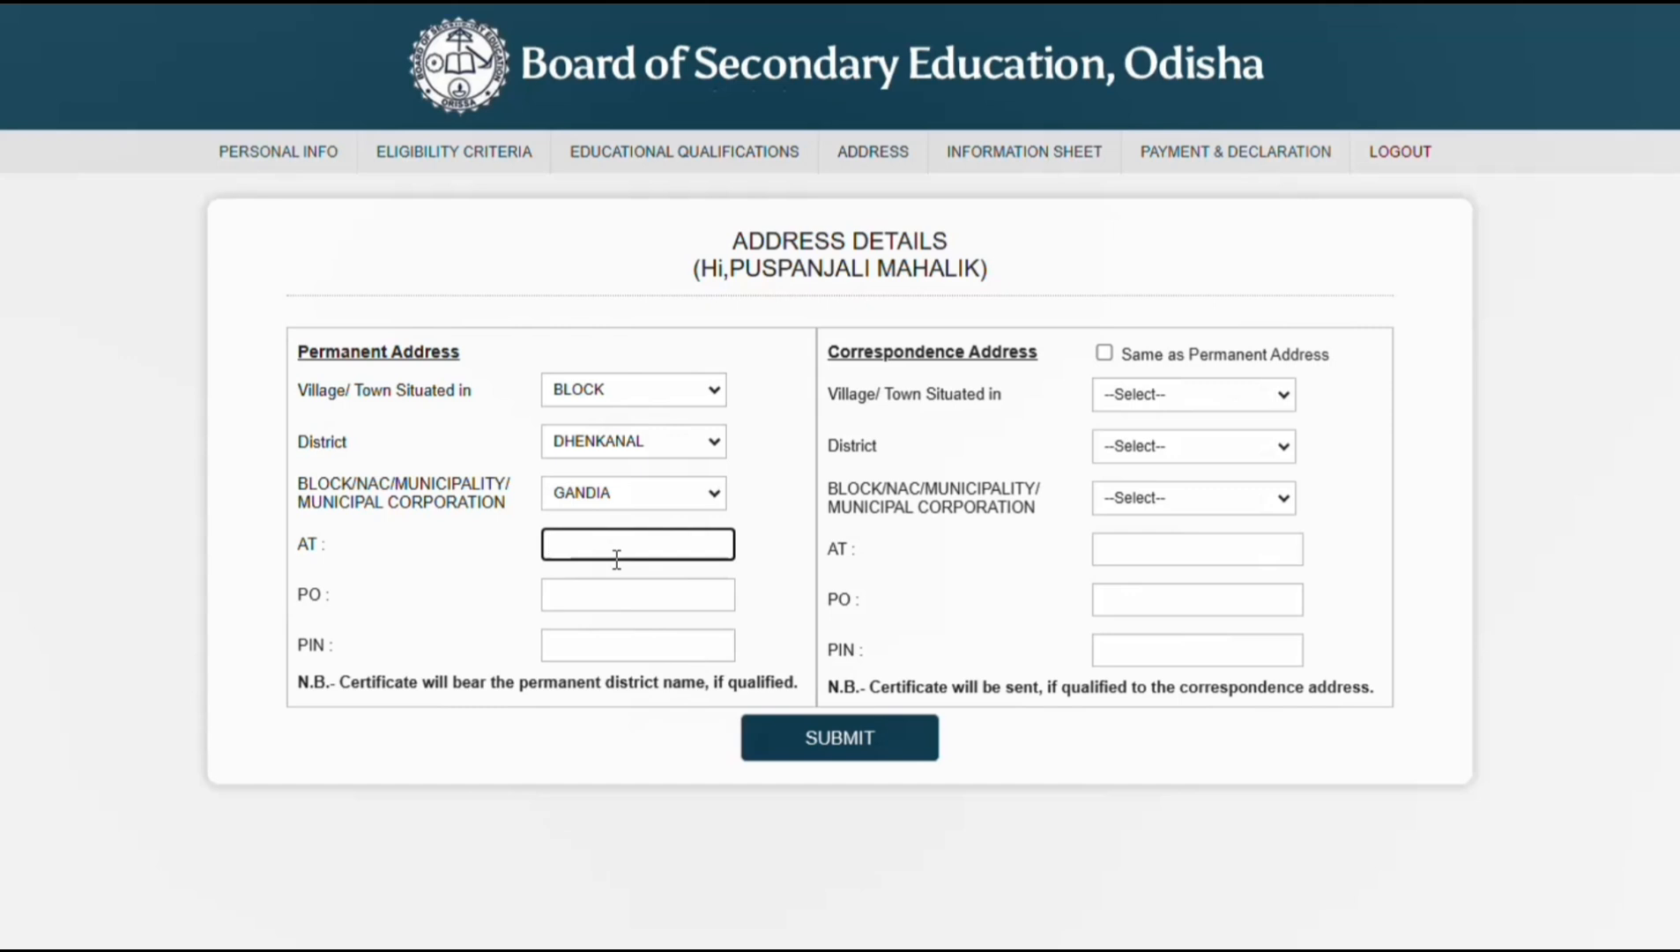
{"action": "left_click", "coordinate": [647, 595]}
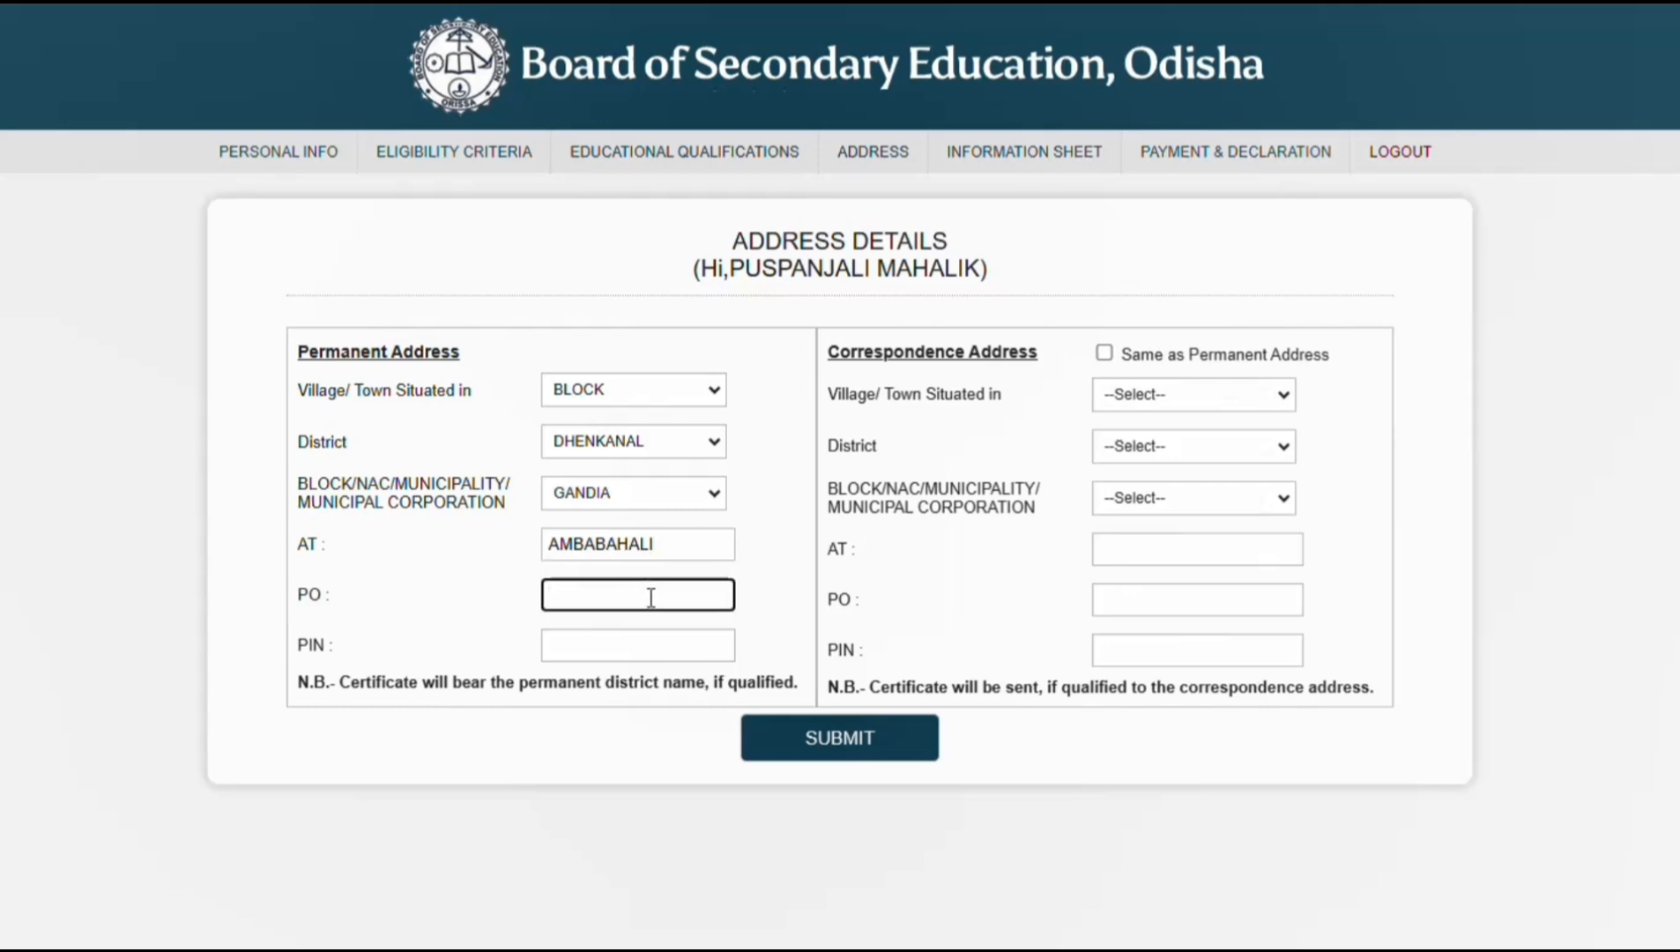
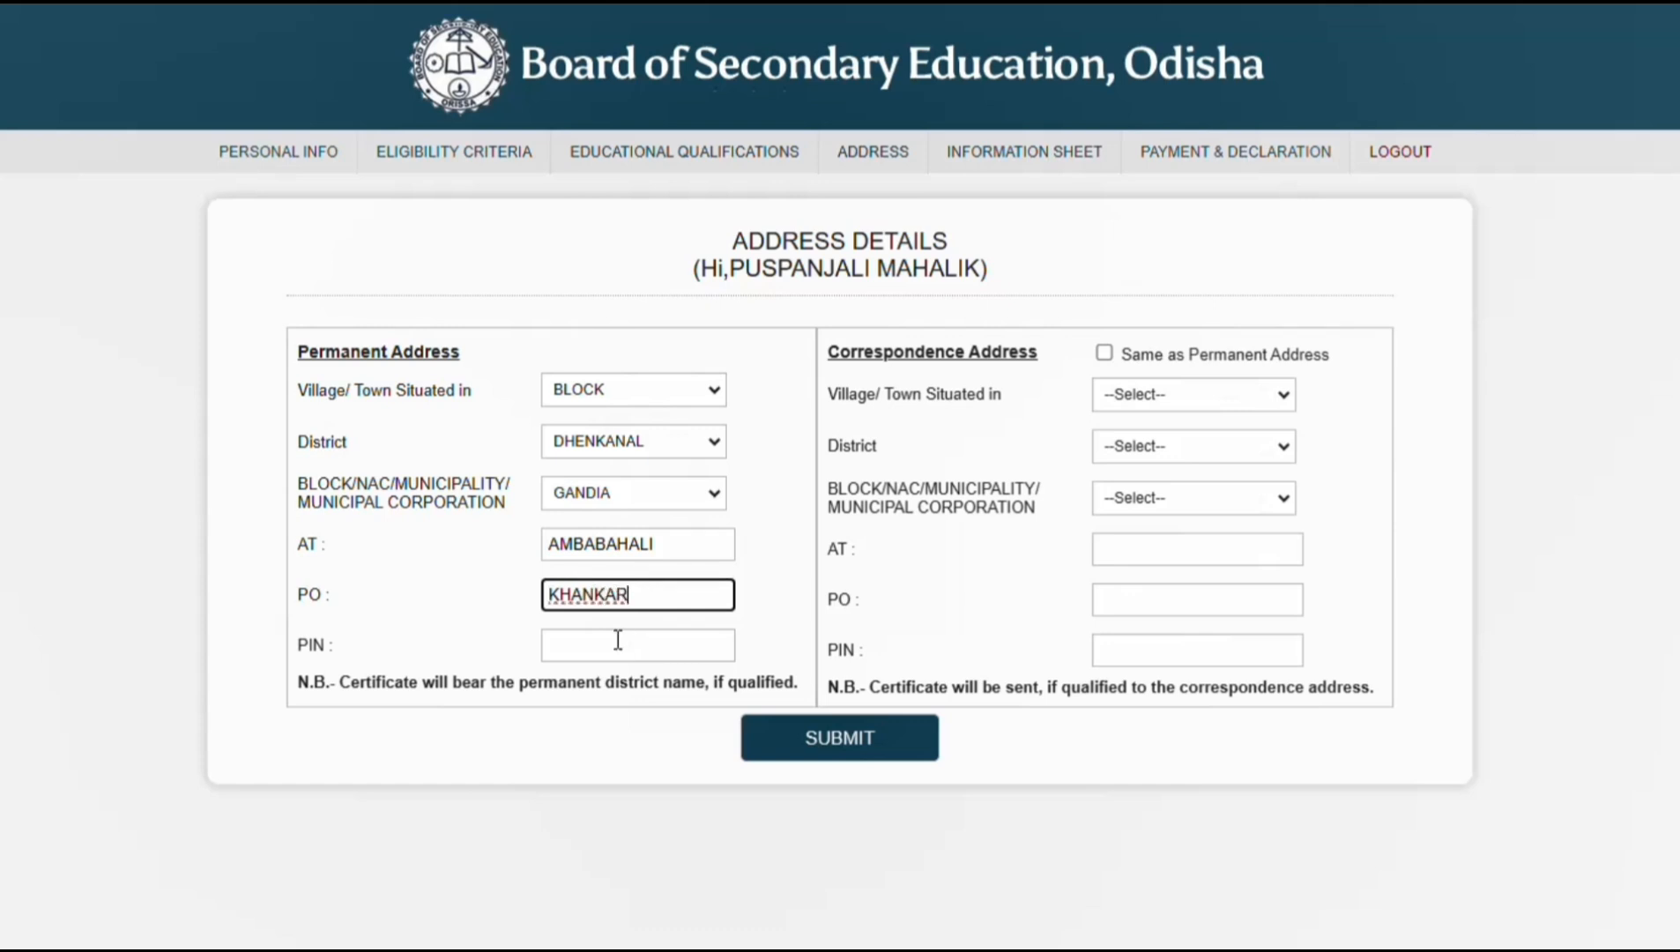
{"action": "left_click", "coordinate": [604, 646]}
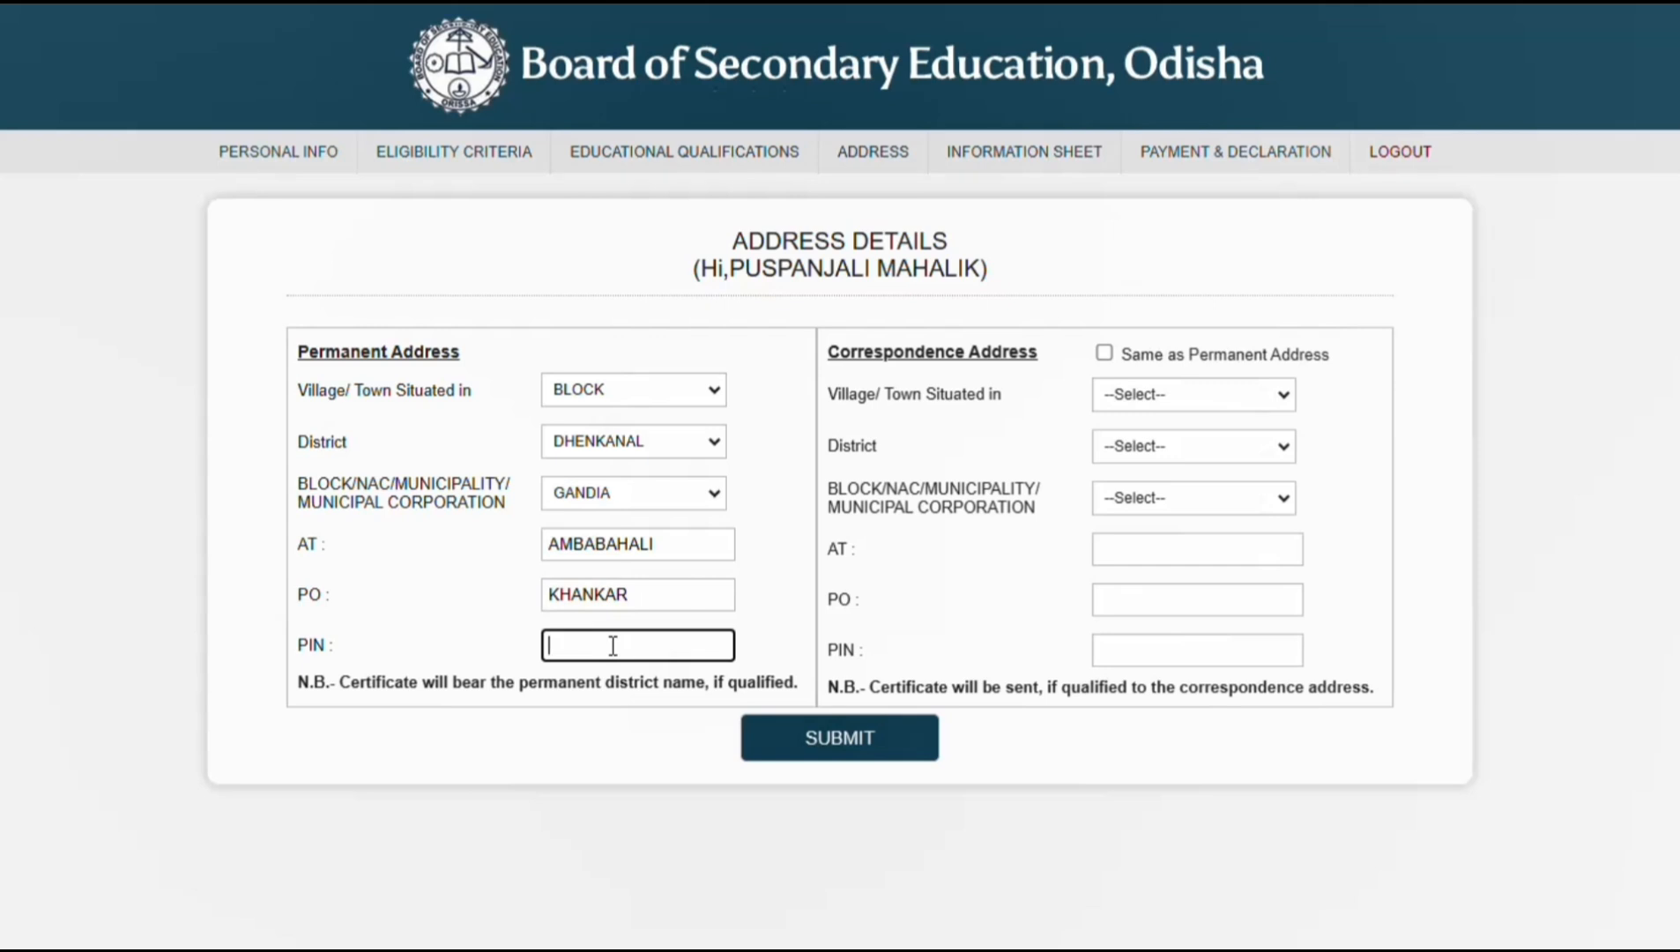
{"action": "left_click", "coordinate": [1103, 352]}
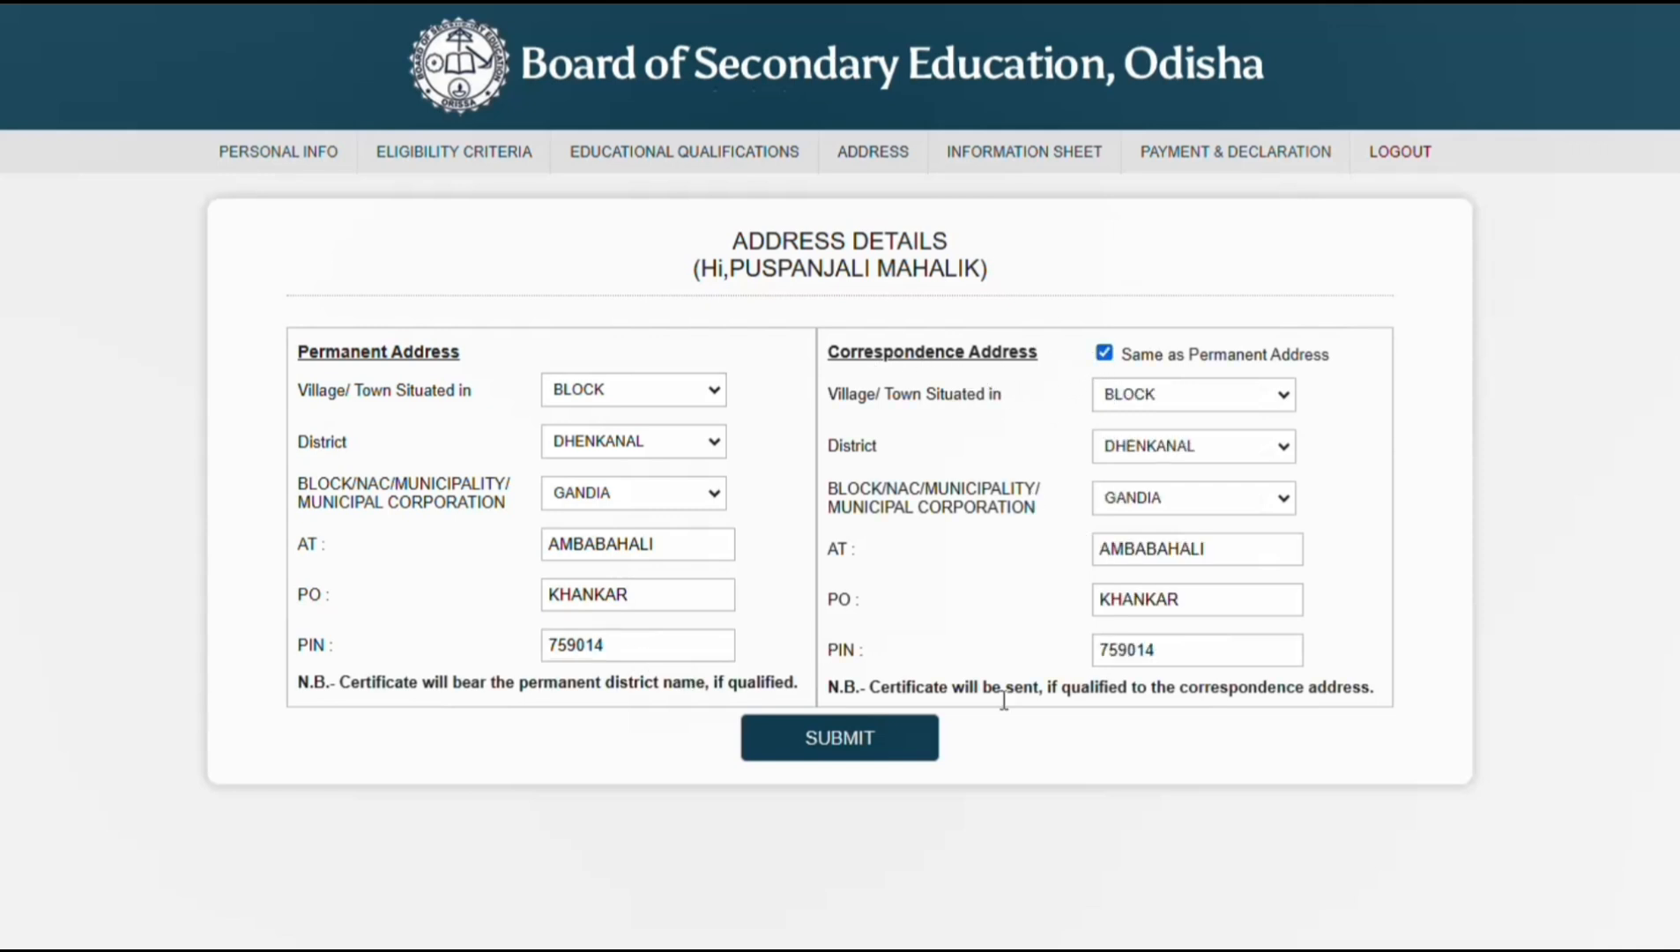
{"action": "left_click", "coordinate": [812, 736]}
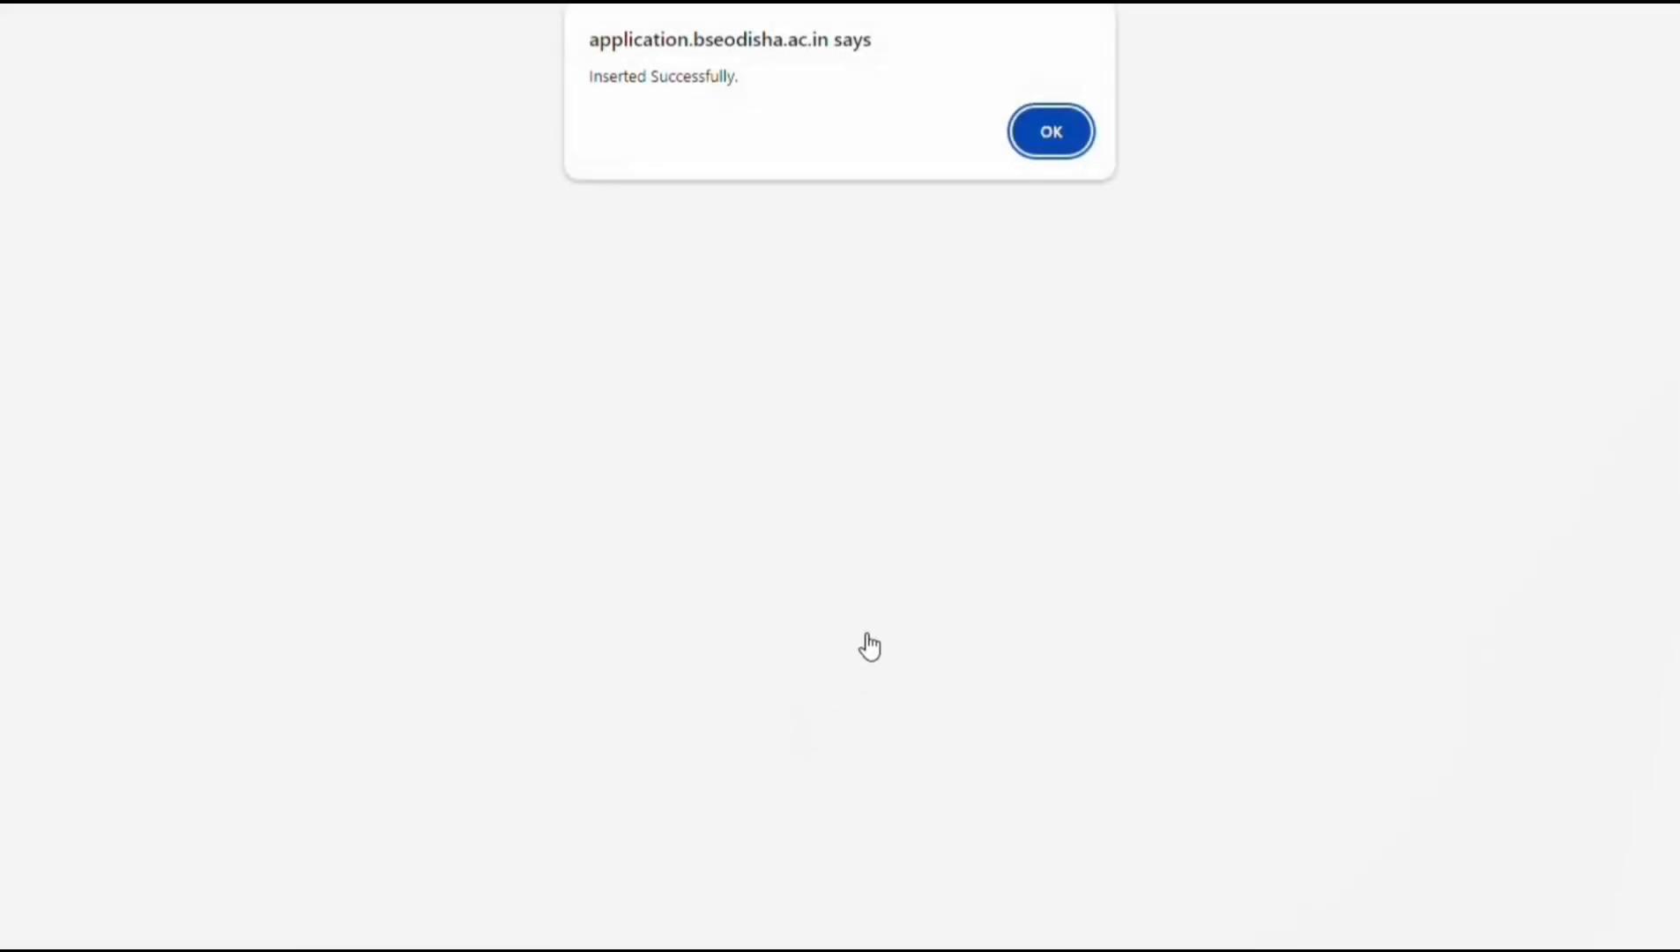
Dismiss the success message, exit fullscreen, and print the application preview
{"action": "left_click", "coordinate": [1057, 132]}
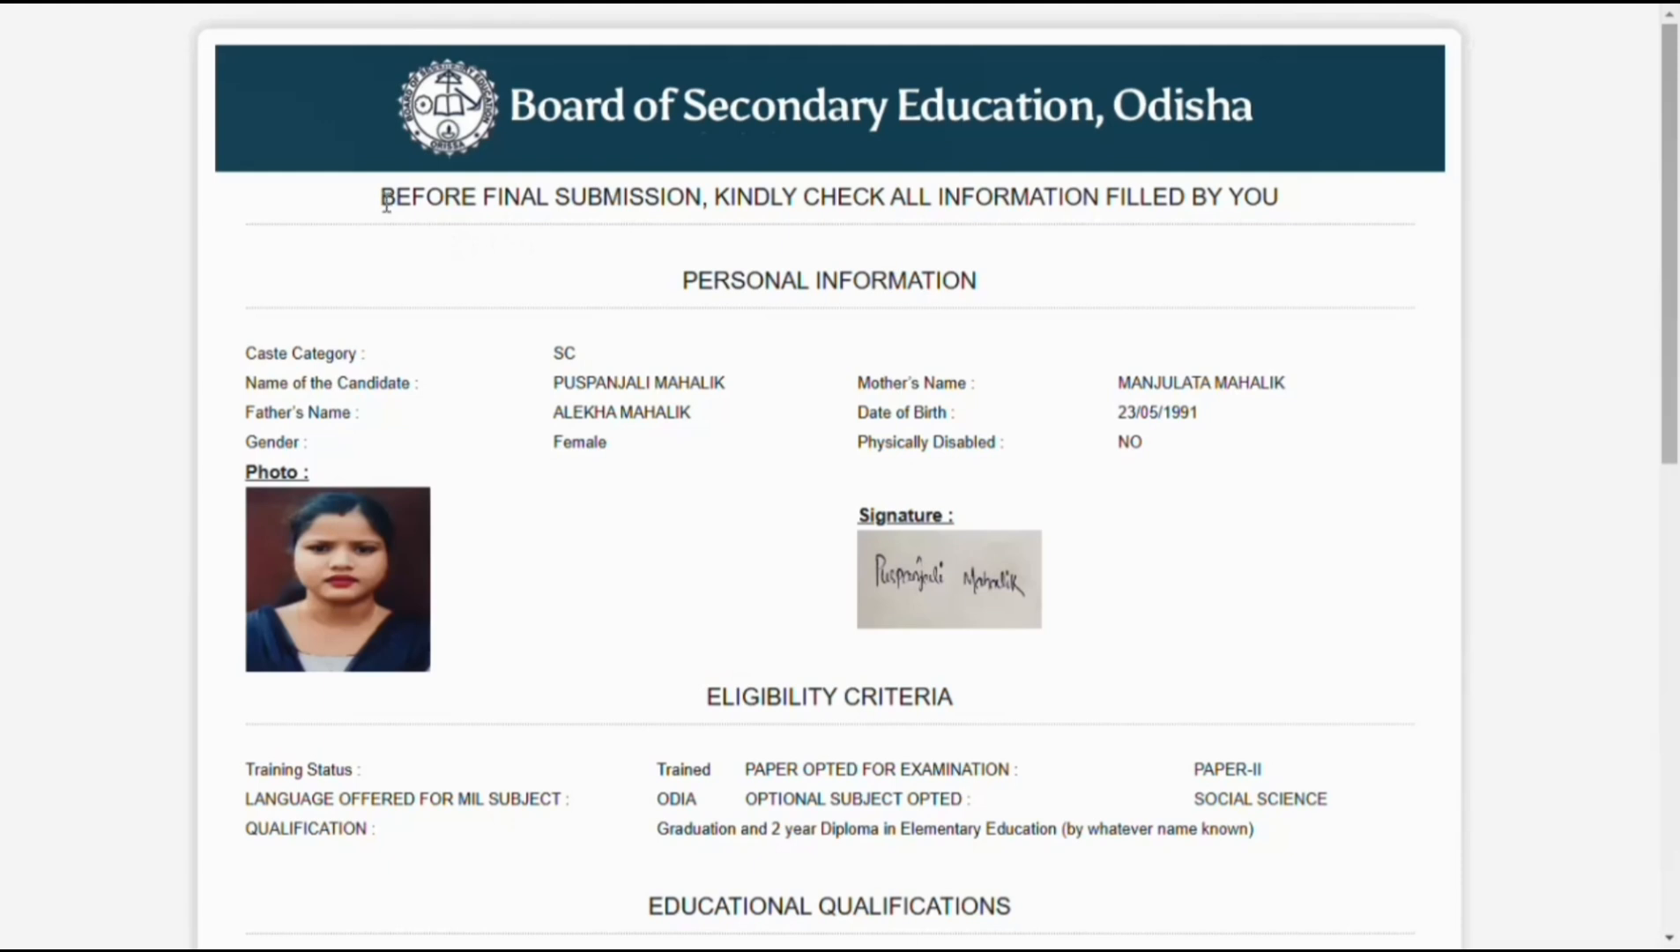
{"action": "left_click_drag", "start_coordinate": [382, 198], "coordinate": [1294, 225]}
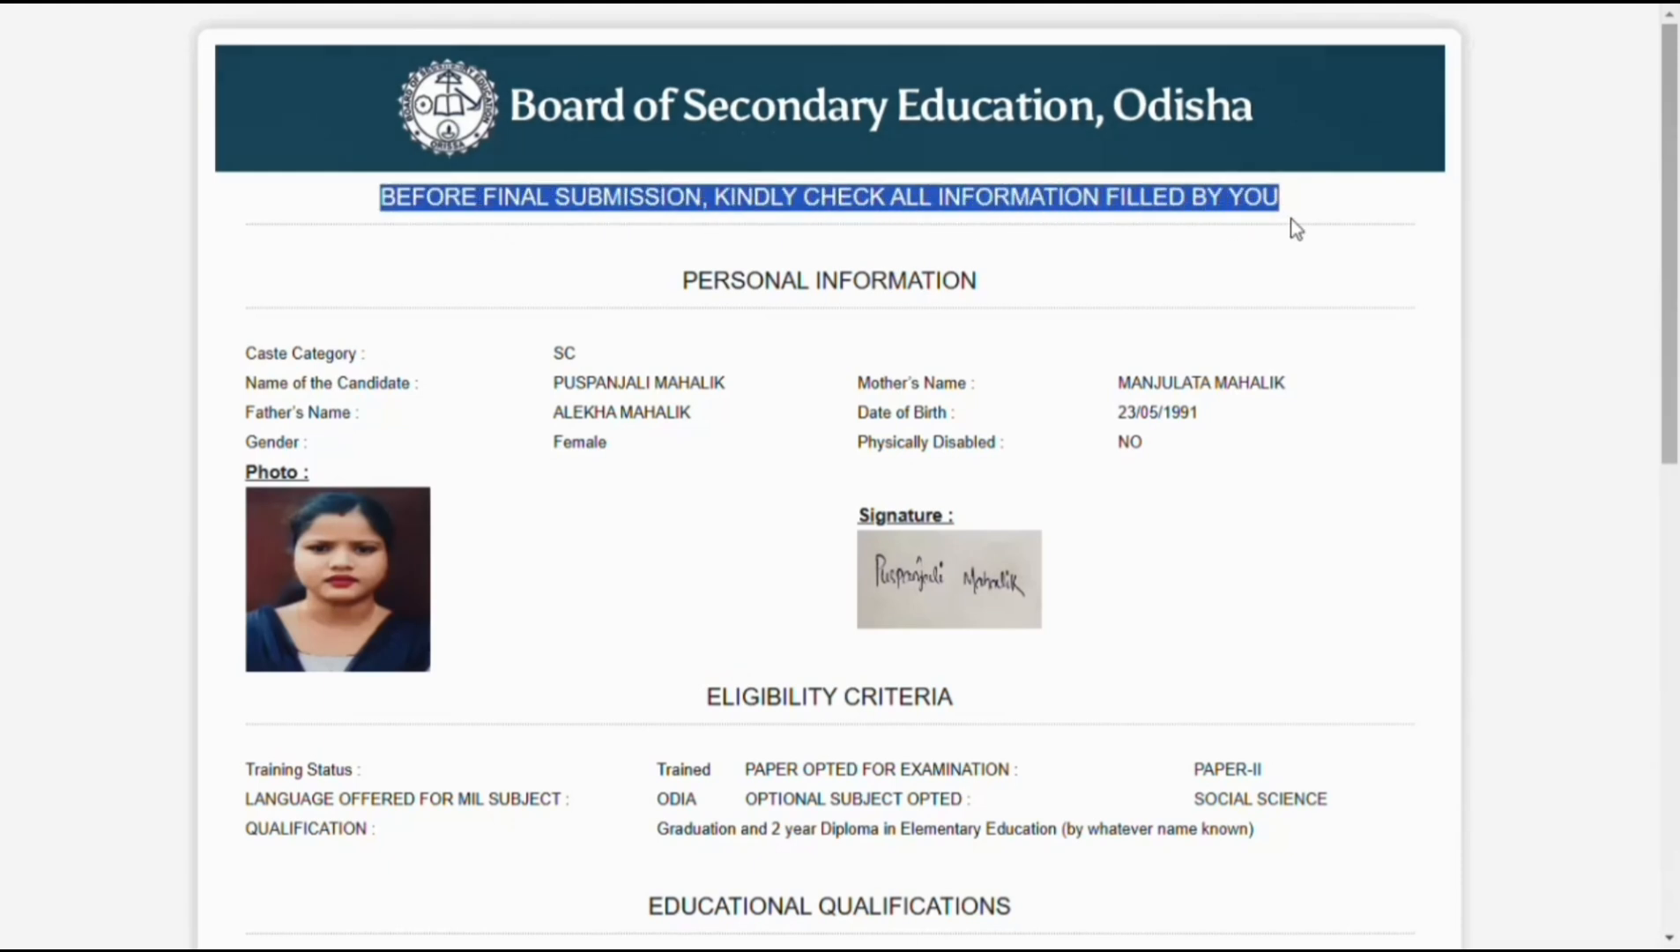
{"action": "left_click", "coordinate": [958, 291]}
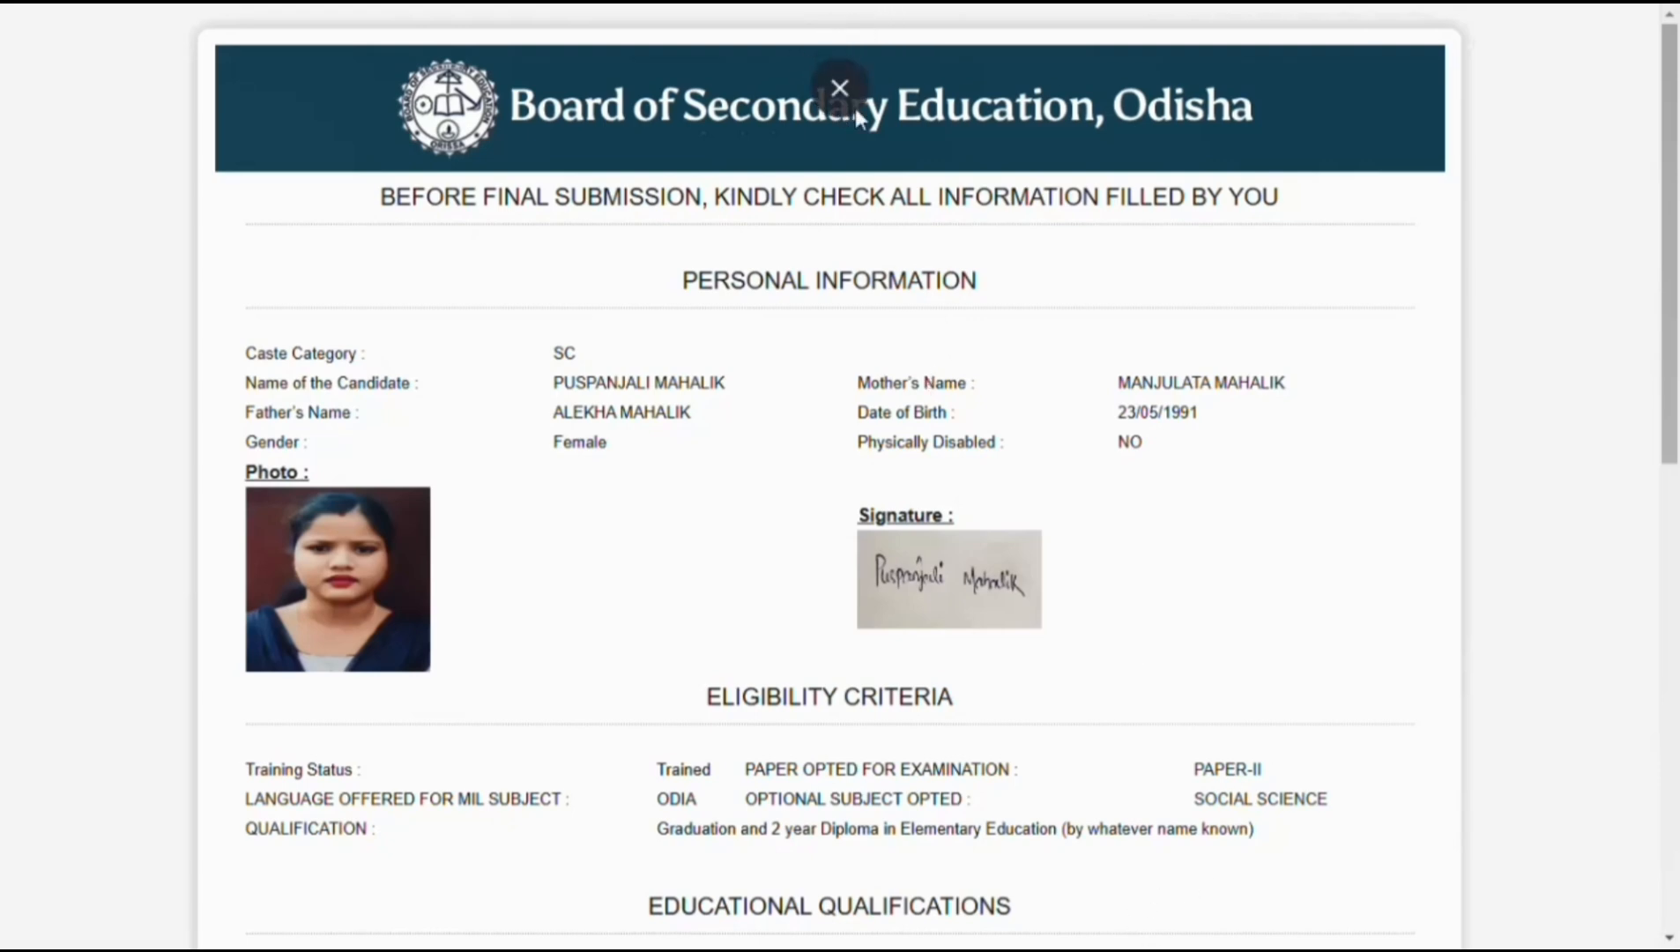
{"action": "left_click", "coordinate": [841, 84]}
{"action": "scroll", "coordinate": [1080, 410], "scroll_direction": "down", "scroll_amount": 1}
{"action": "left_click", "coordinate": [354, 837]}
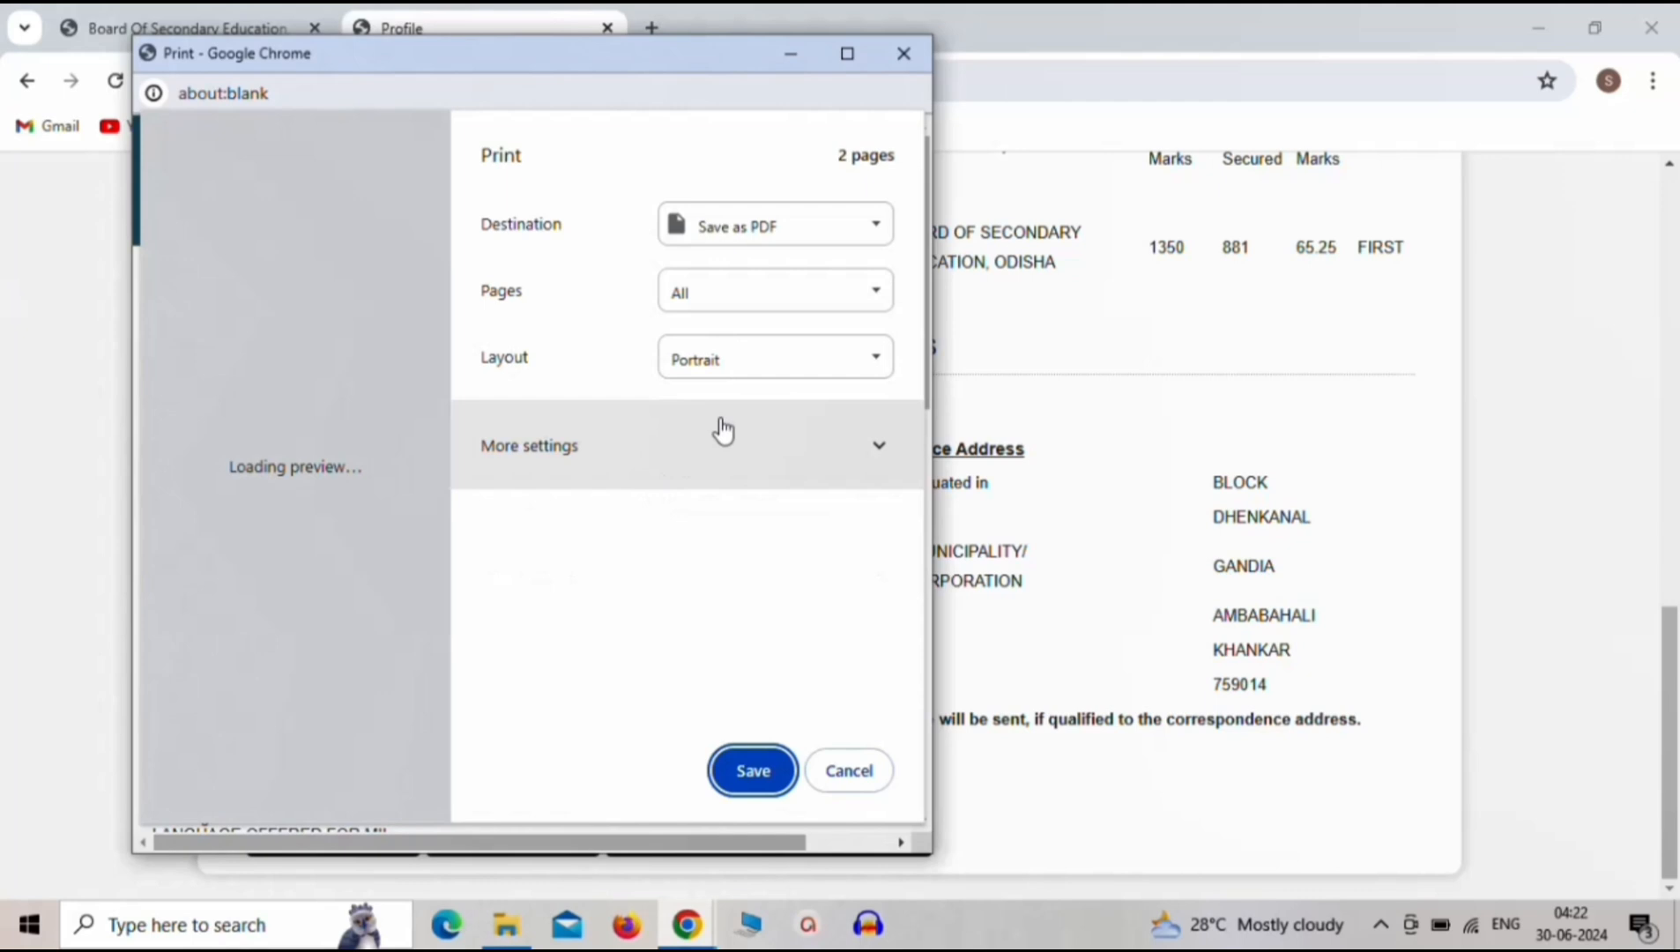
Save the preview as PDF 'PUSPA-OTET-CAF' on the Desktop and close the print window
{"action": "left_click", "coordinate": [745, 774]}
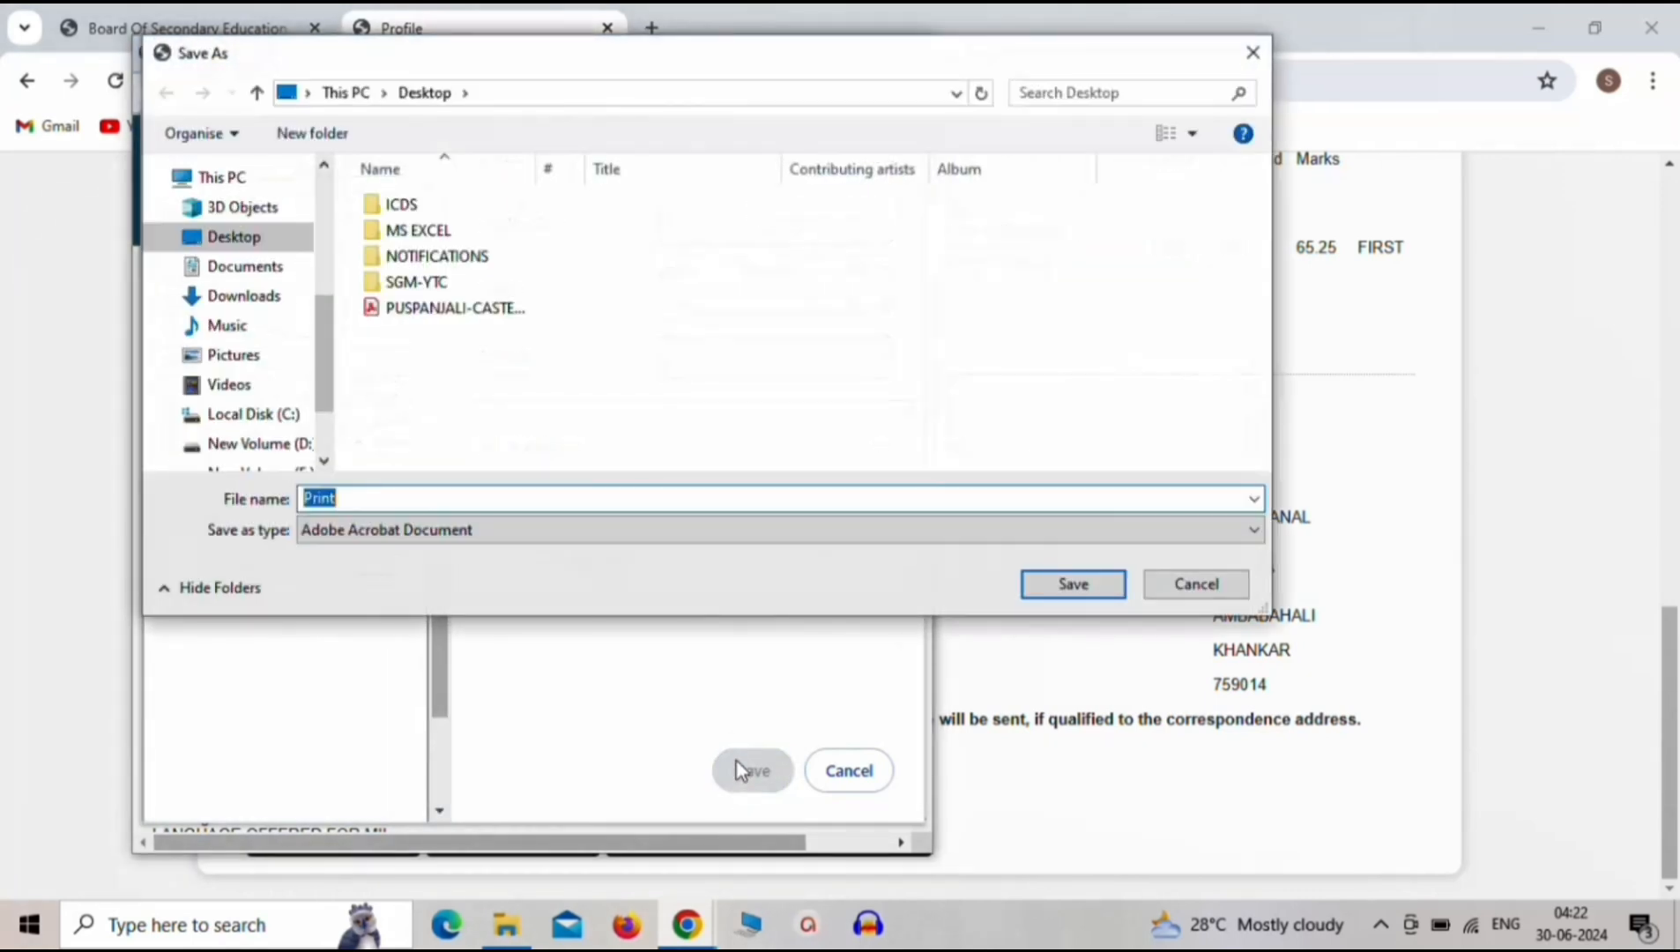
{"action": "key", "text": "BackSpace"}
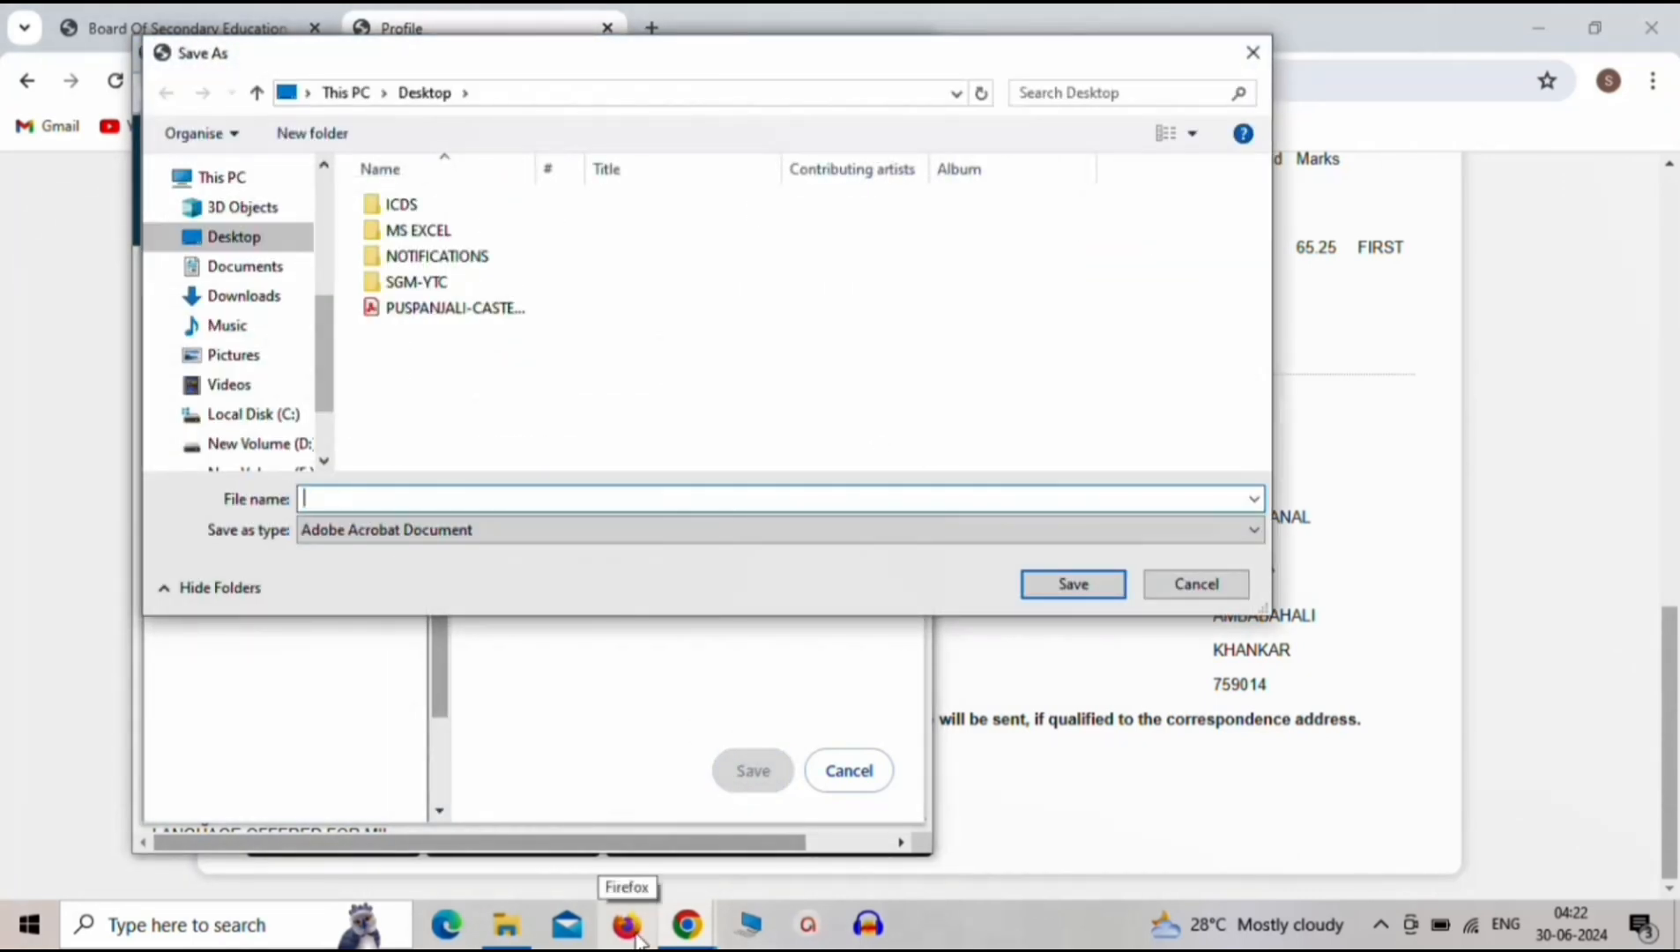
{"action": "type", "text": "PUSPA-OTET"}
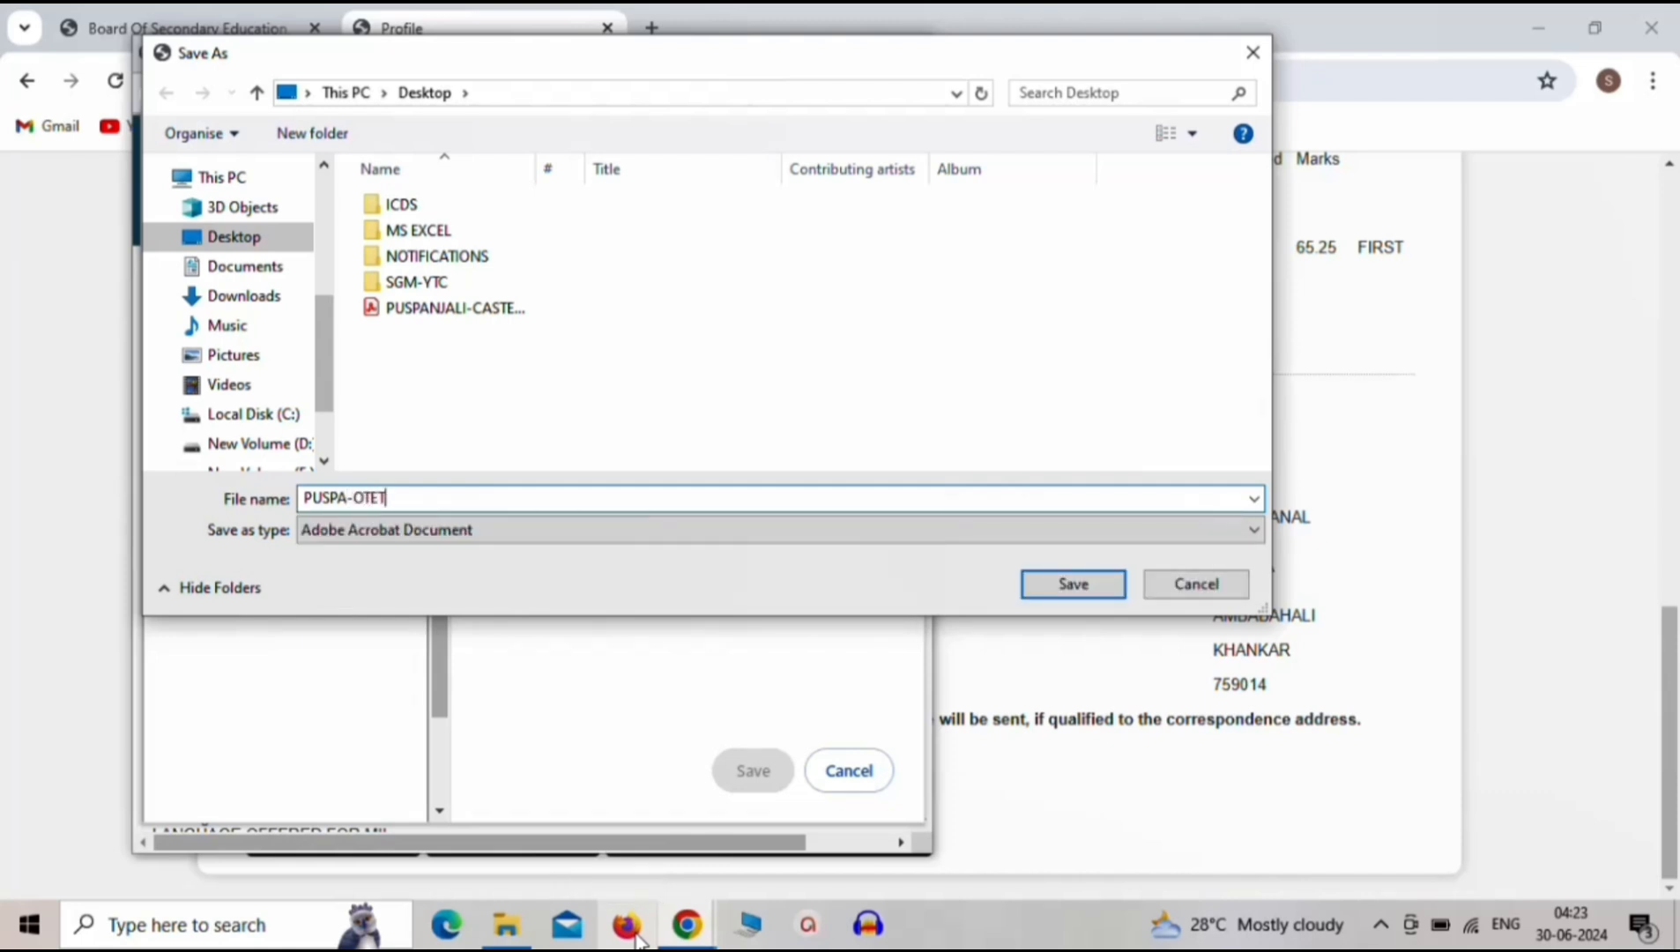
{"action": "type", "text": "-CAF"}
{"action": "scroll", "coordinate": [246, 231], "scroll_direction": "up", "scroll_amount": 5}
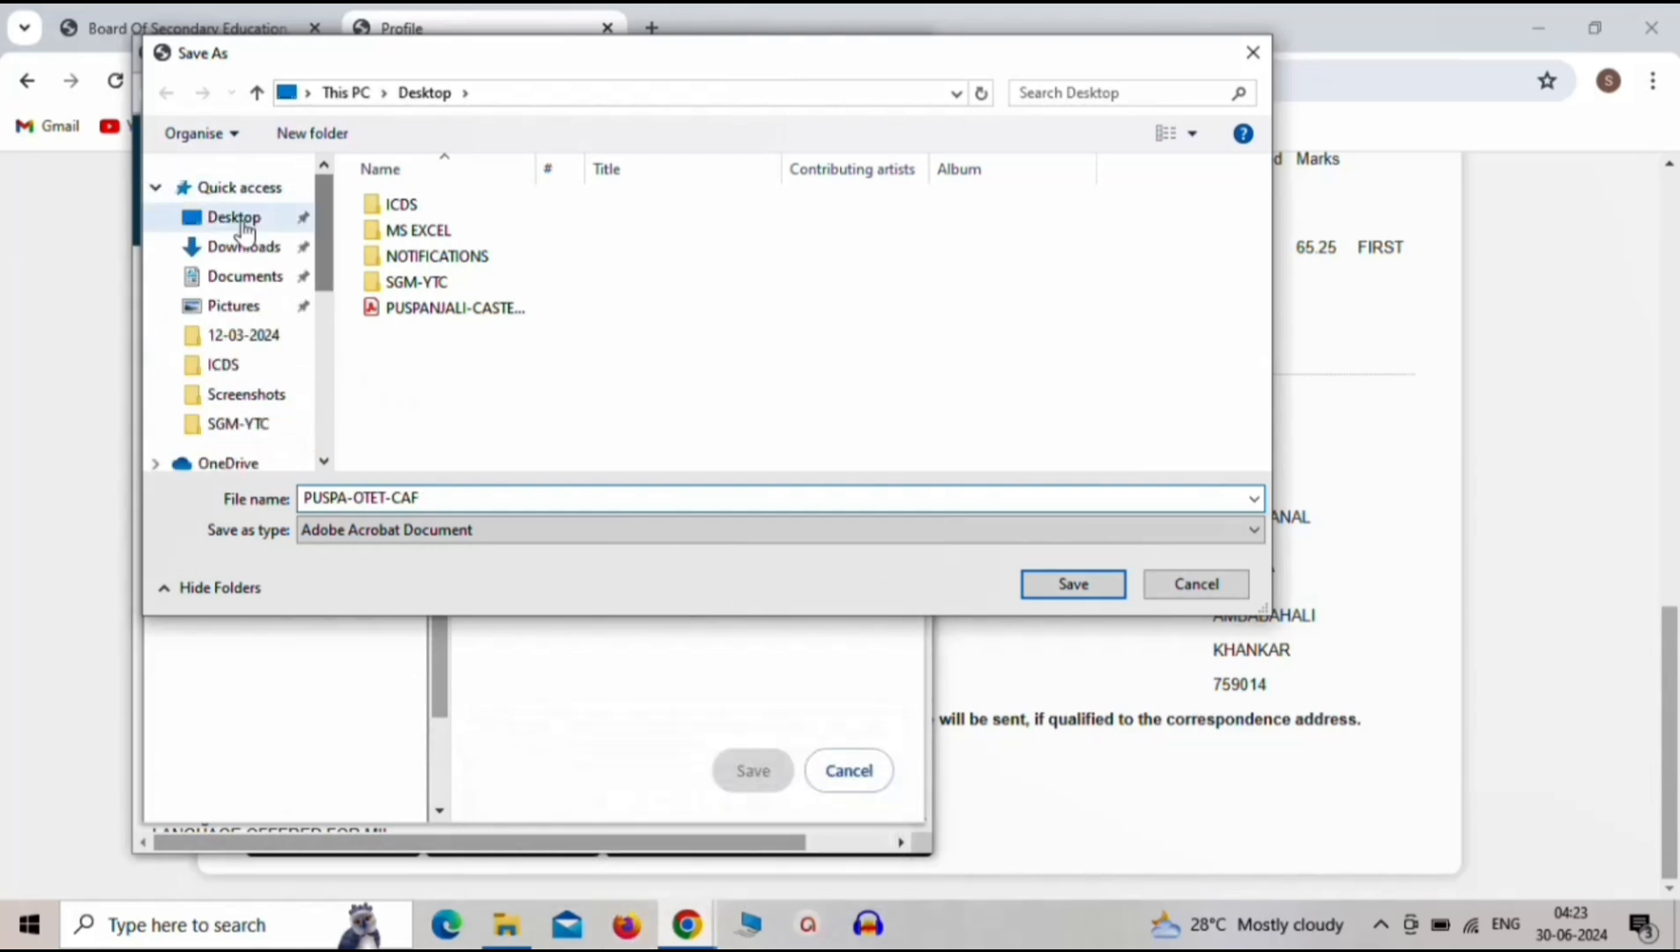
{"action": "left_click", "coordinate": [1077, 587]}
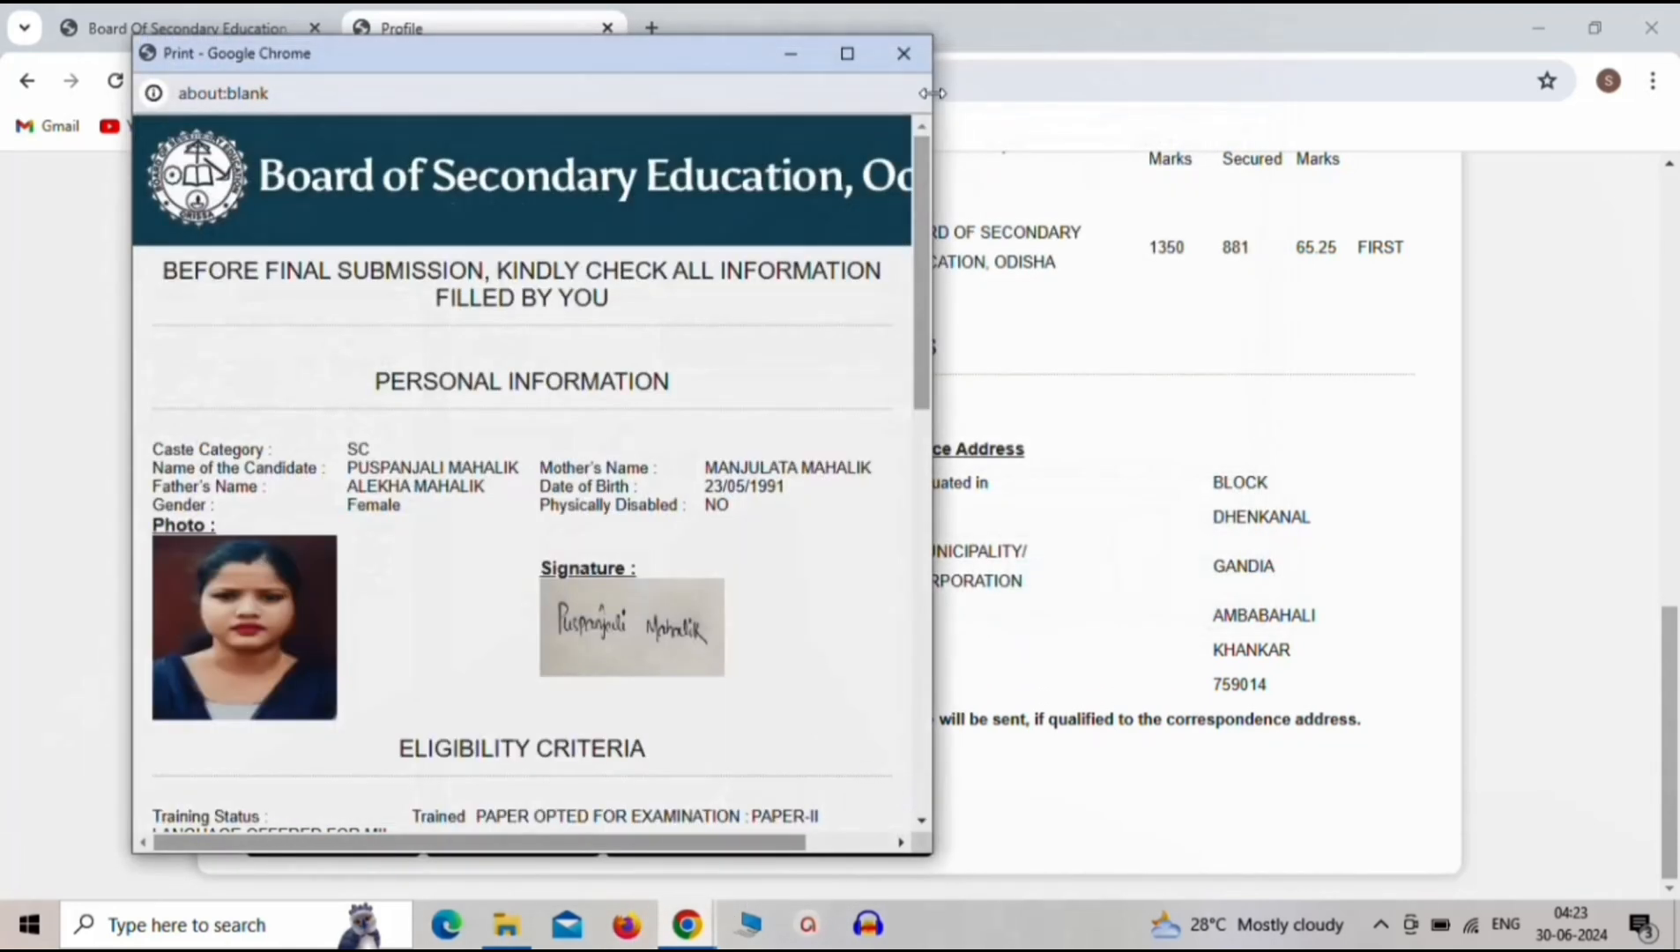
{"action": "left_click", "coordinate": [903, 53]}
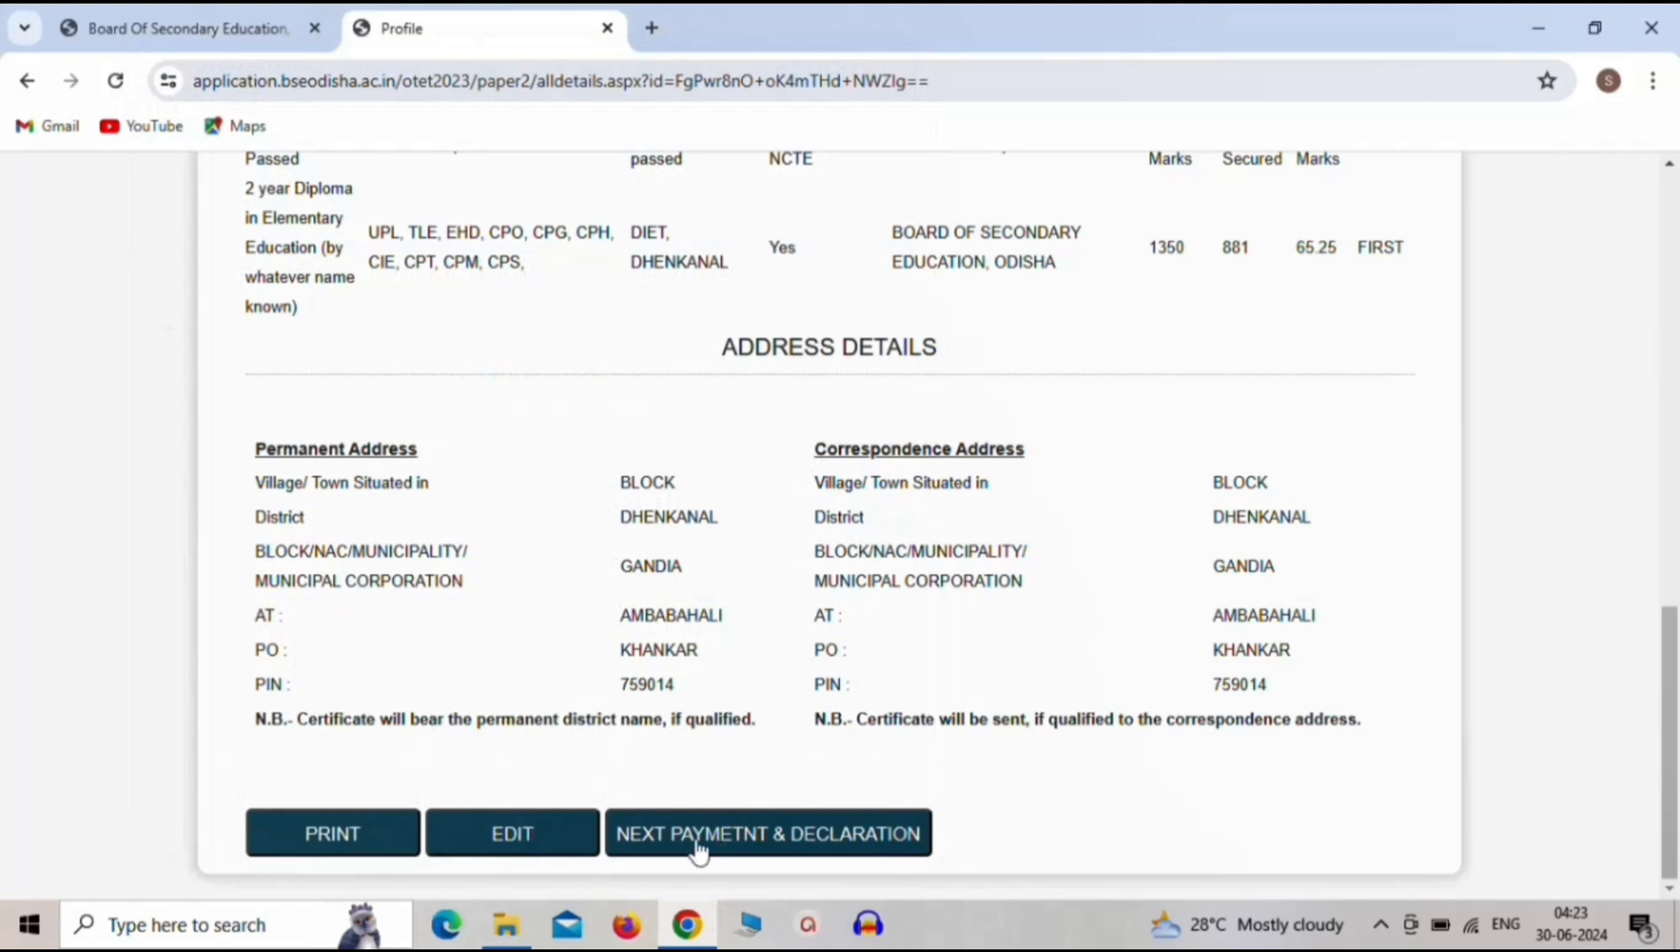
Tick the declaration and confirm the final submission of the OTET application to reach ₹600 payment
{"action": "left_click", "coordinate": [789, 848]}
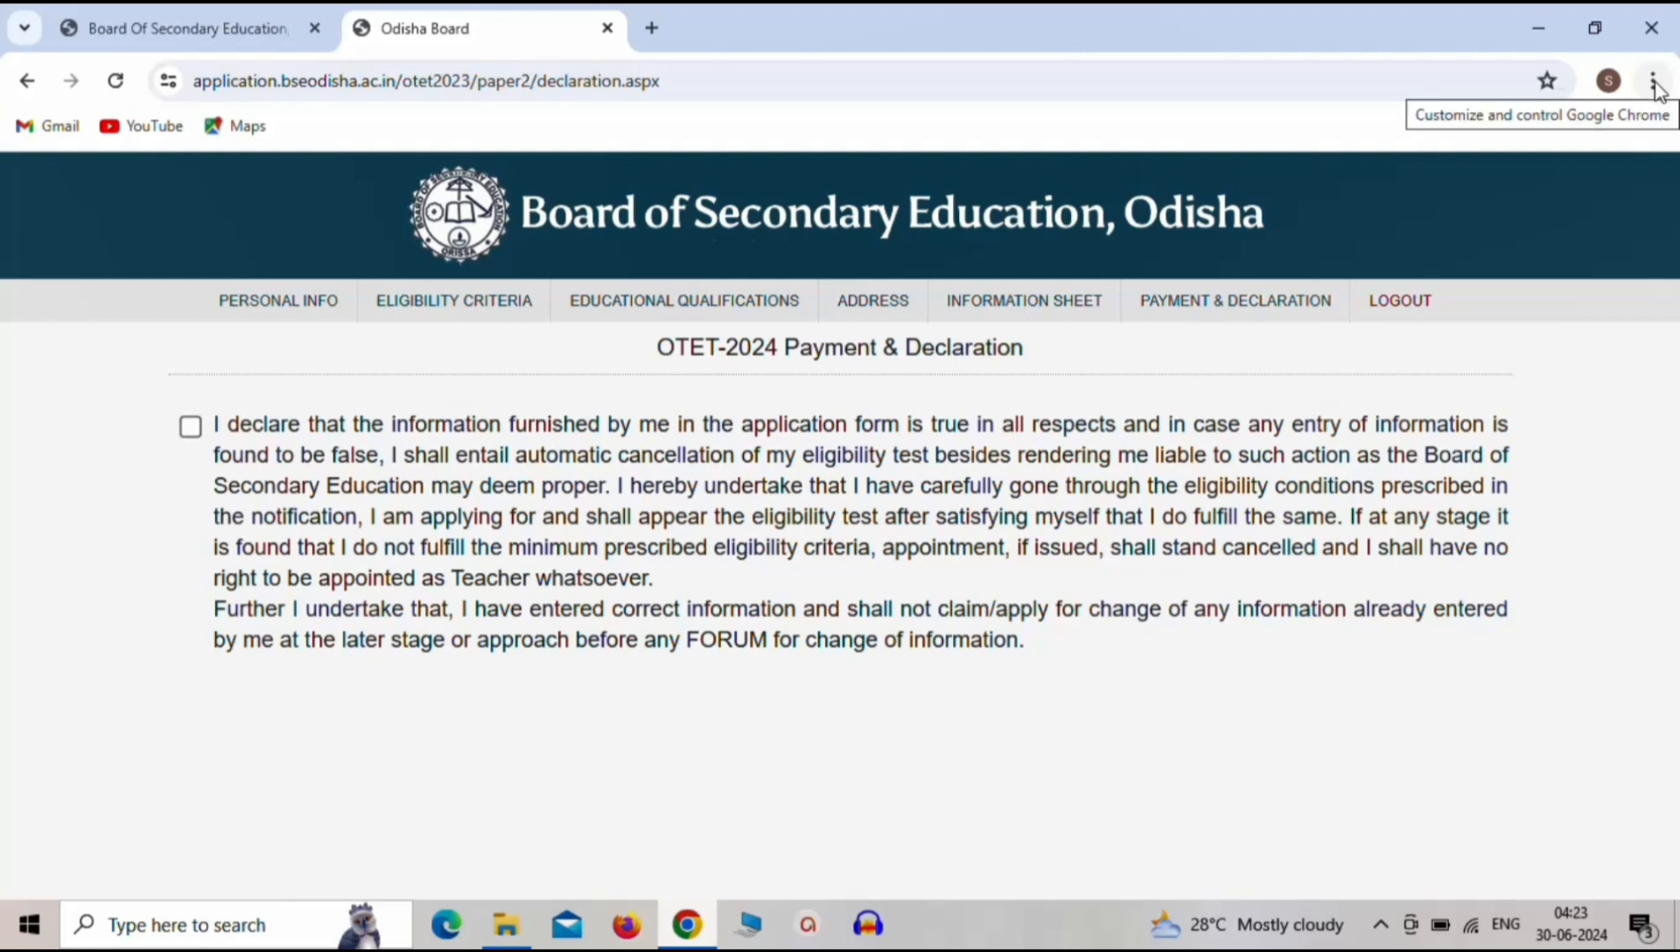
{"action": "left_click", "coordinate": [192, 428]}
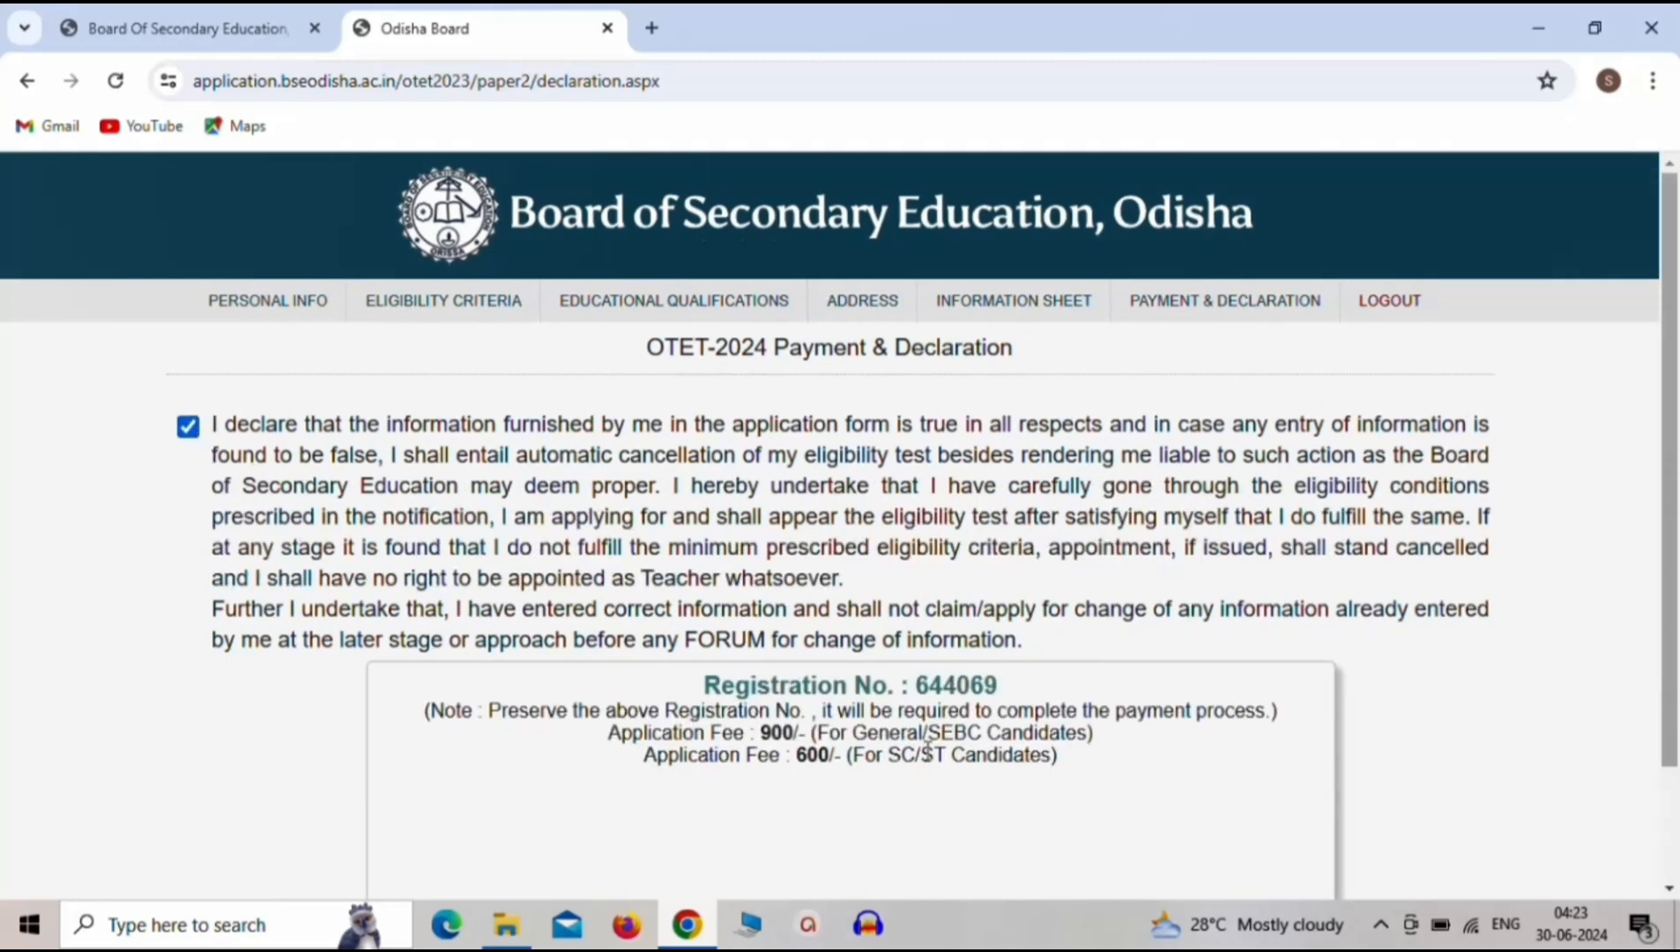
{"action": "scroll", "coordinate": [907, 714], "scroll_direction": "down", "scroll_amount": 1}
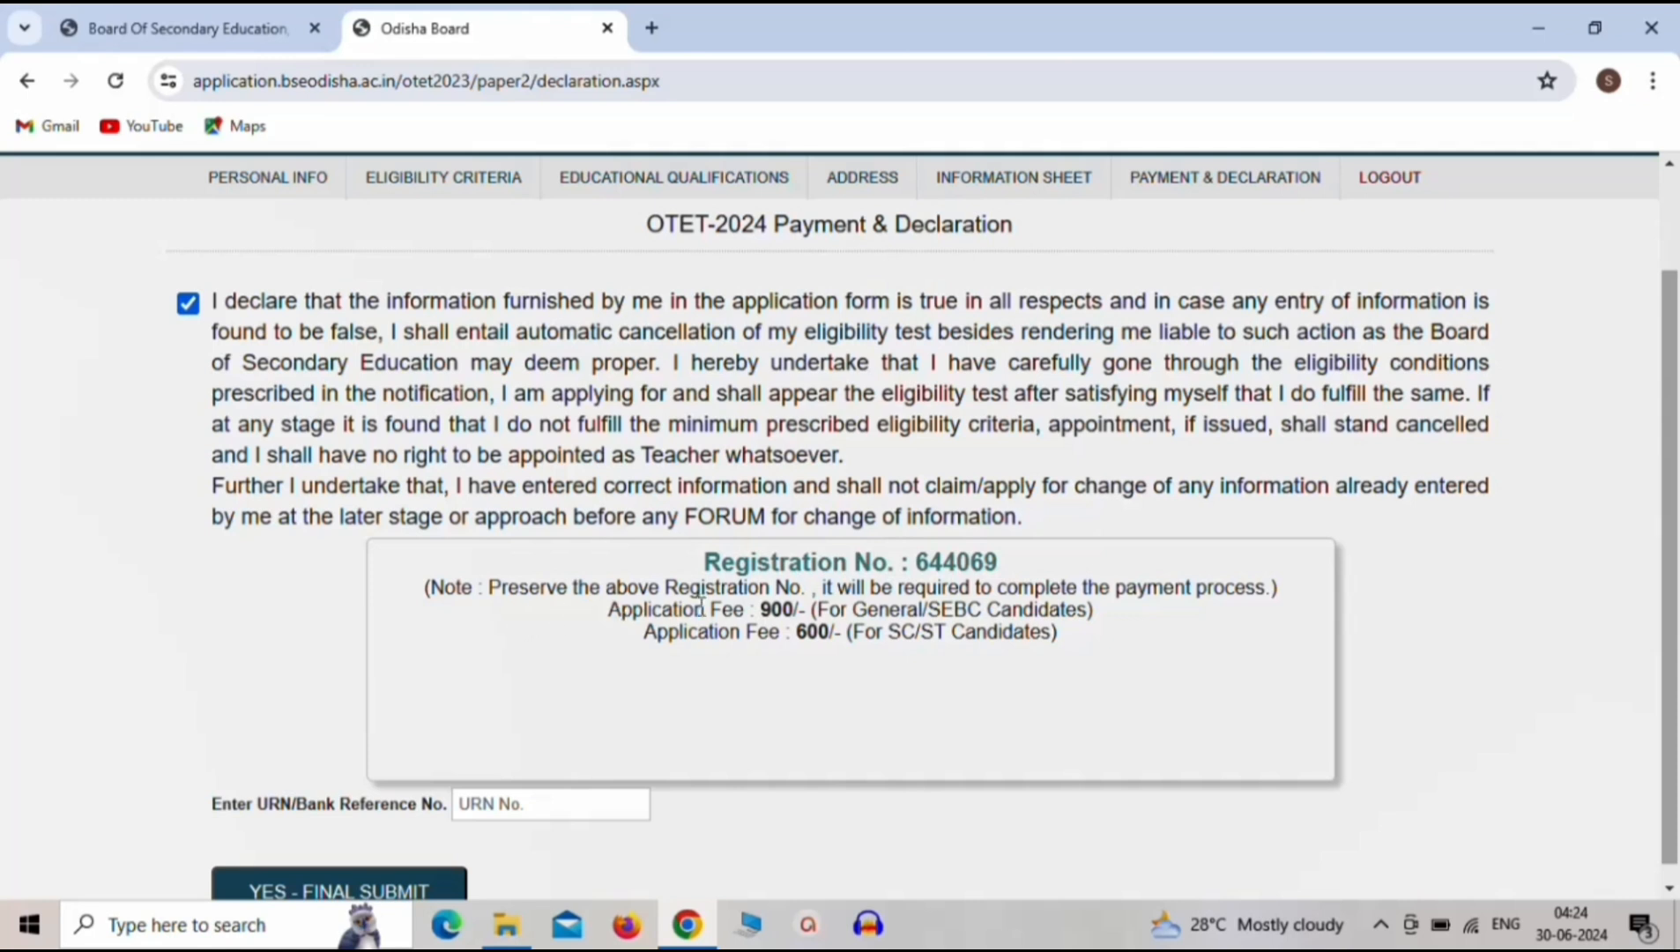
{"action": "scroll", "coordinate": [820, 663], "scroll_direction": "down", "scroll_amount": 1}
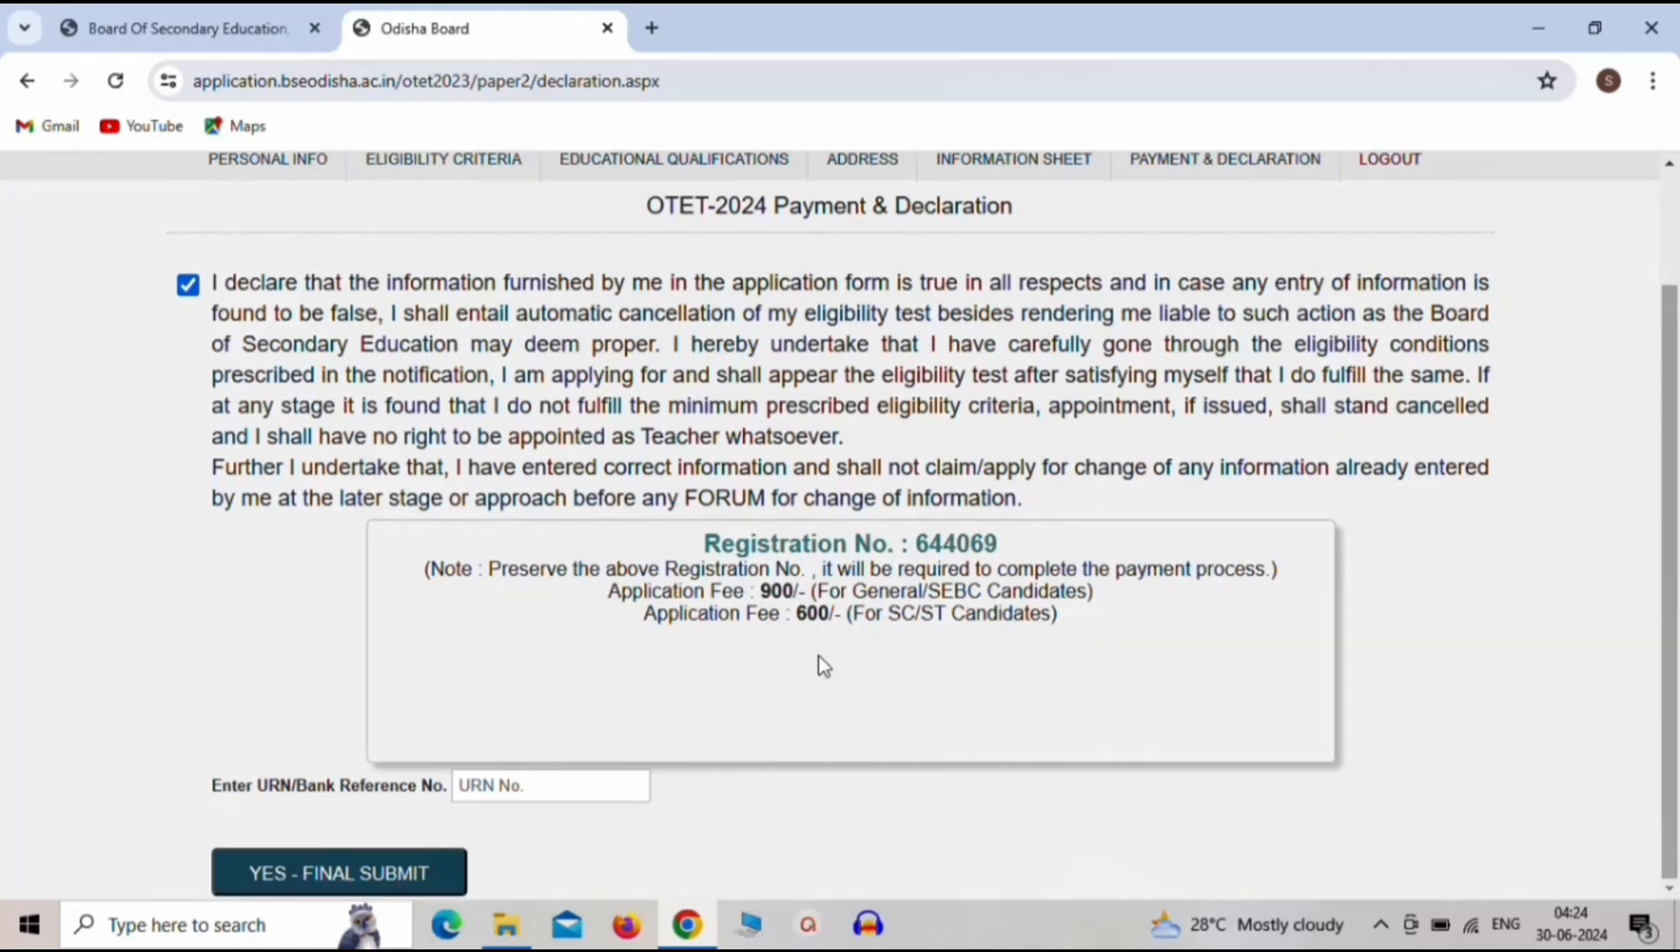
{"action": "left_click", "coordinate": [342, 881]}
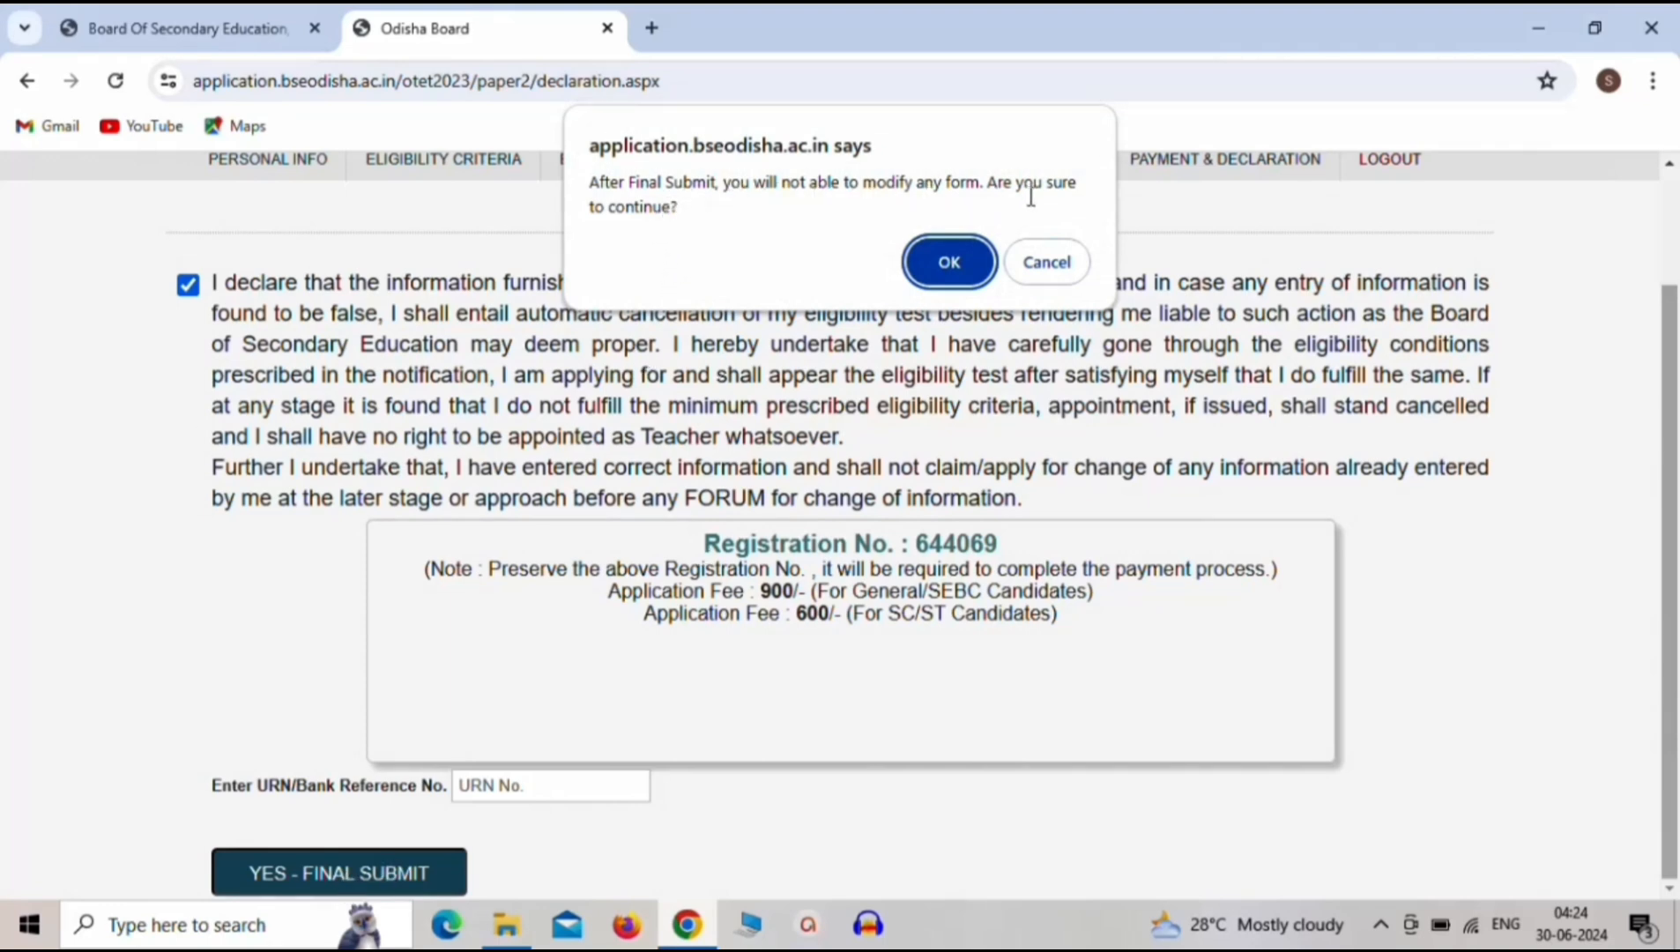
{"action": "left_click", "coordinate": [959, 264]}
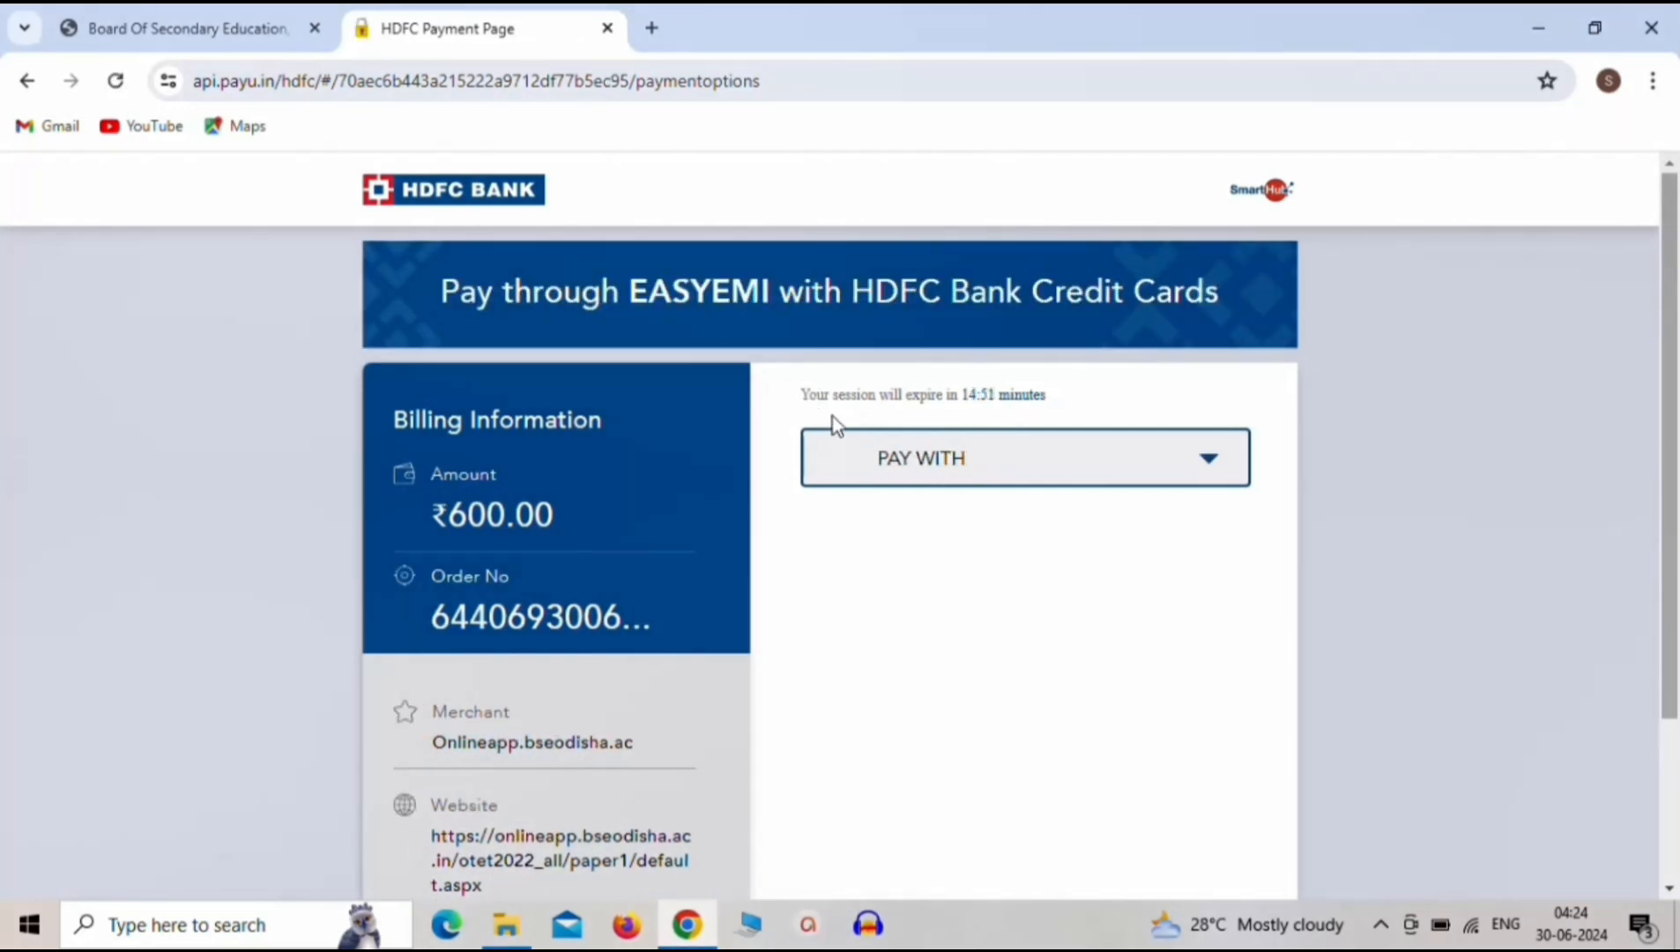
Choose OTHER BANK CREDIT CARD as the payment method on the HDFC gateway
{"action": "left_click", "coordinate": [1652, 81]}
{"action": "left_click", "coordinate": [1649, 539]}
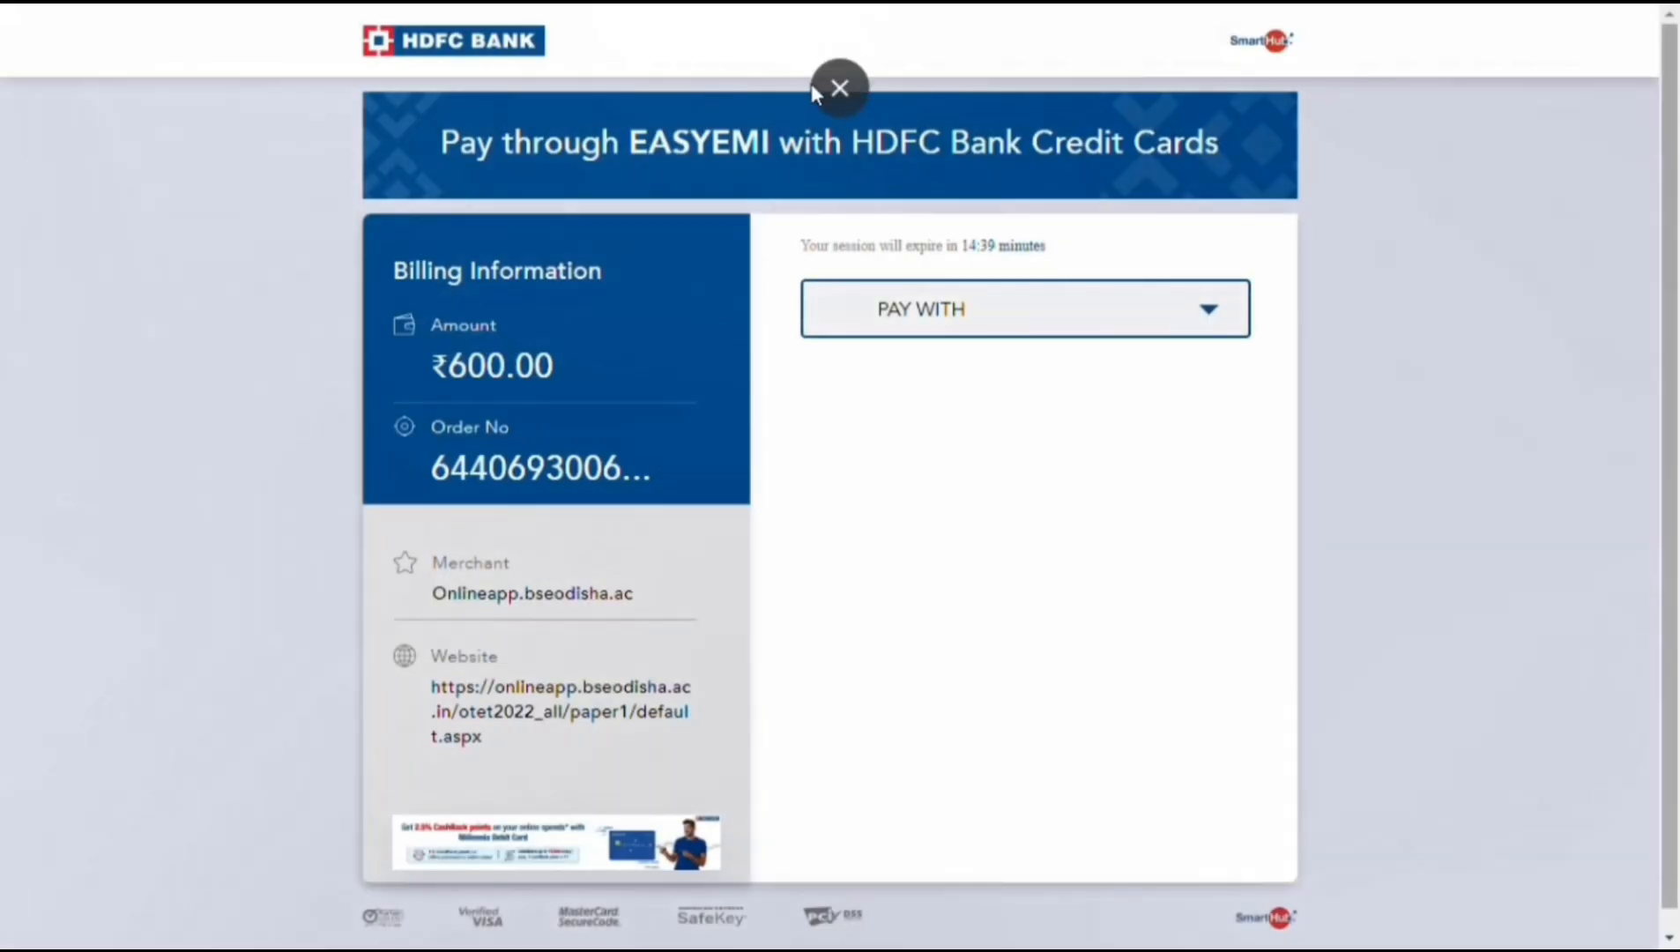
{"action": "left_click", "coordinate": [839, 82]}
{"action": "left_click", "coordinate": [1055, 463]}
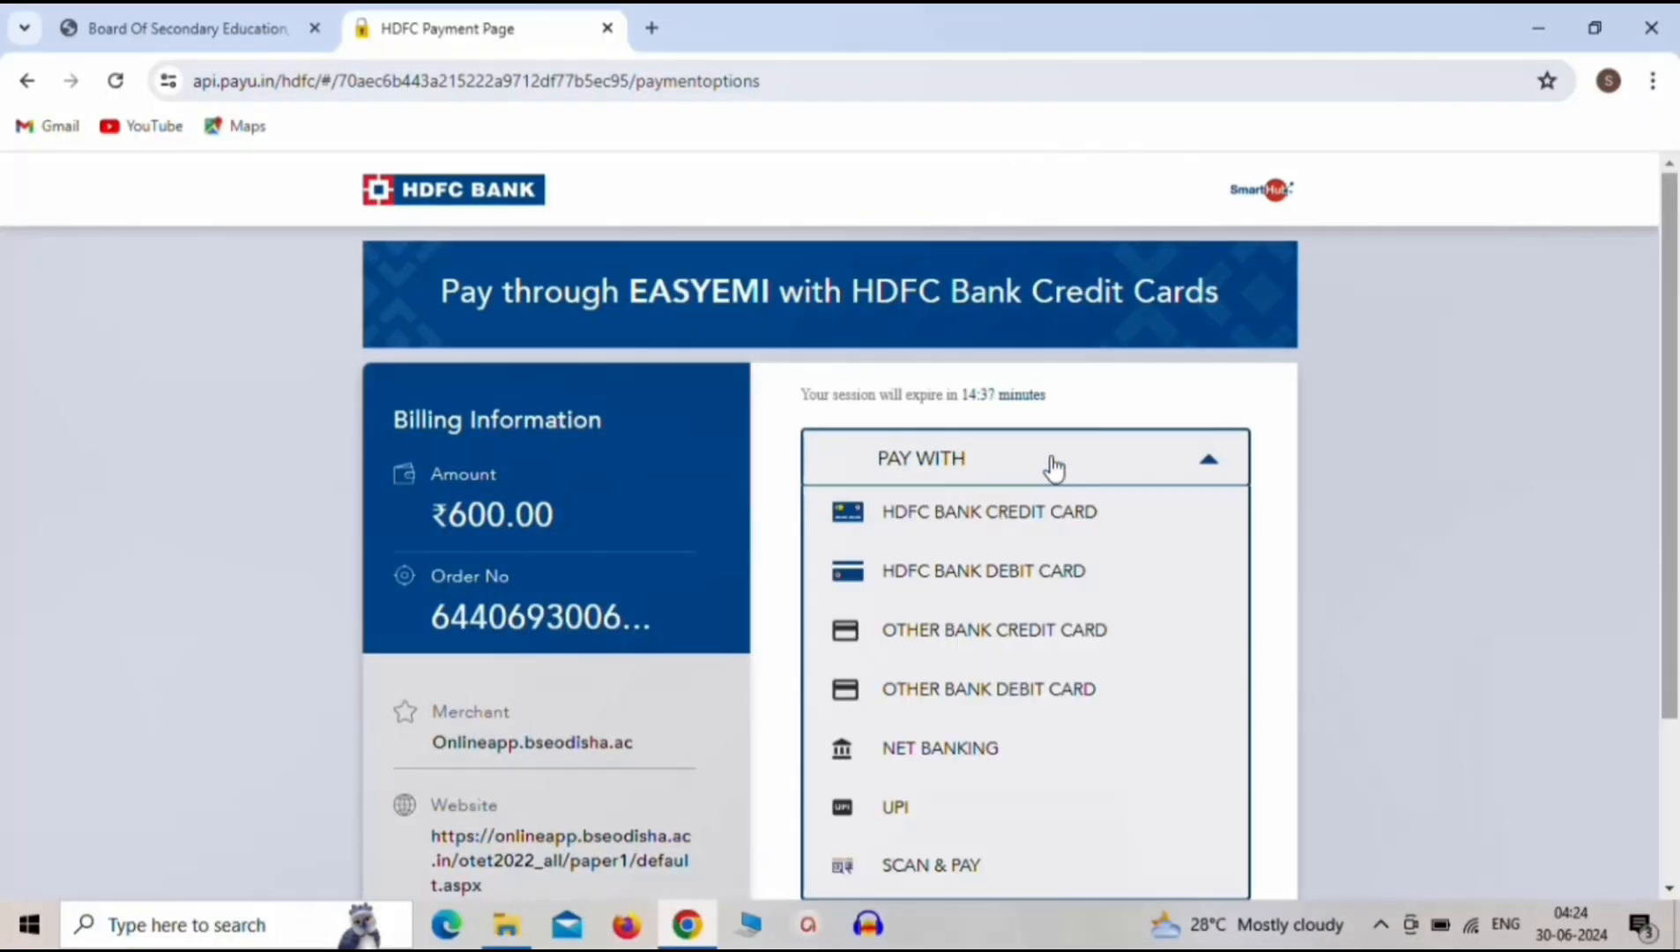
{"action": "left_click", "coordinate": [1053, 645]}
Enter the card number, expiry date, CVV and cardholder's name
{"action": "left_click", "coordinate": [974, 610]}
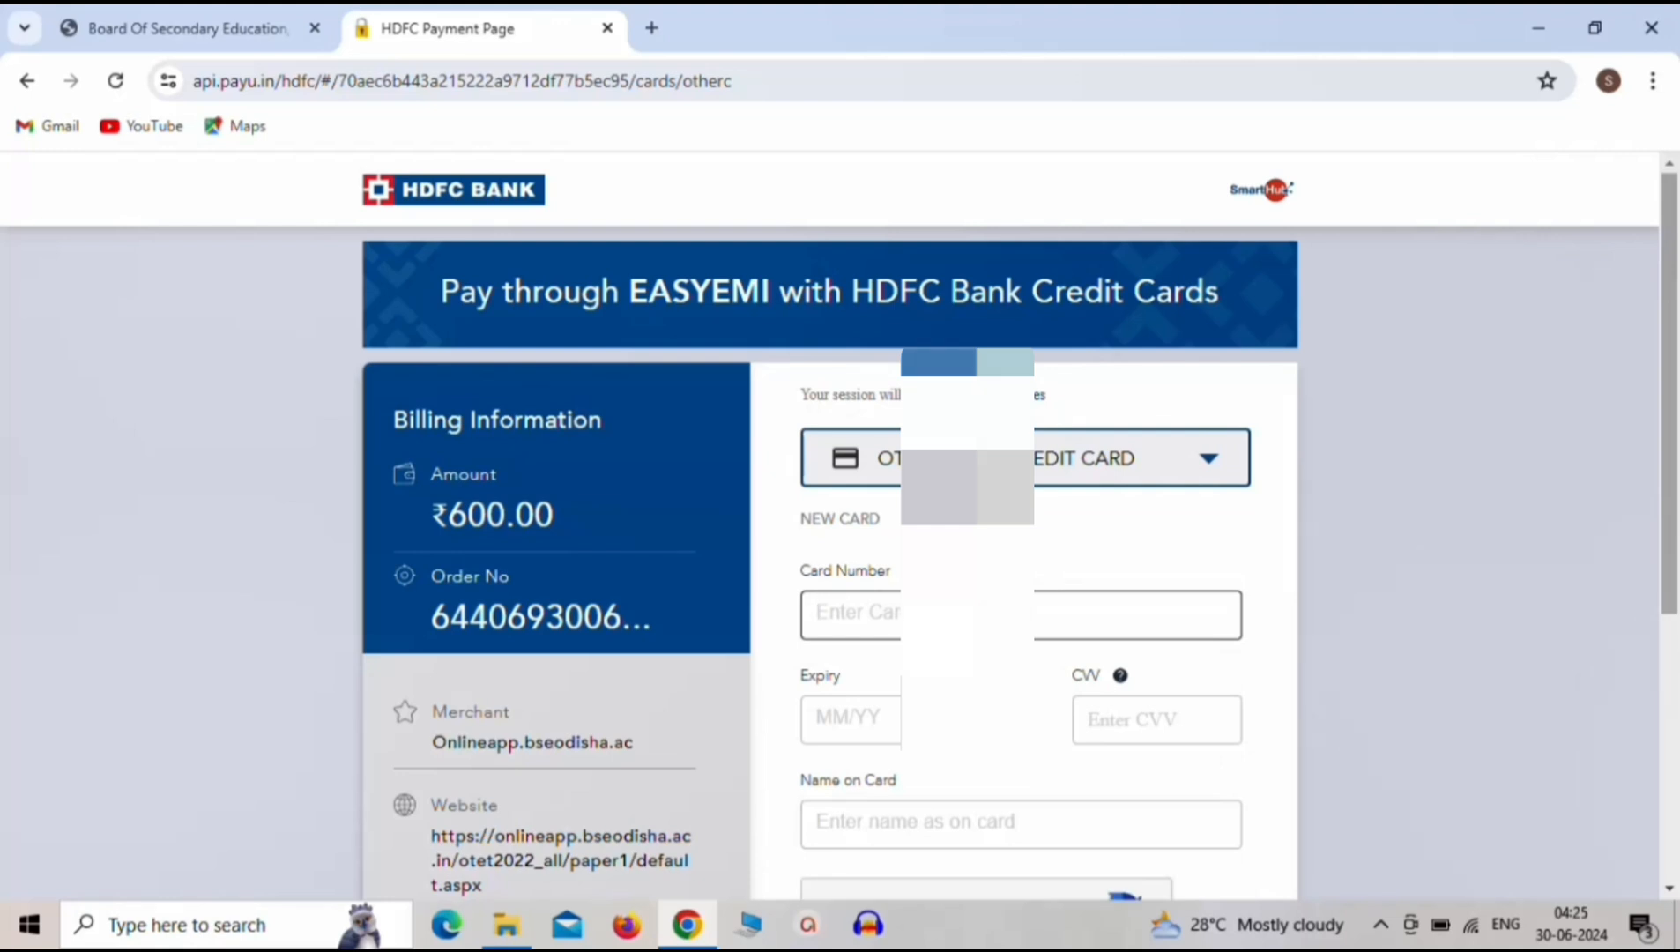
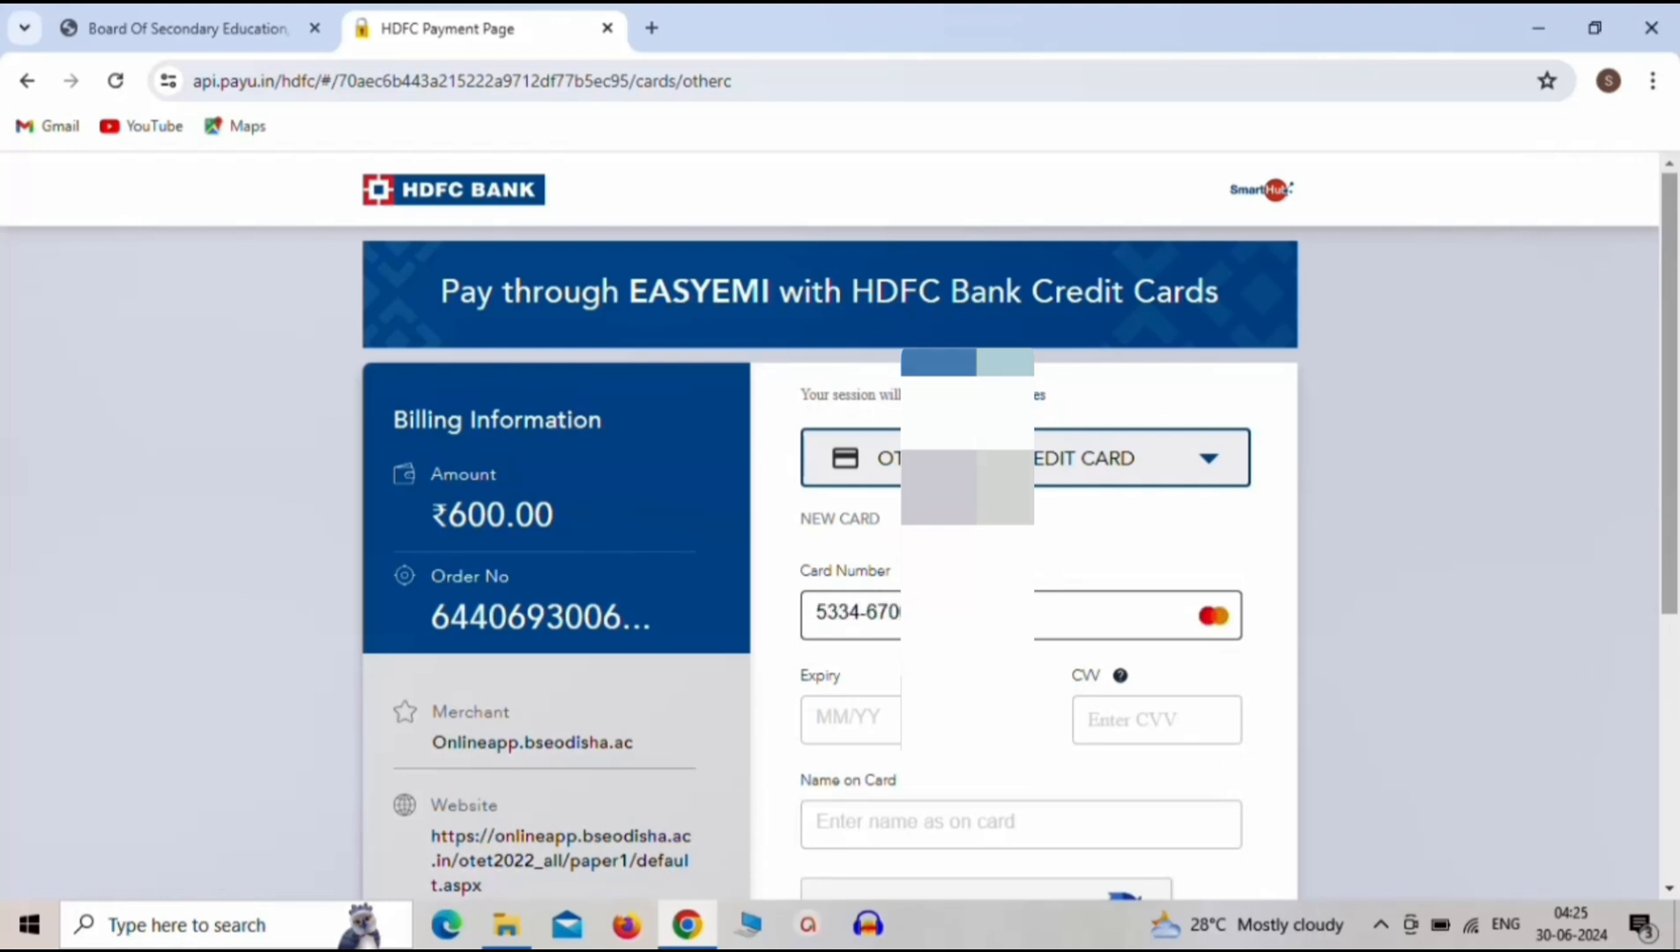
{"action": "left_click", "coordinate": [862, 716]}
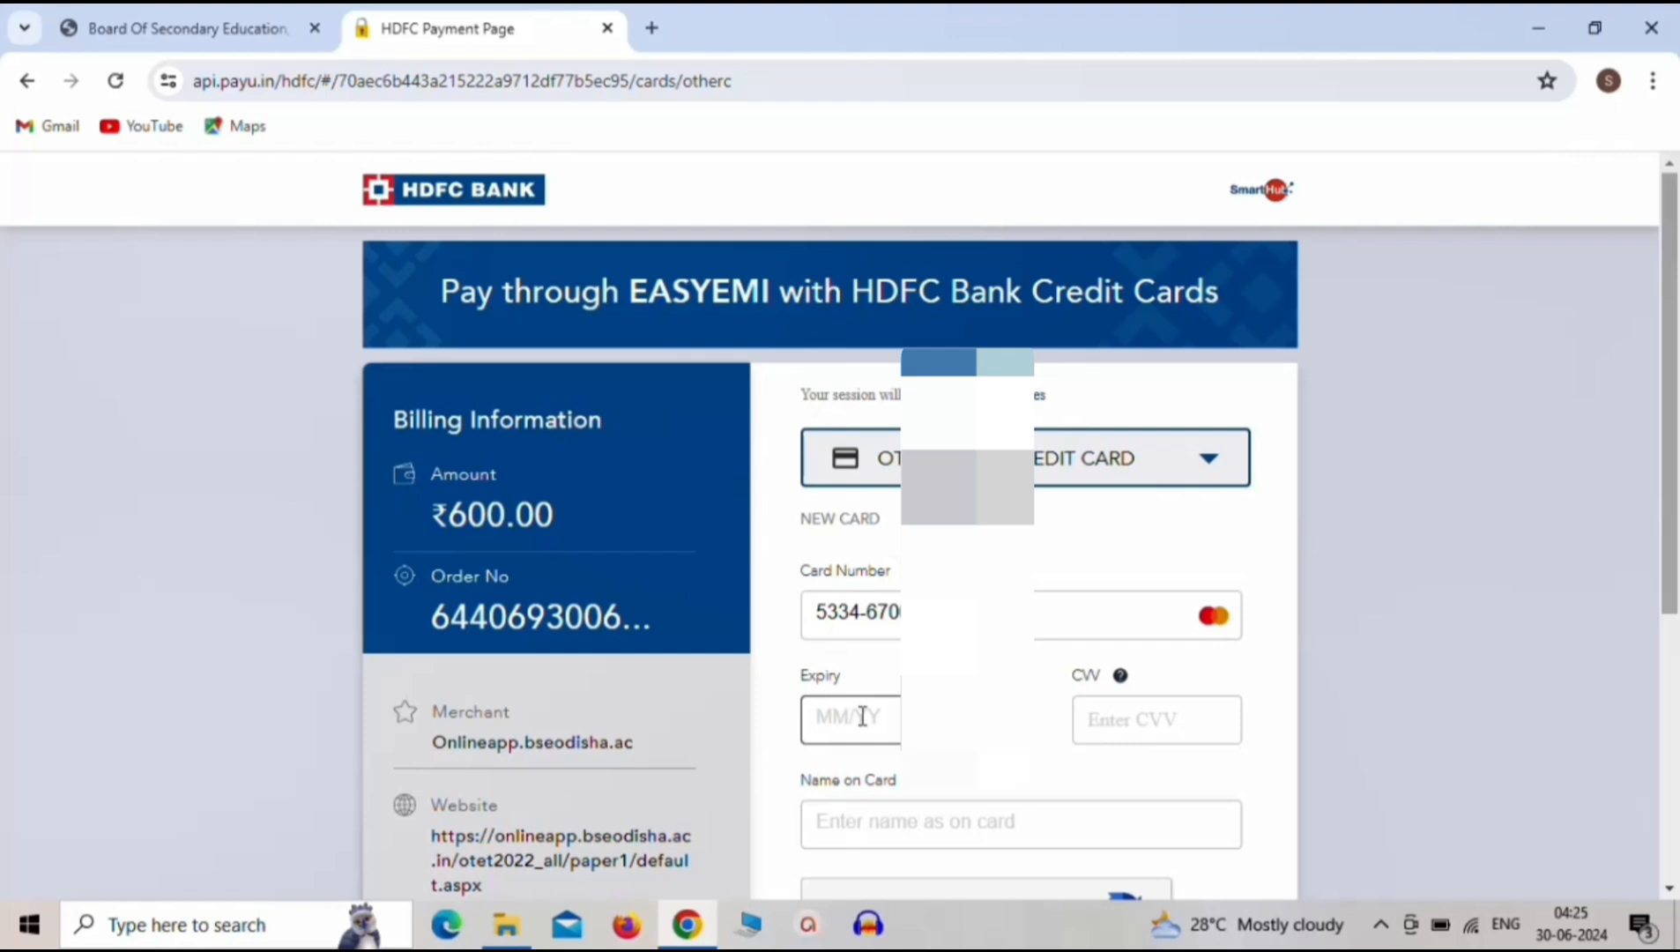
{"action": "type", "text": "0529•••"}
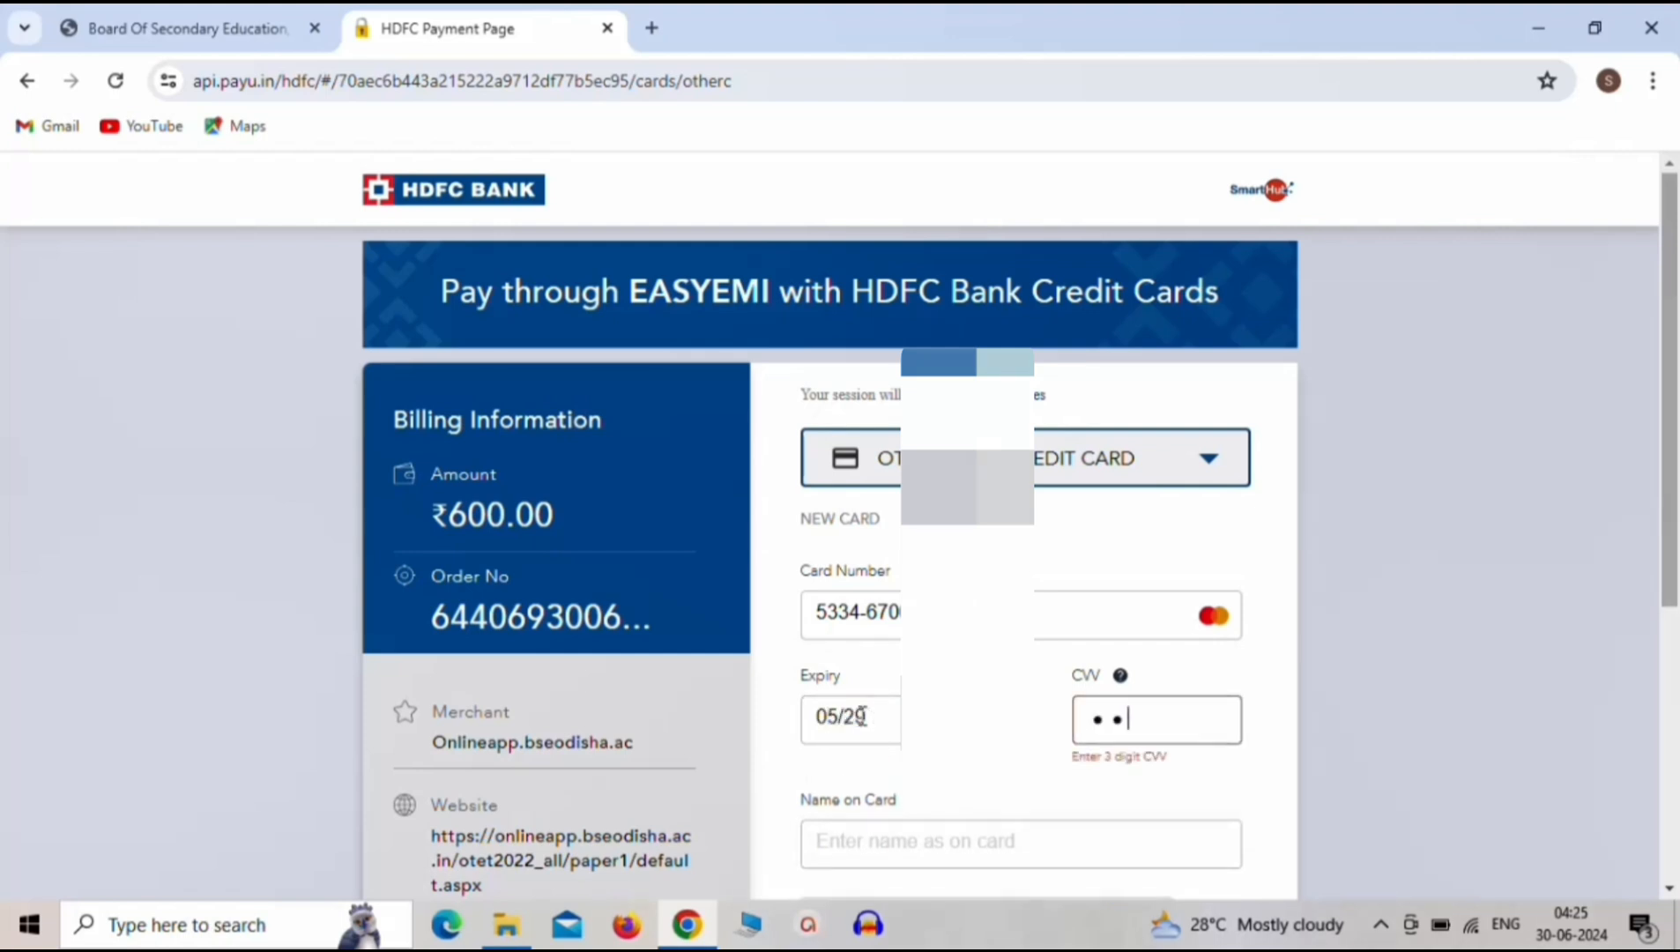
{"action": "left_click", "coordinate": [888, 818]}
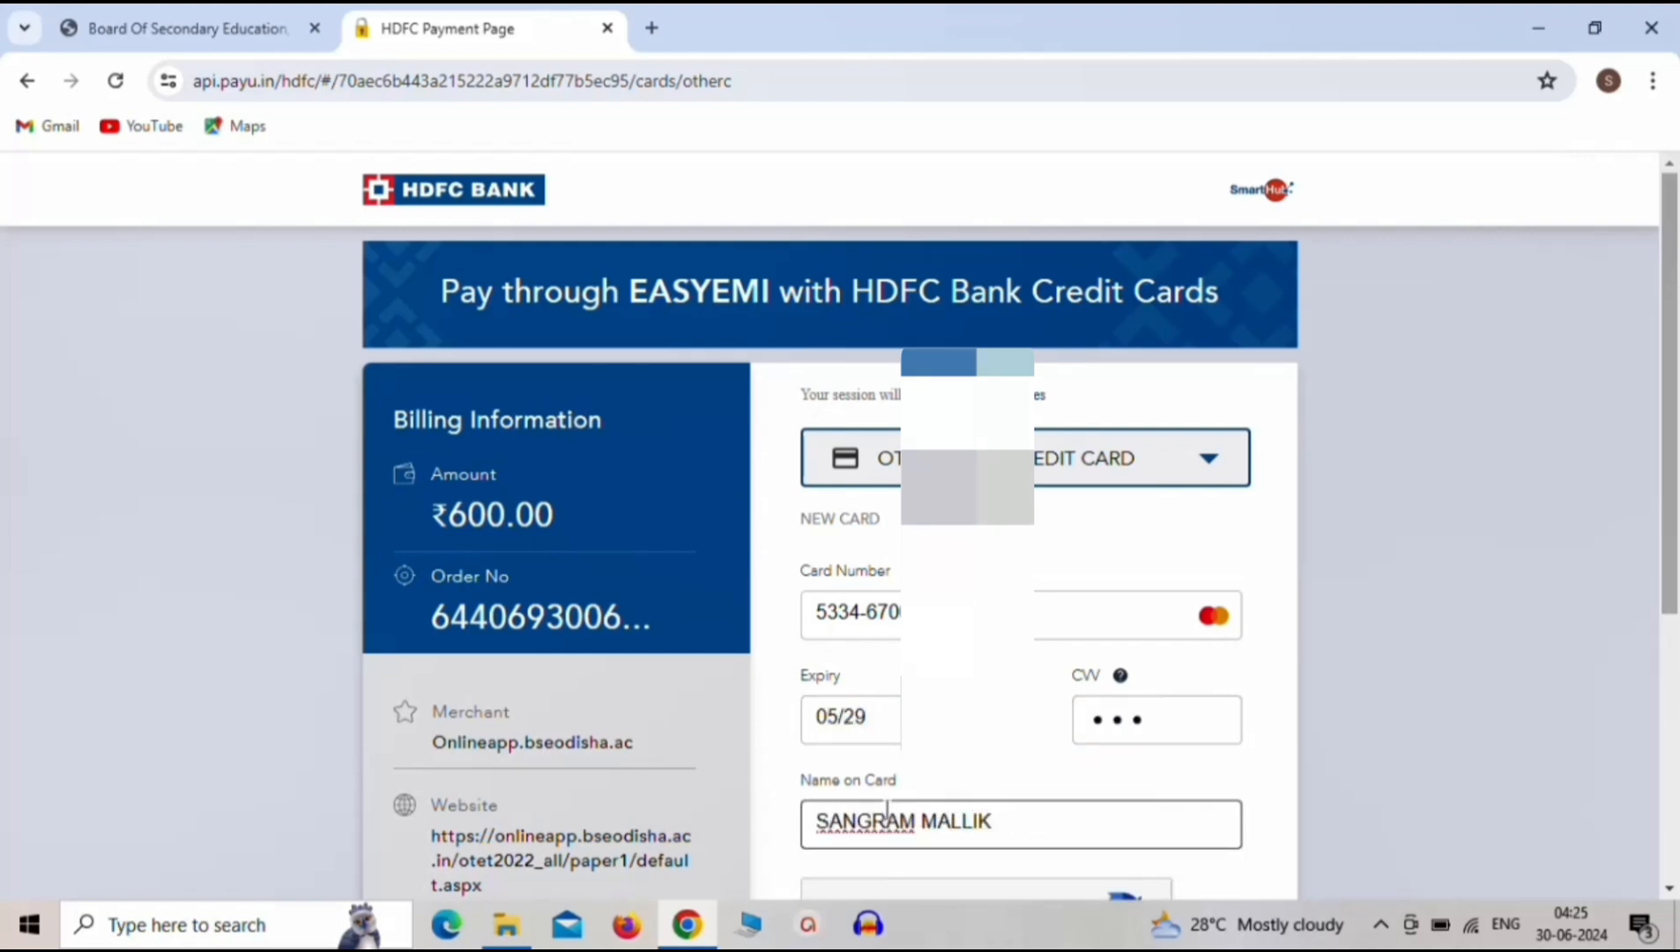
Pass the reCAPTCHA and proceed with the card payment, declining to save the card
{"action": "scroll", "coordinate": [886, 815], "scroll_direction": "down", "scroll_amount": 2}
{"action": "left_click", "coordinate": [823, 684]}
{"action": "left_click", "coordinate": [1016, 795]}
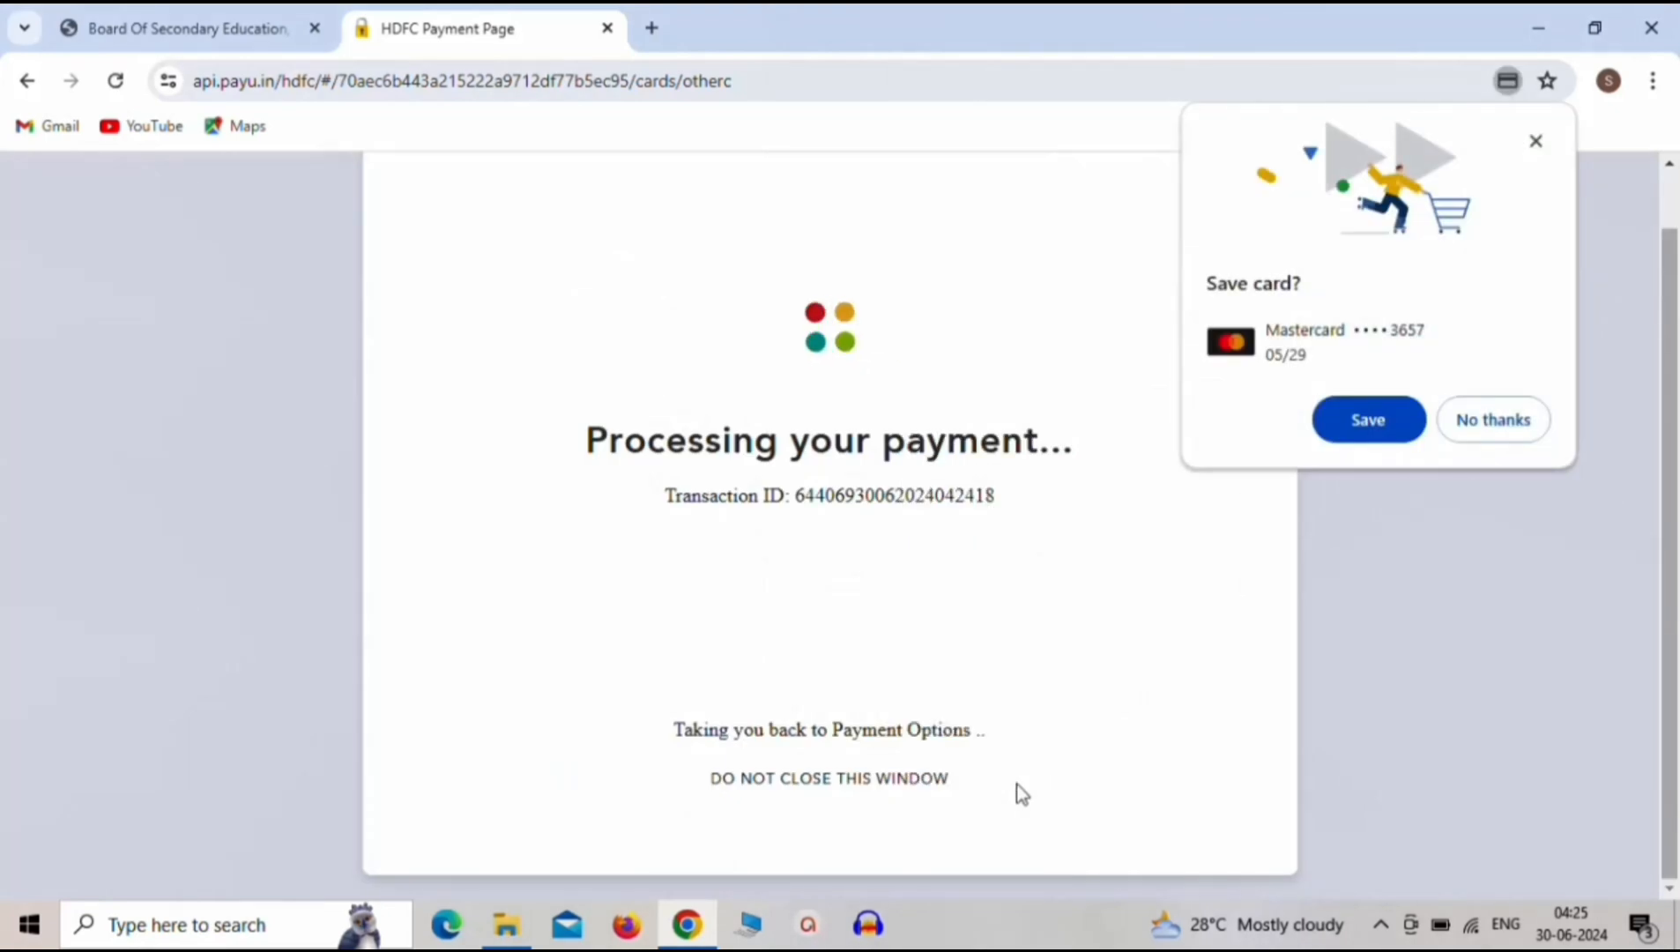
{"action": "left_click", "coordinate": [1493, 420]}
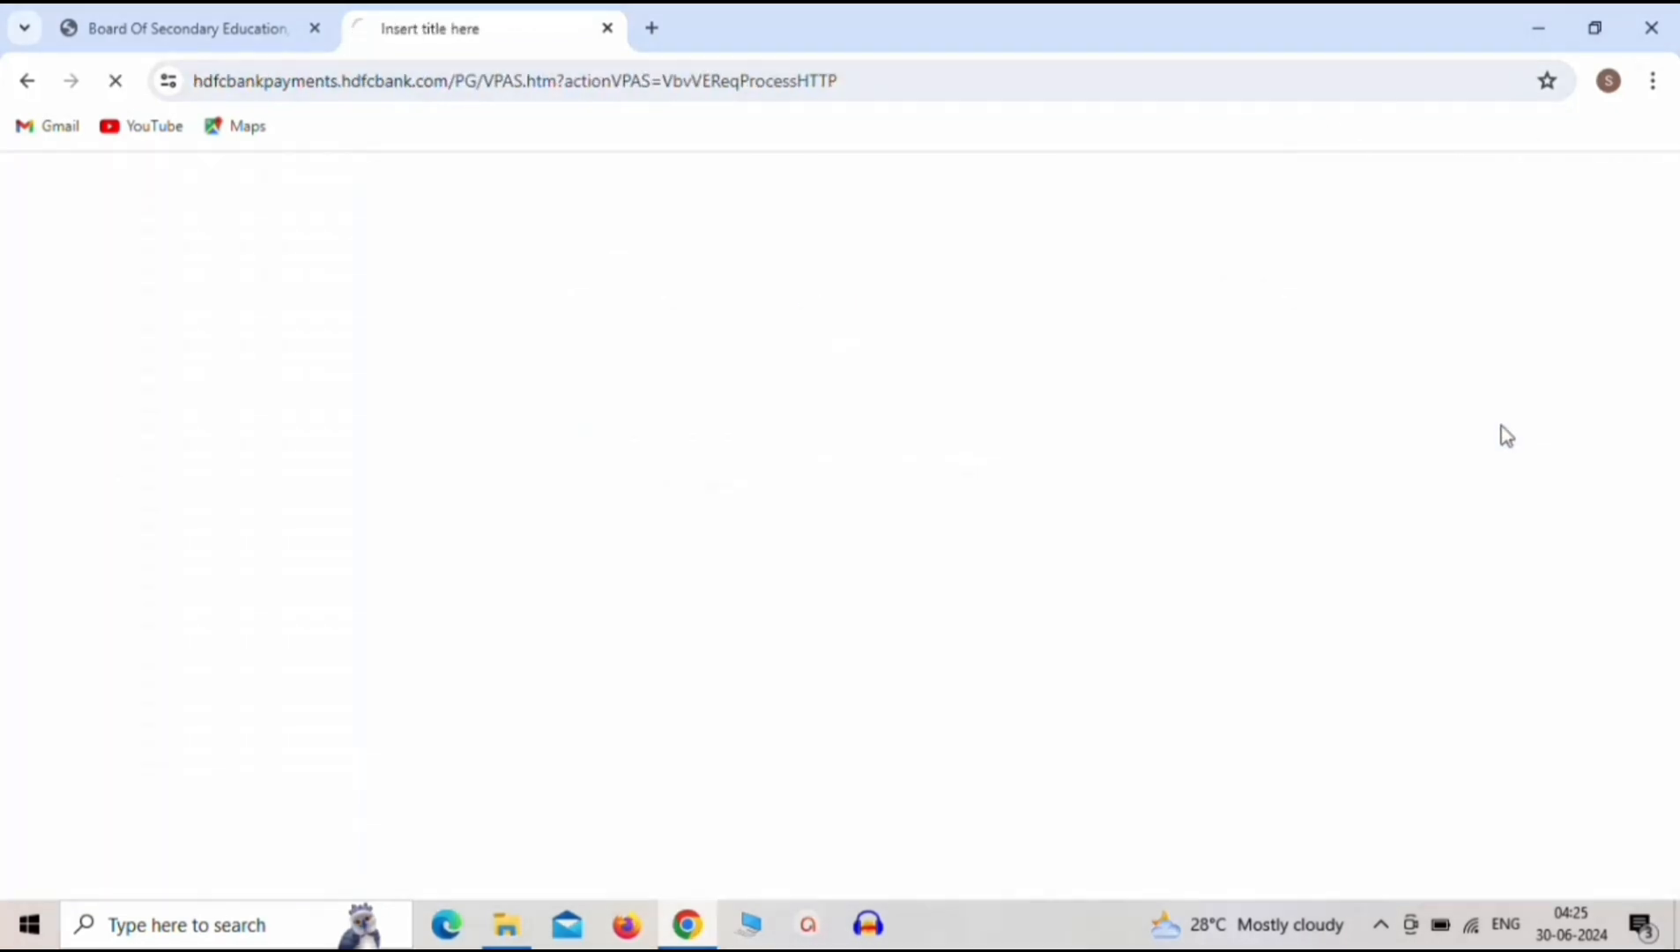
{"action": "left_click", "coordinate": [686, 642]}
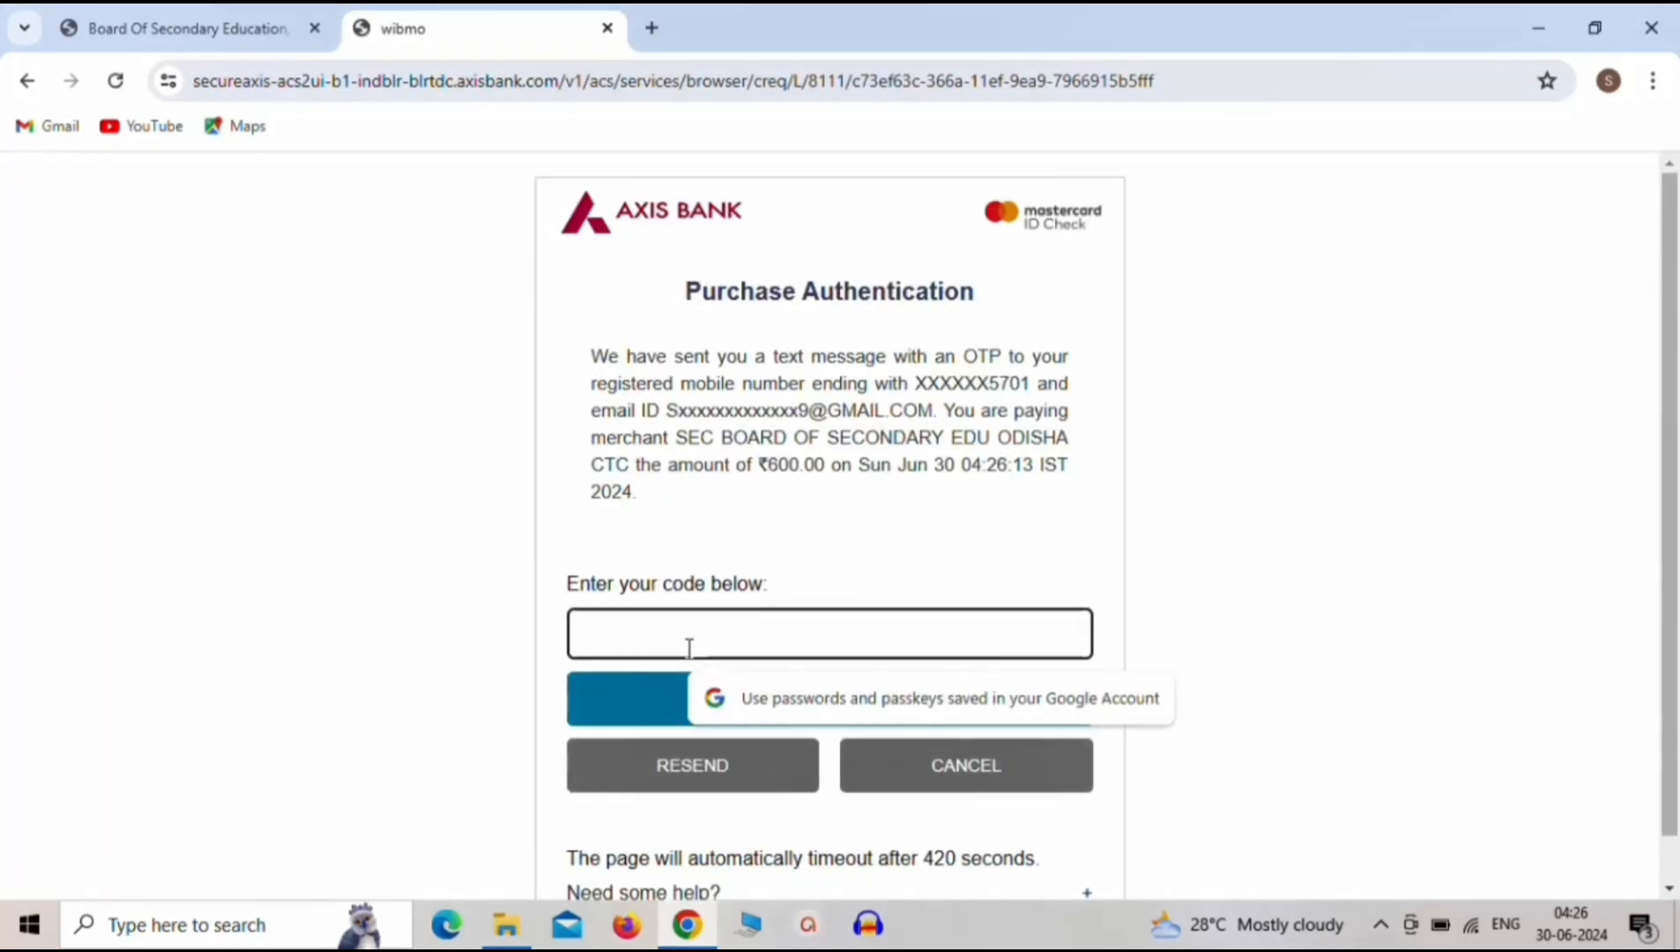
Enter the OTP, confirm the ₹600 payment and review the OTET 2024 Acknowledgement Receipt
{"action": "type", "text": "•••"}
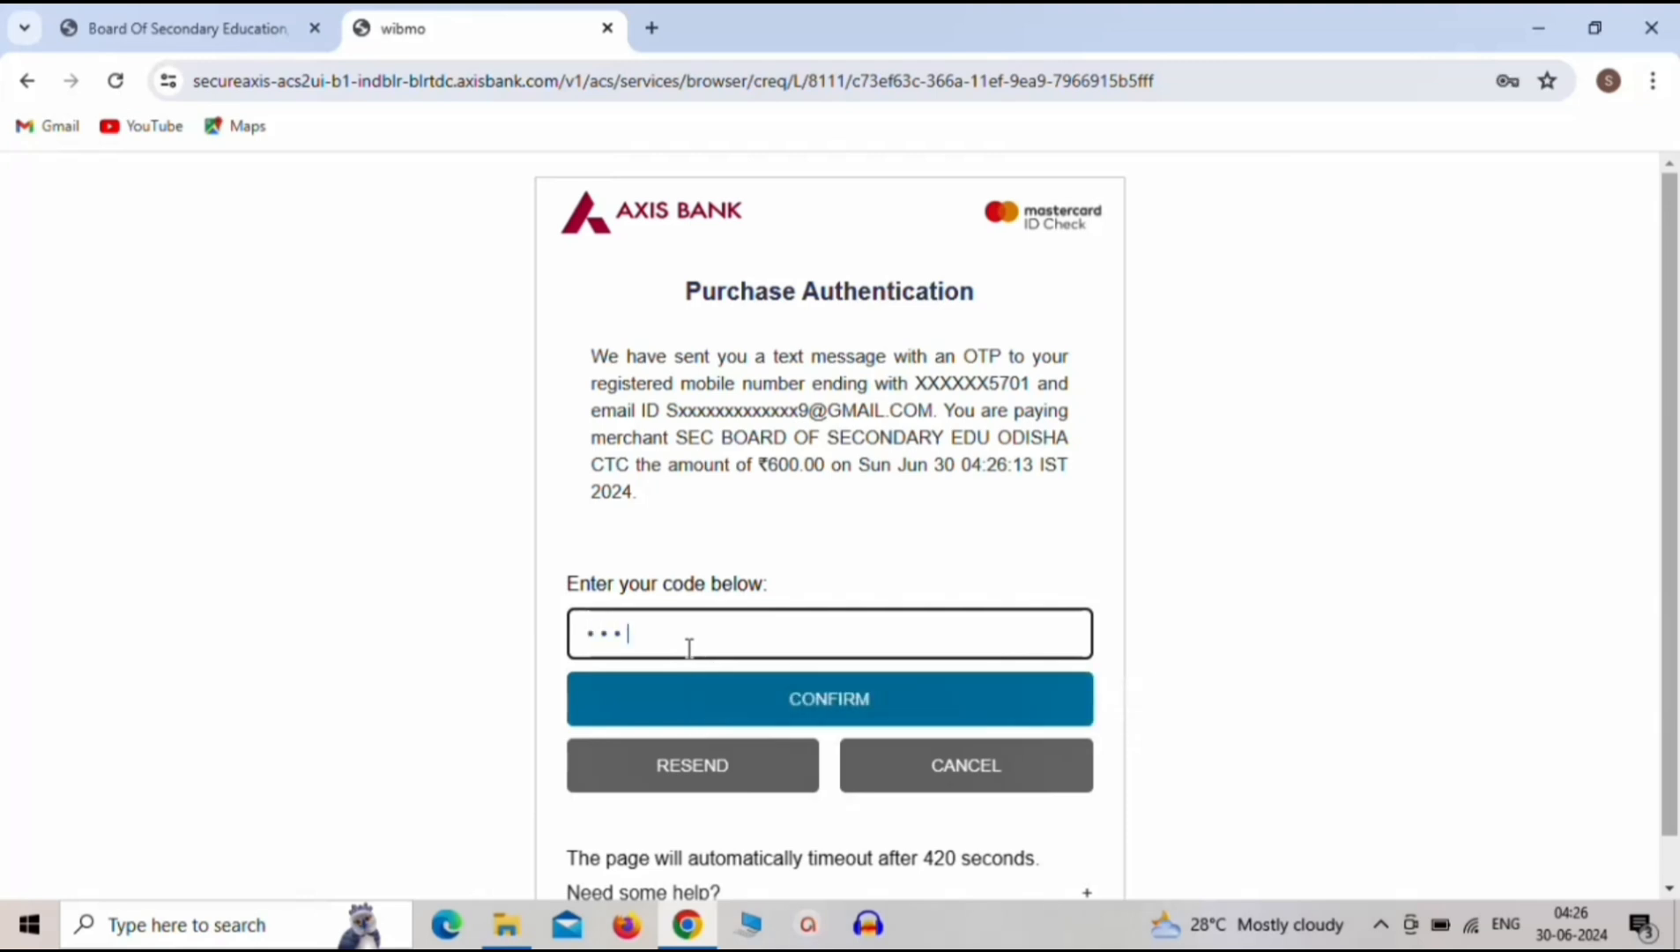
{"action": "left_click", "coordinate": [829, 712]}
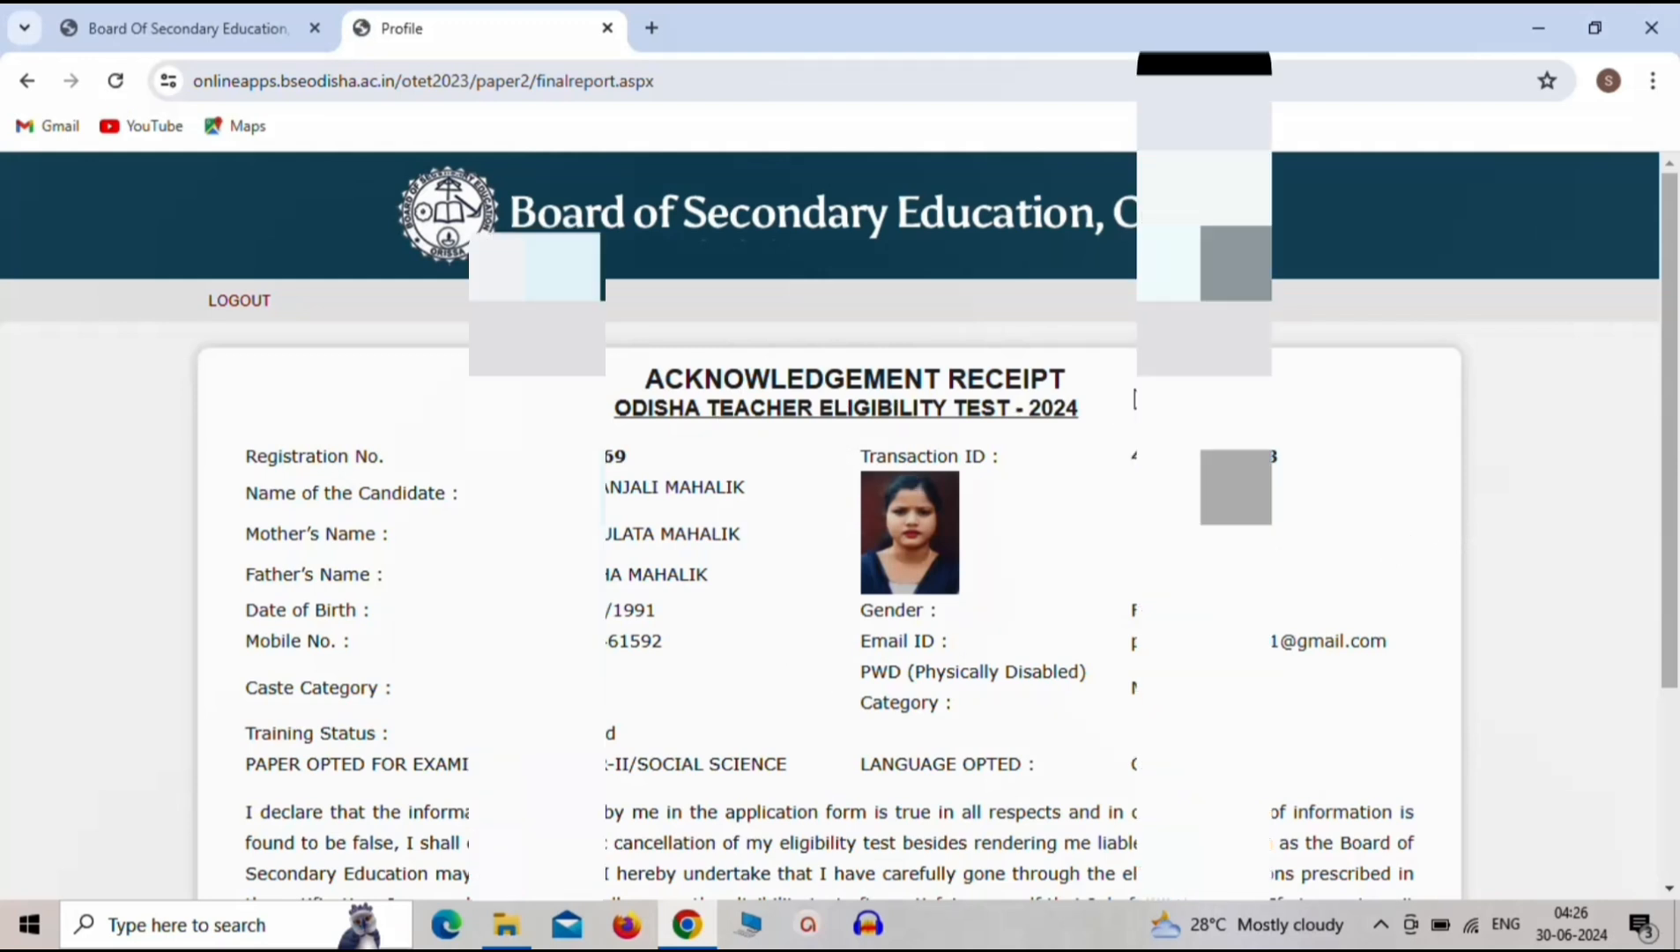
{"action": "left_click_drag", "start_coordinate": [650, 377], "coordinate": [1088, 410]}
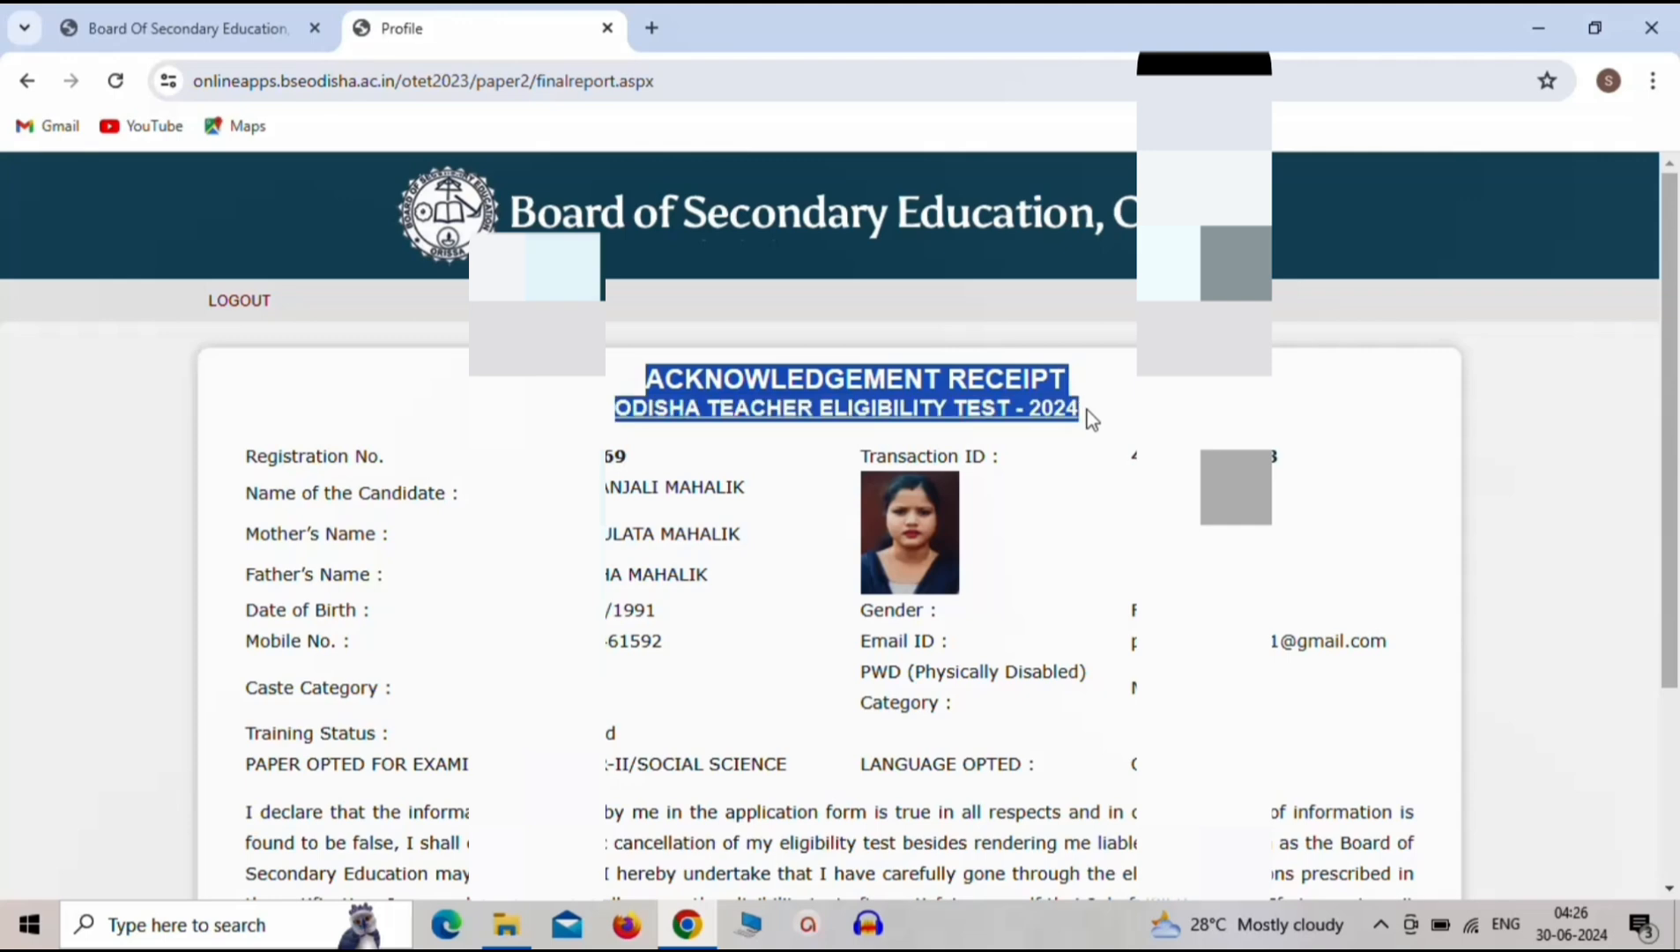
{"action": "left_click", "coordinate": [1481, 436]}
{"action": "scroll", "coordinate": [1640, 464], "scroll_direction": "down", "scroll_amount": 3}
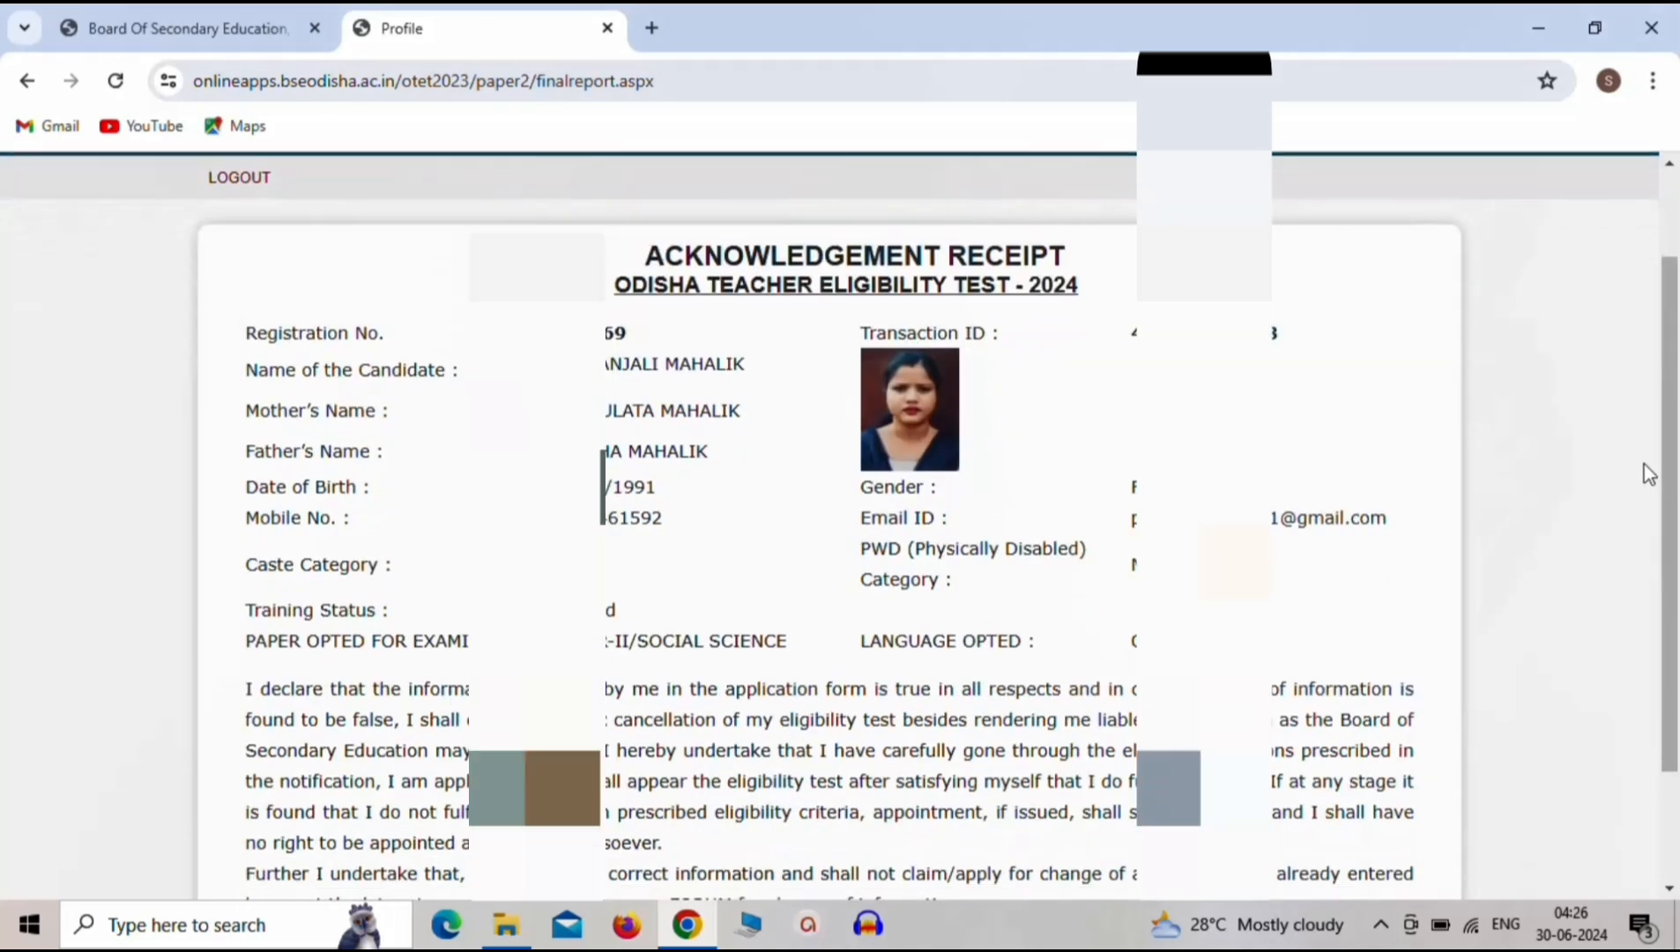